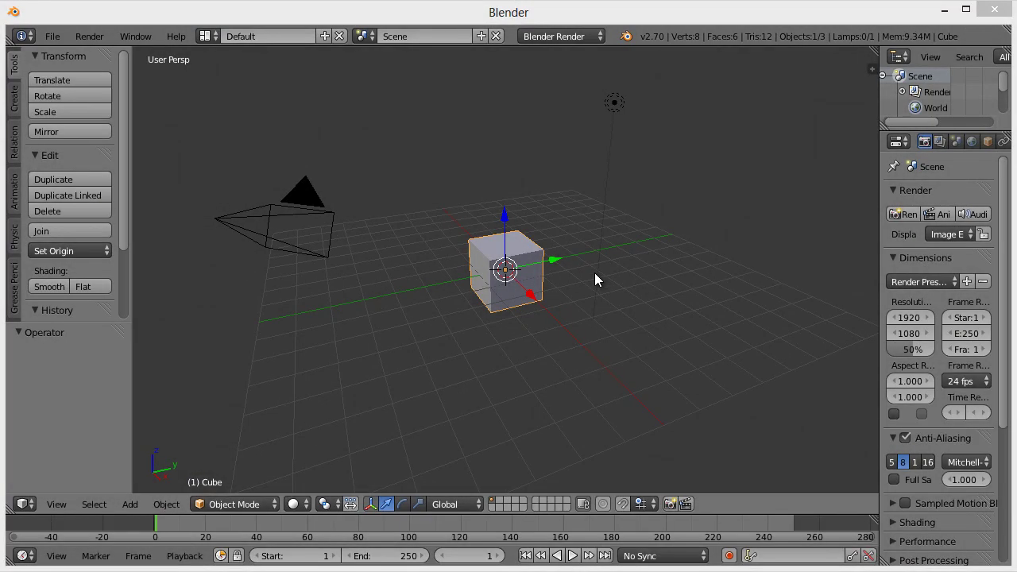
- Examine the default scene by selecting the lamp, camera and cube in turn, finishing with the cube selected
right_click(613, 119)
right_click(495, 245)
right_click(288, 196)
right_click(522, 256)
middle_drag(577, 273, 553, 286)
scroll(521, 340, up, 5)
scroll(522, 347, down, 5)
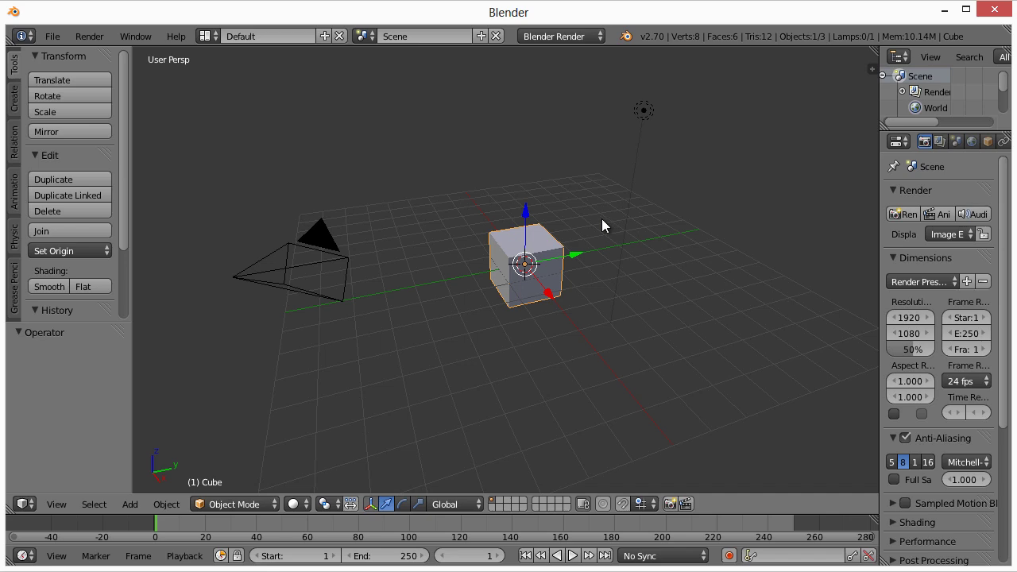
- Start a new file with the default startup scene
click(54, 36)
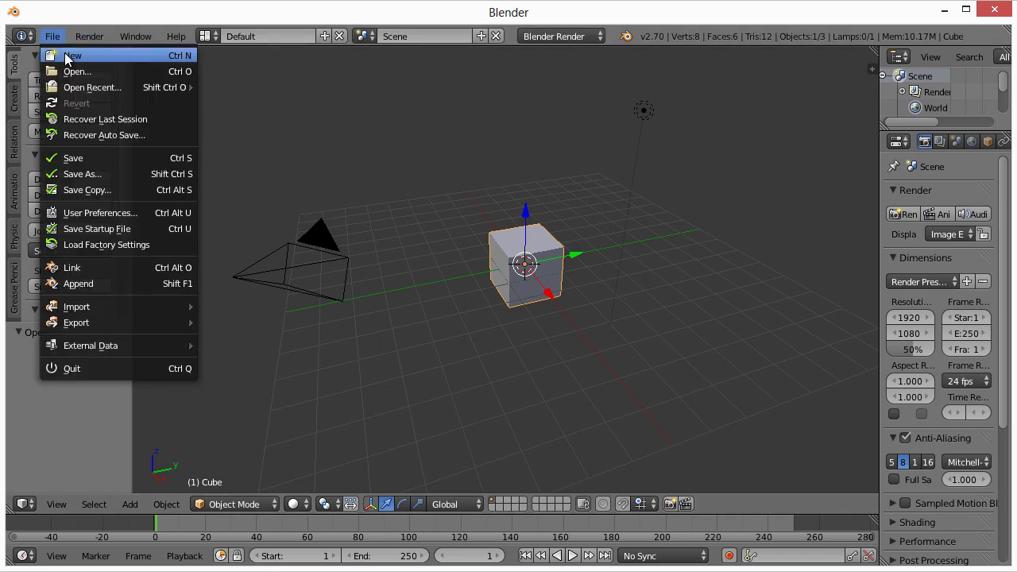
click(52, 35)
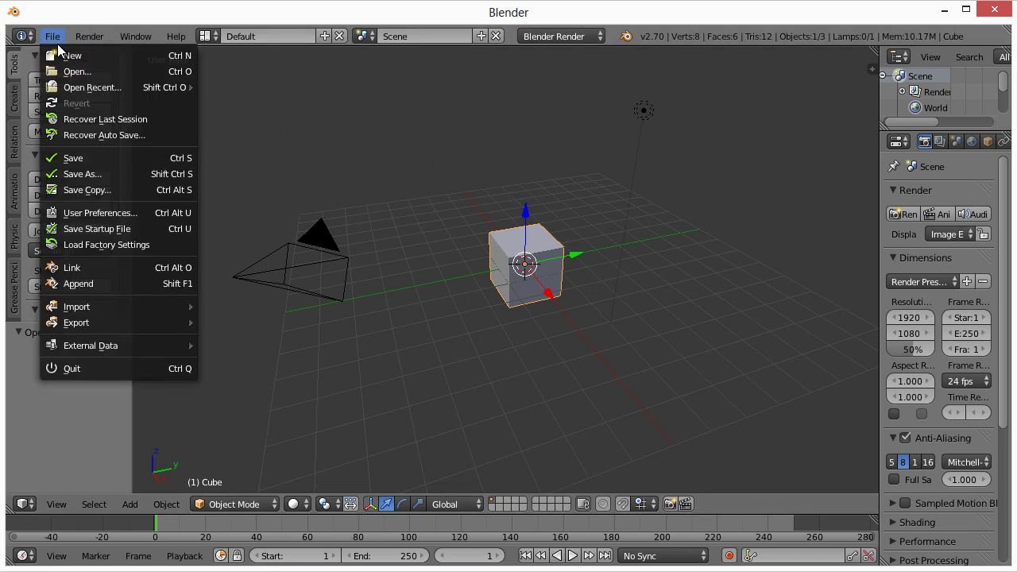
click(59, 54)
click(75, 67)
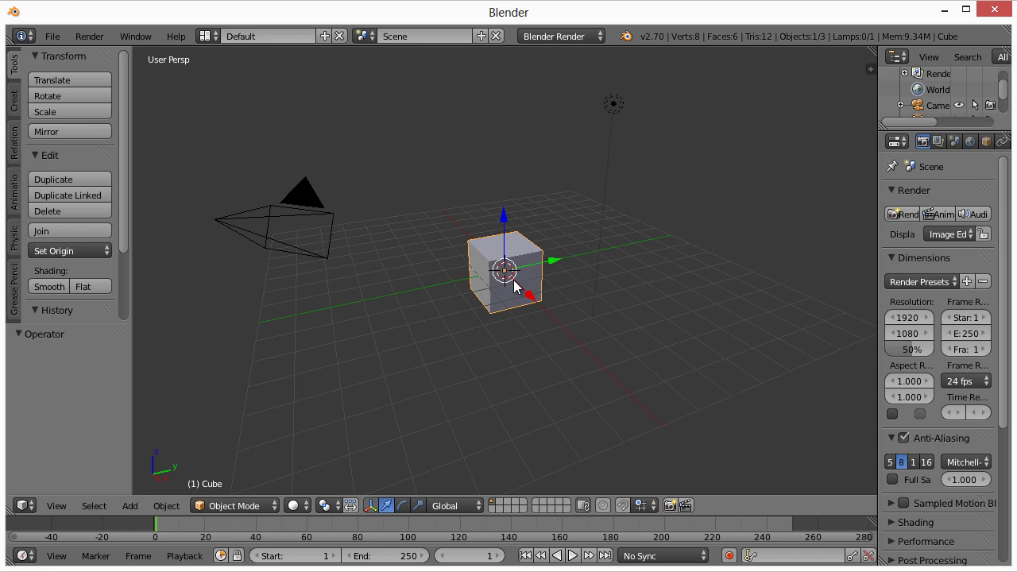
- Switch the default cube from Object Mode to Edit Mode
scroll(514, 283, up, 5)
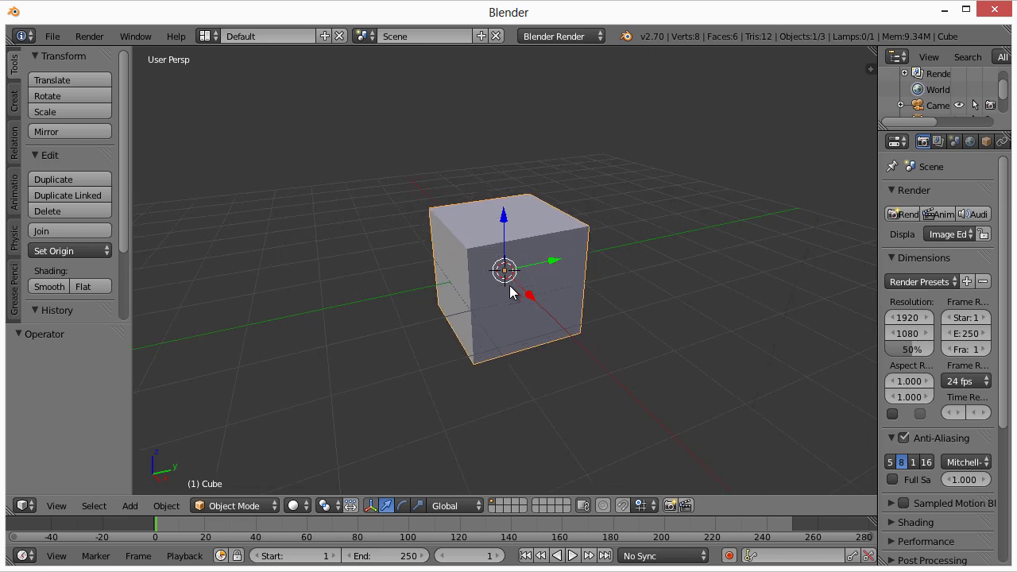
mouse_move(517, 311)
middle_down()
mouse_move(578, 323)
mouse_move(633, 305)
mouse_move(654, 257)
mouse_move(573, 256)
mouse_move(533, 328)
mouse_move(514, 321)
mouse_move(529, 306)
middle_up()
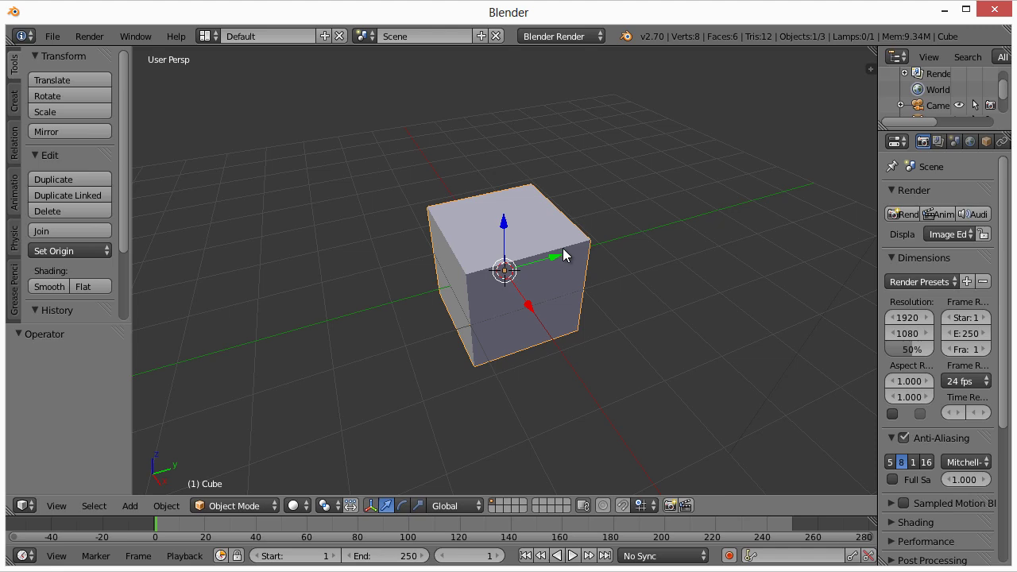
mouse_move(545, 236)
middle_down()
mouse_move(509, 262)
mouse_move(522, 306)
mouse_move(647, 318)
mouse_move(665, 271)
mouse_move(518, 289)
mouse_move(595, 318)
mouse_move(555, 339)
mouse_move(553, 323)
middle_up()
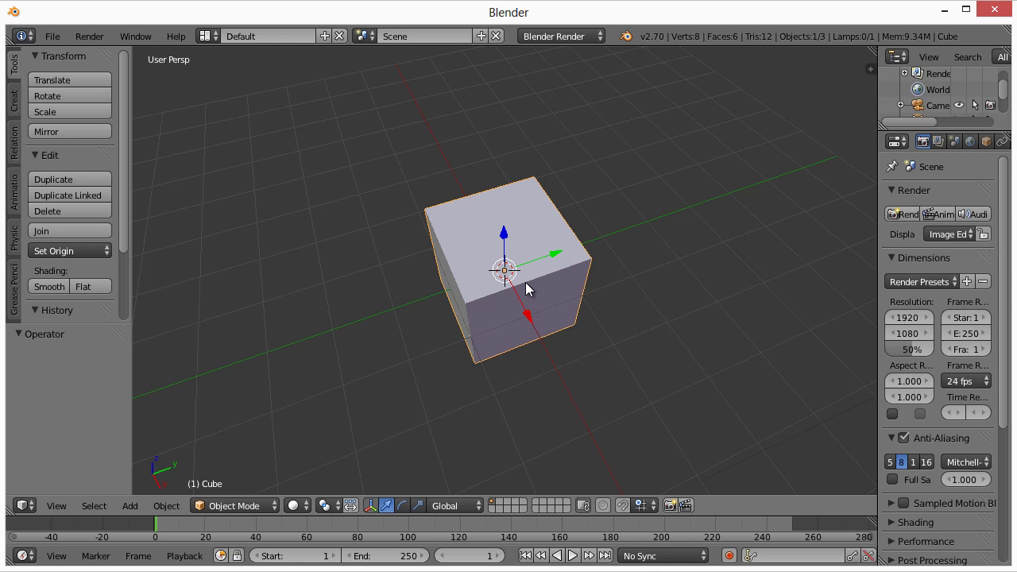
click(258, 502)
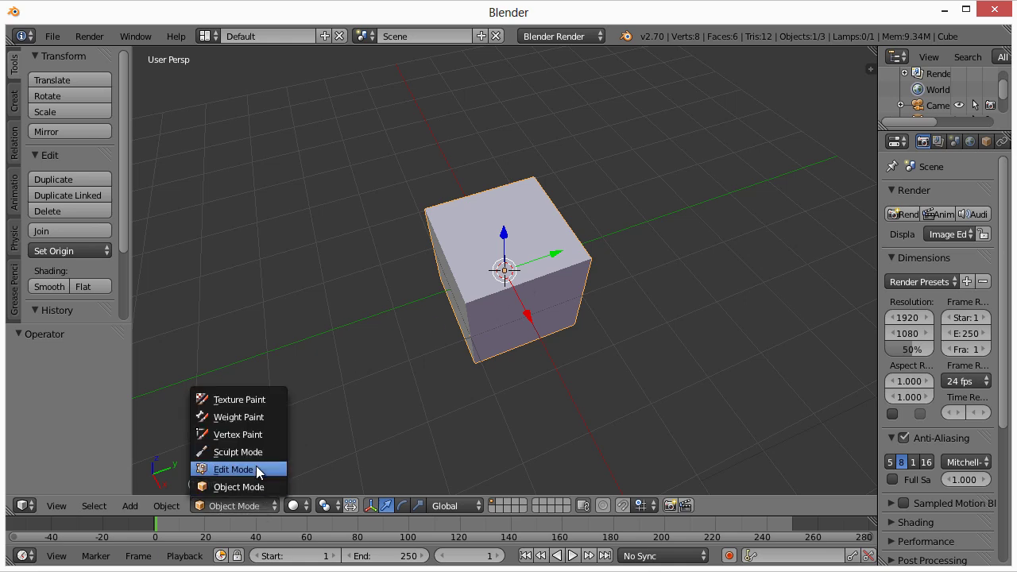
click(263, 508)
click(242, 505)
click(252, 469)
- Toggle the cube repeatedly between Edit Mode and Object Mode, finishing in Edit Mode
key(Tab)
key(Tab)
key(Tab)
key(Tab)
key(Tab)
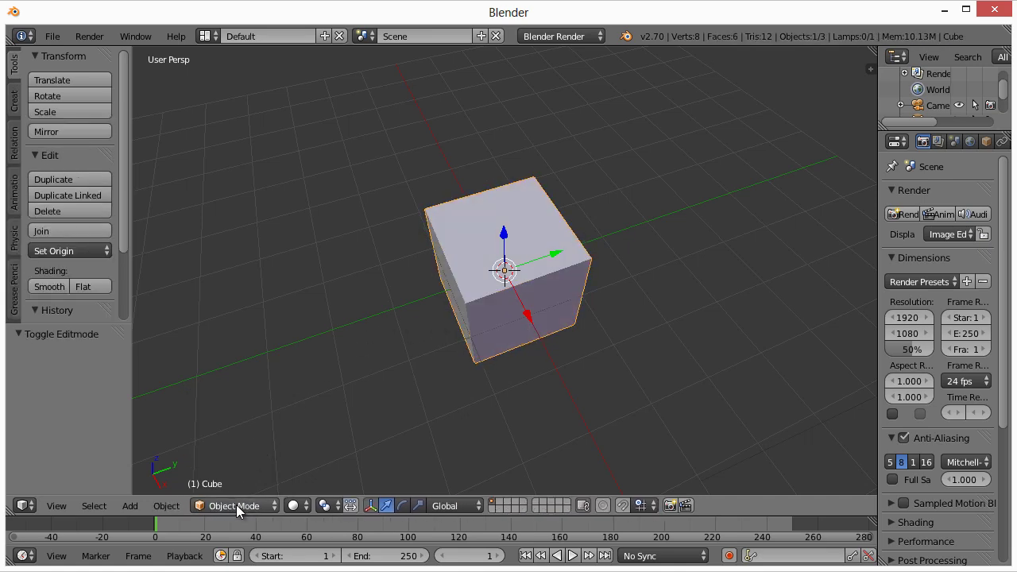
key(Tab)
key(Tab)
key(Tab)
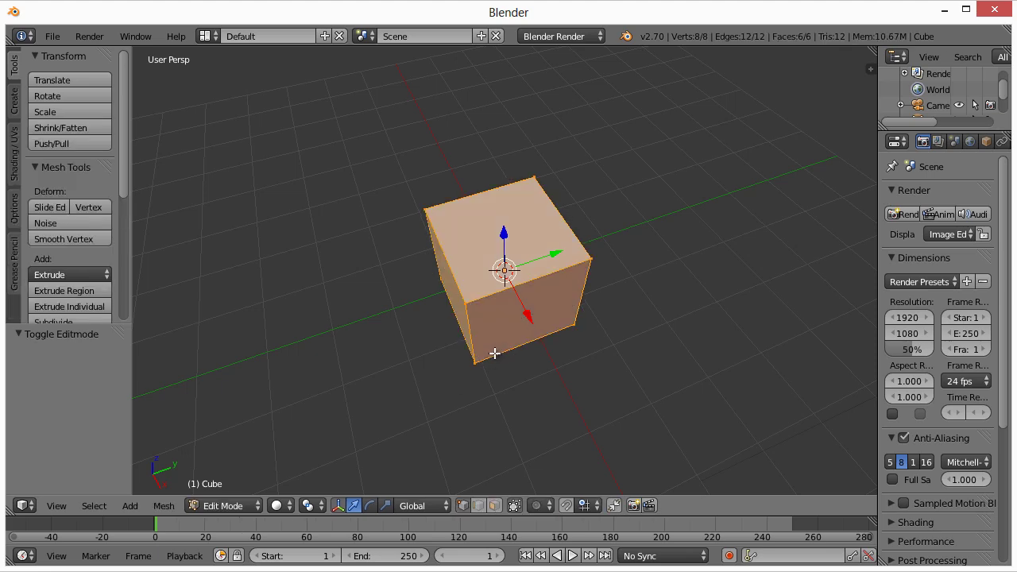
key(Tab)
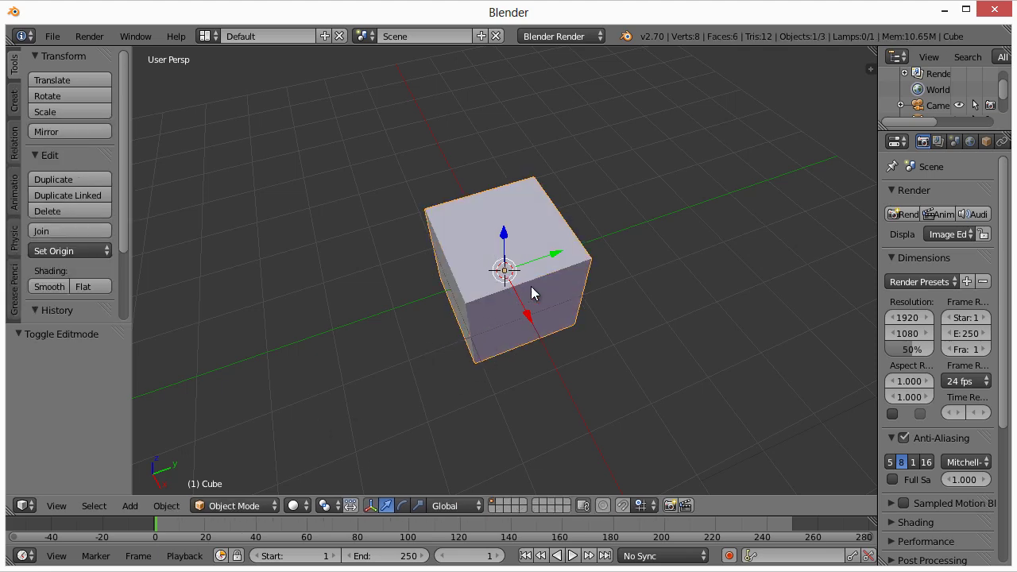
key(Tab)
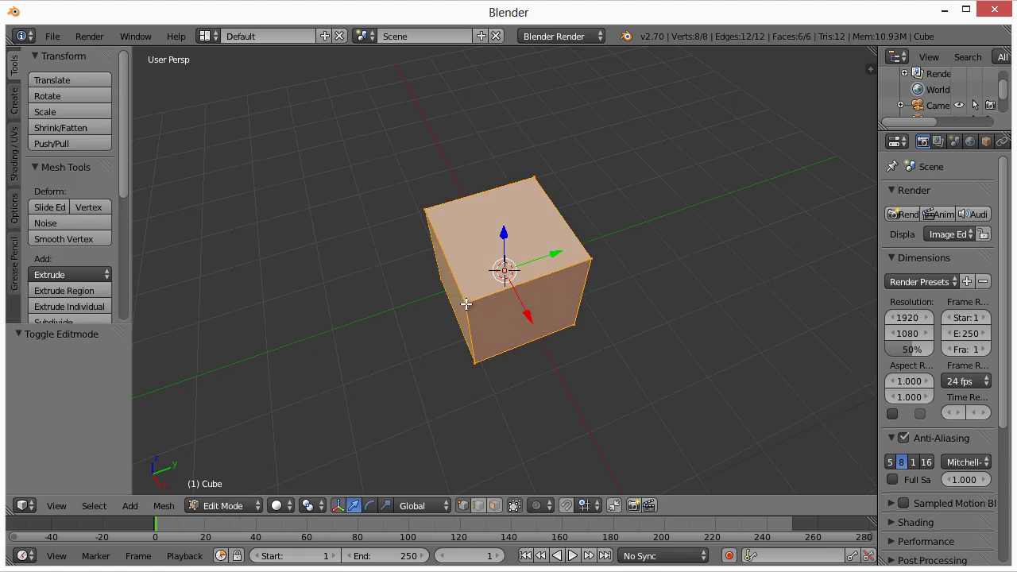
- Switch the 3D view from perspective to orthographic projection and inspect the cube from several angles
middle_drag(456, 302, 379, 263)
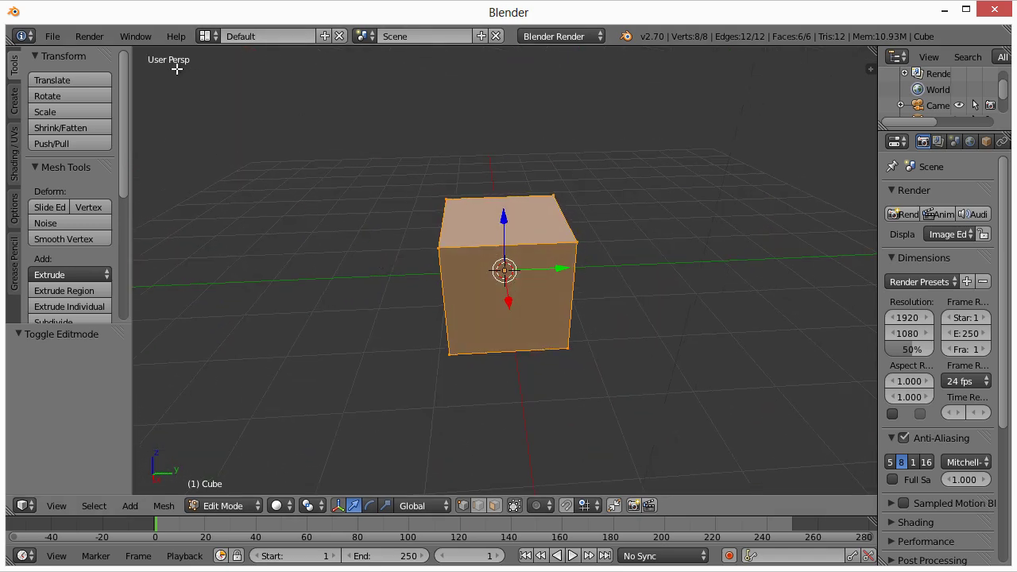
middle_drag(340, 232, 419, 230)
key(KP_5)
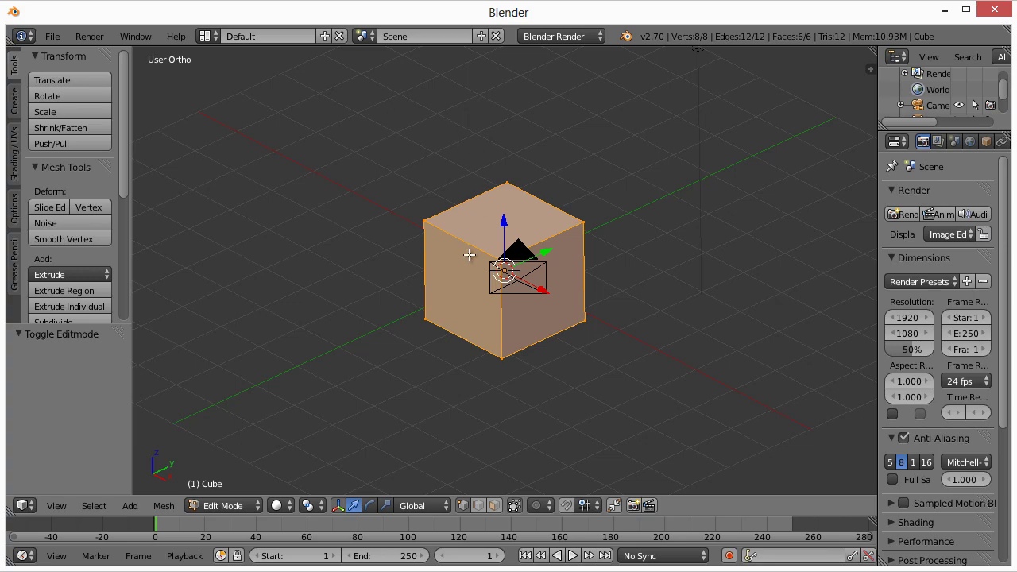
middle_drag(470, 258, 368, 334)
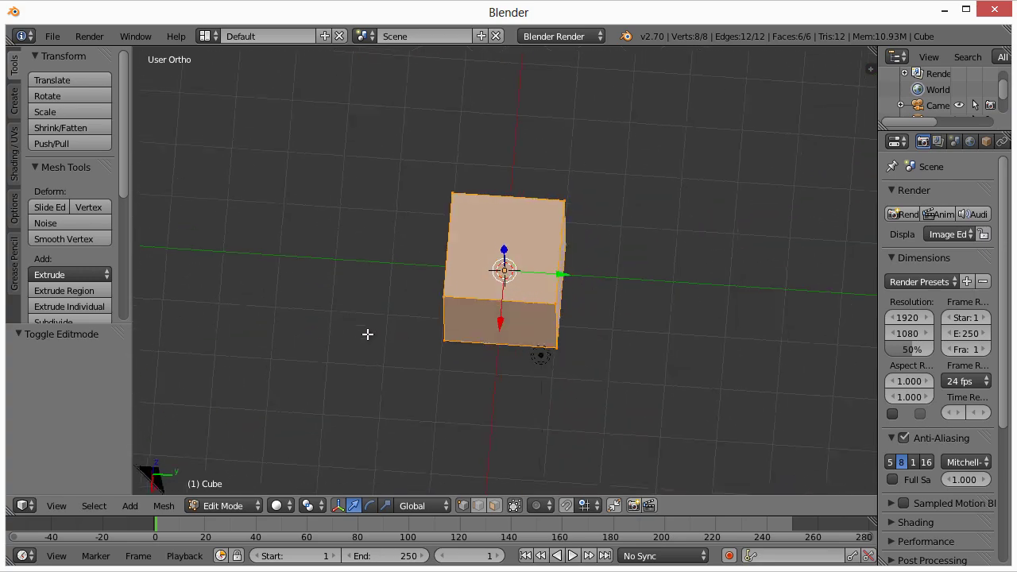
middle_drag(377, 370, 452, 267)
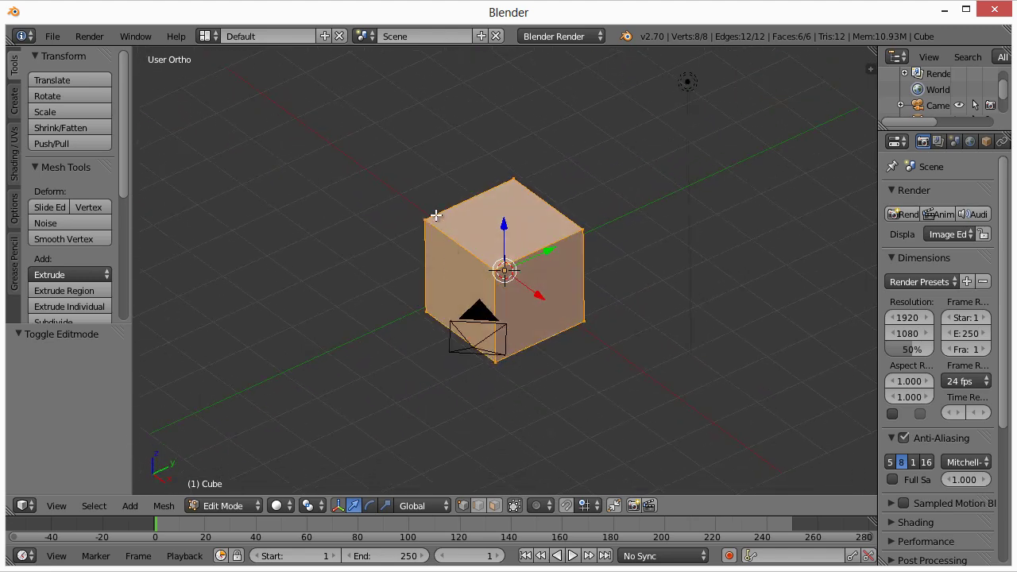
- View the cube from the front, top, right, left, bottom and back, finishing in the top orthographic view
key(KP_1)
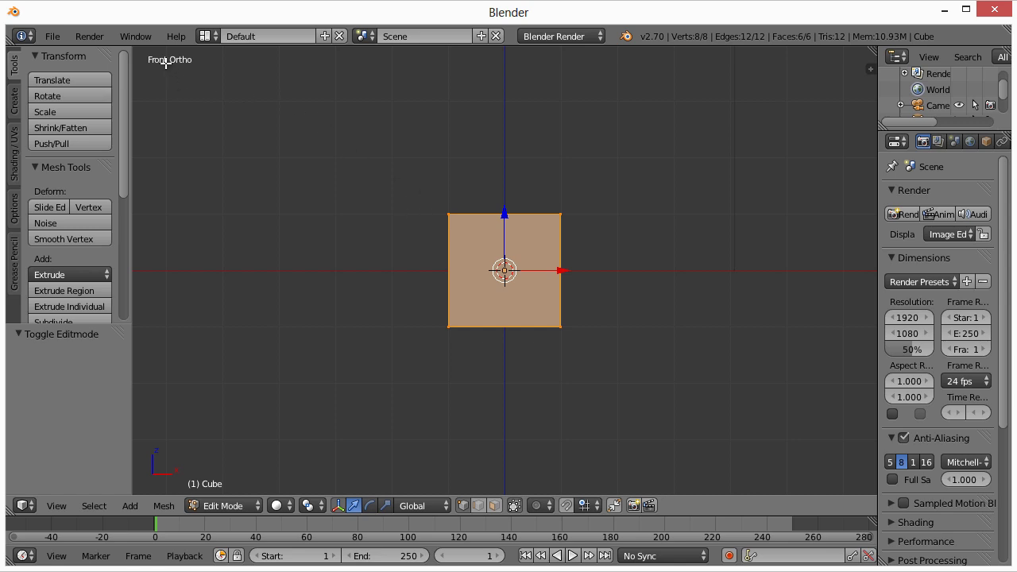
key(KP_7)
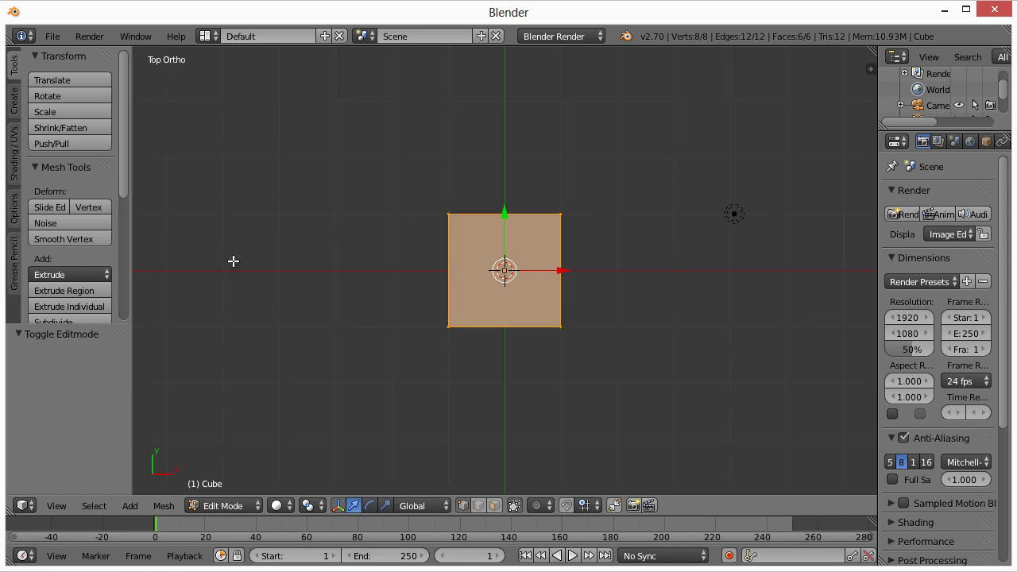
key(KP_3)
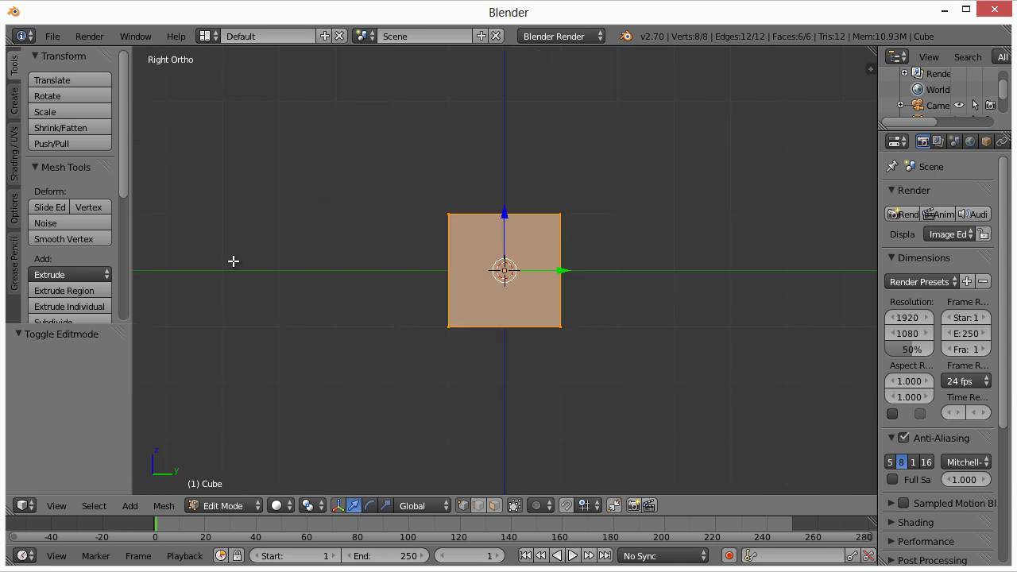
key(ctrl+KP_3)
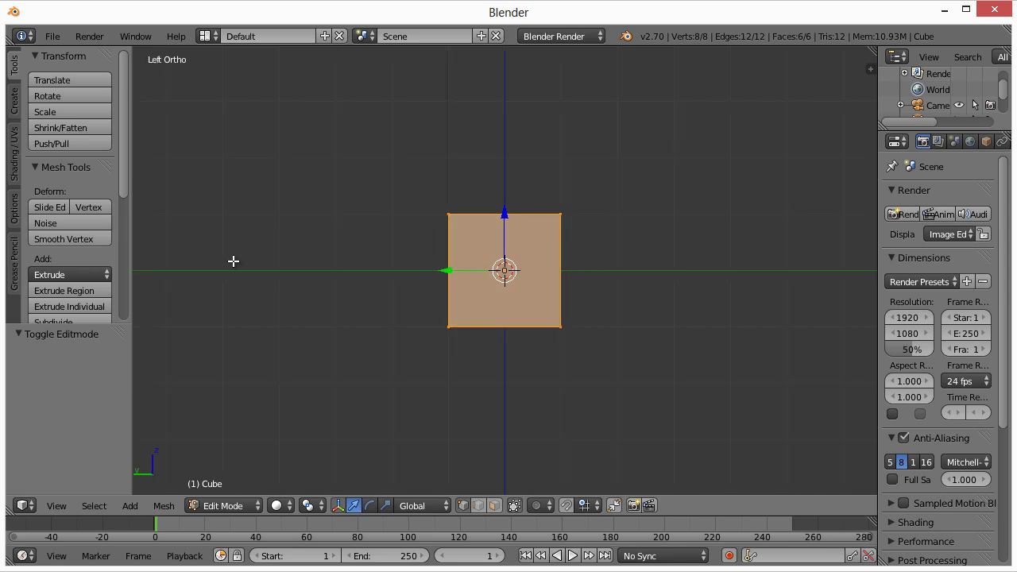
key(ctrl+KP_7)
key(ctrl+KP_1)
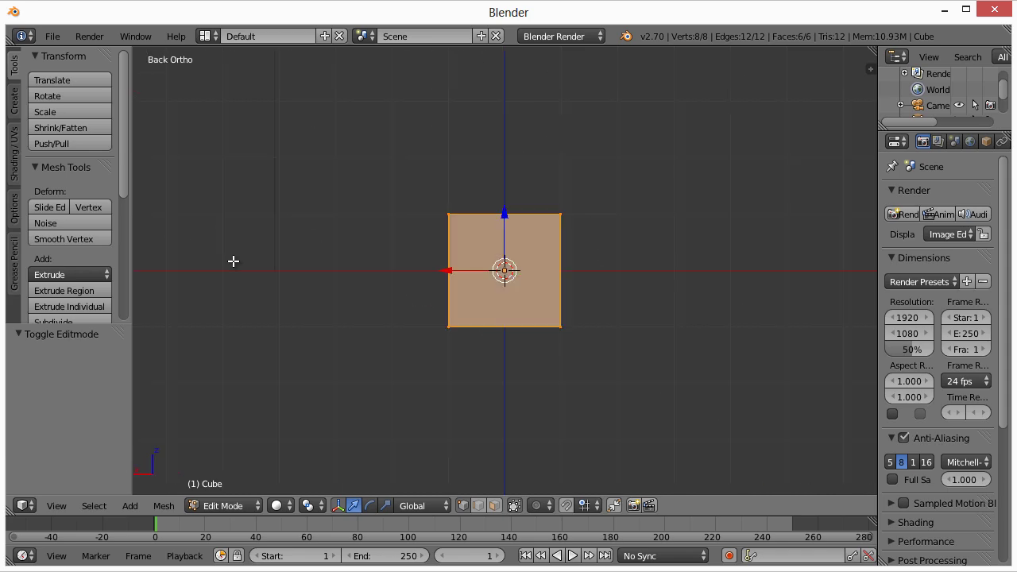
key(KP_3)
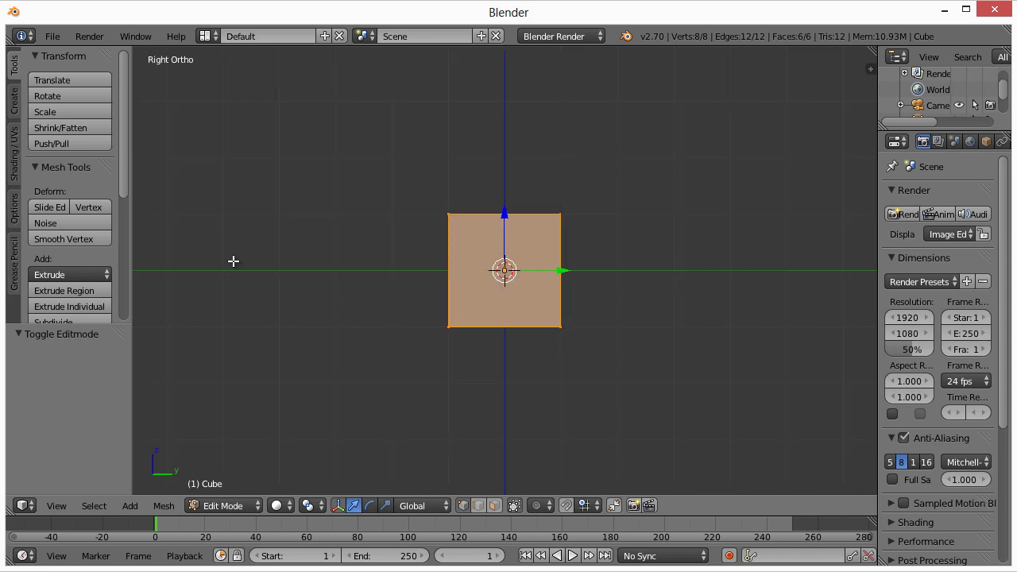
key(KP_7)
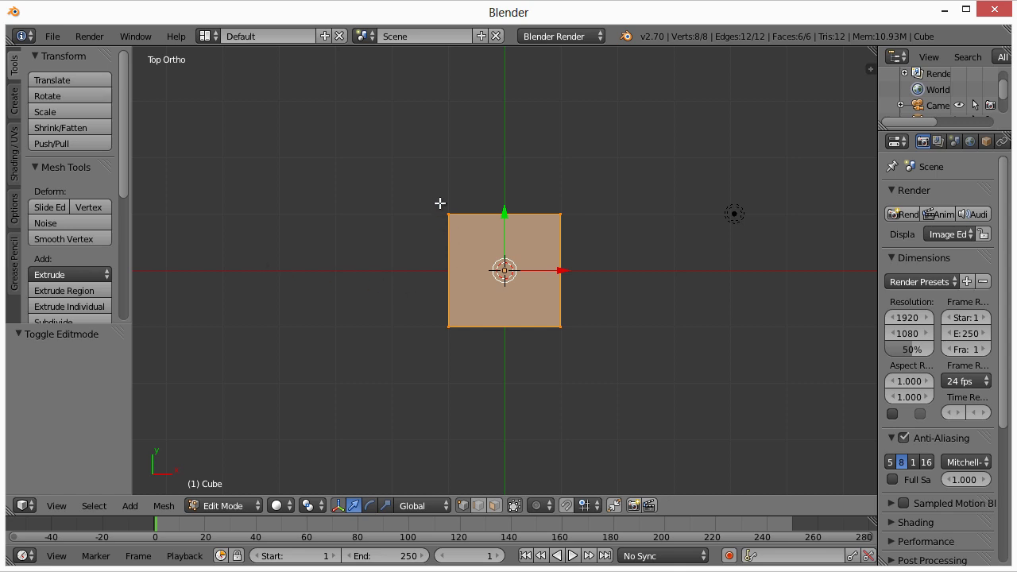
- Toggle the selection of all the cube's vertices and leave the whole mesh deselected
key(a)
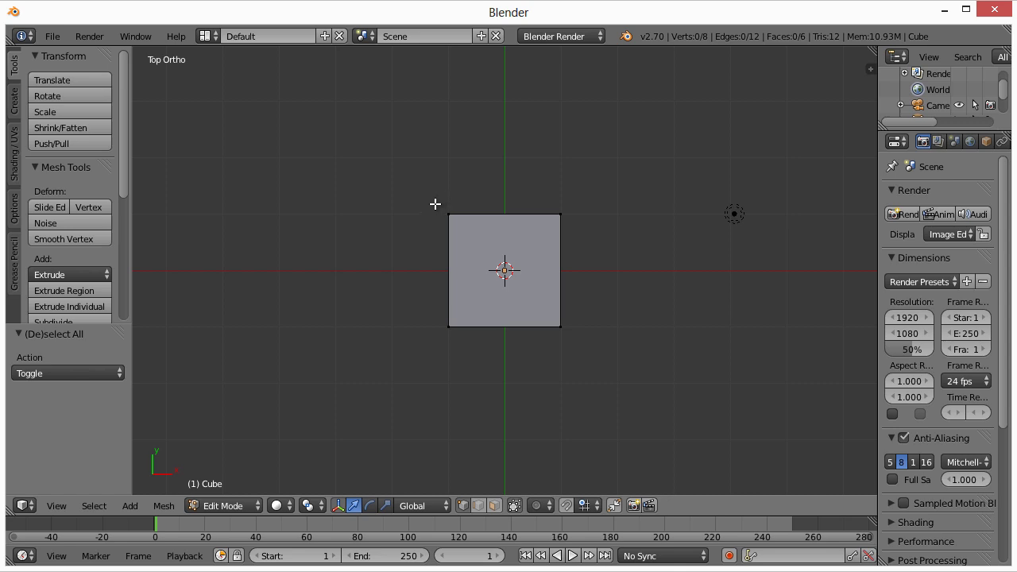
key(a)
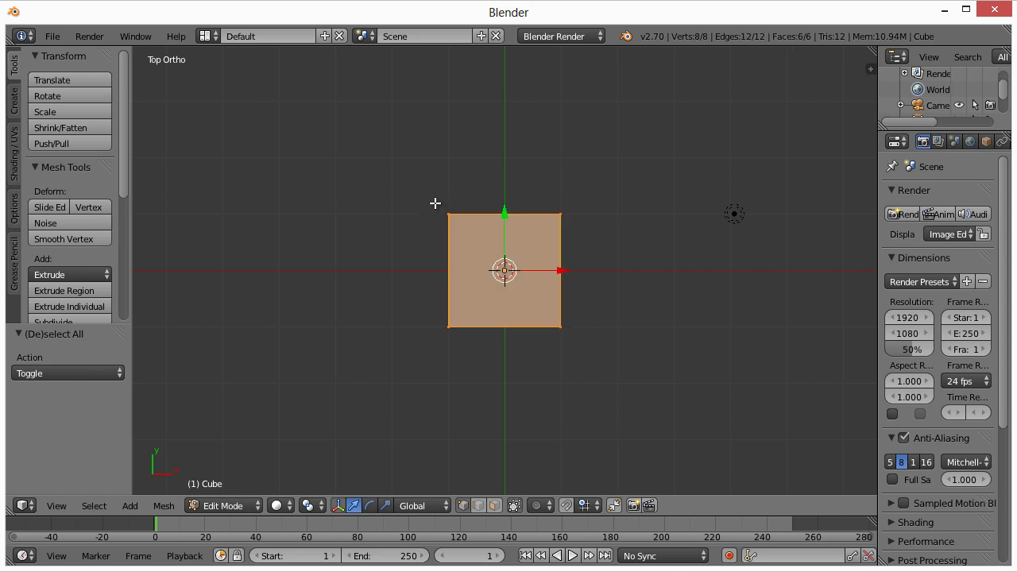
key(a)
key(b)
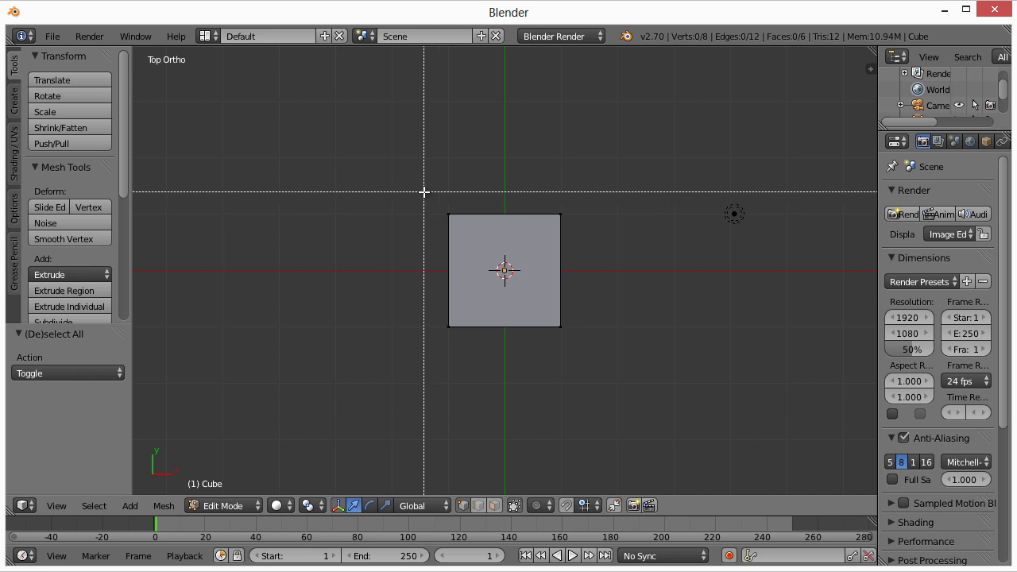
key(Escape)
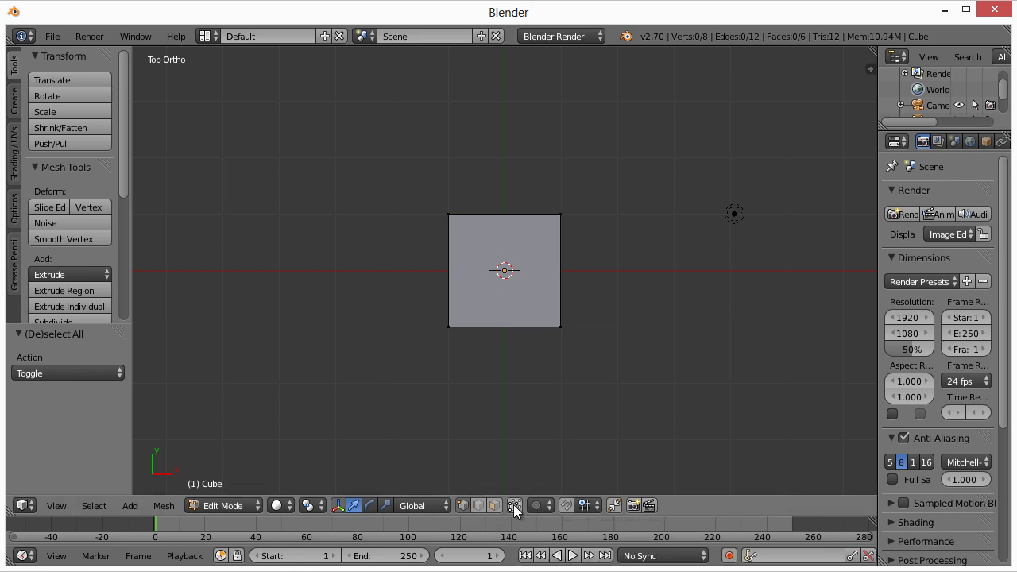
- Box-select the visible vertices along the cube's negative X side in the top view and check them in perspective
key(b)
drag(429, 190, 472, 402)
middle_drag(431, 370, 509, 272)
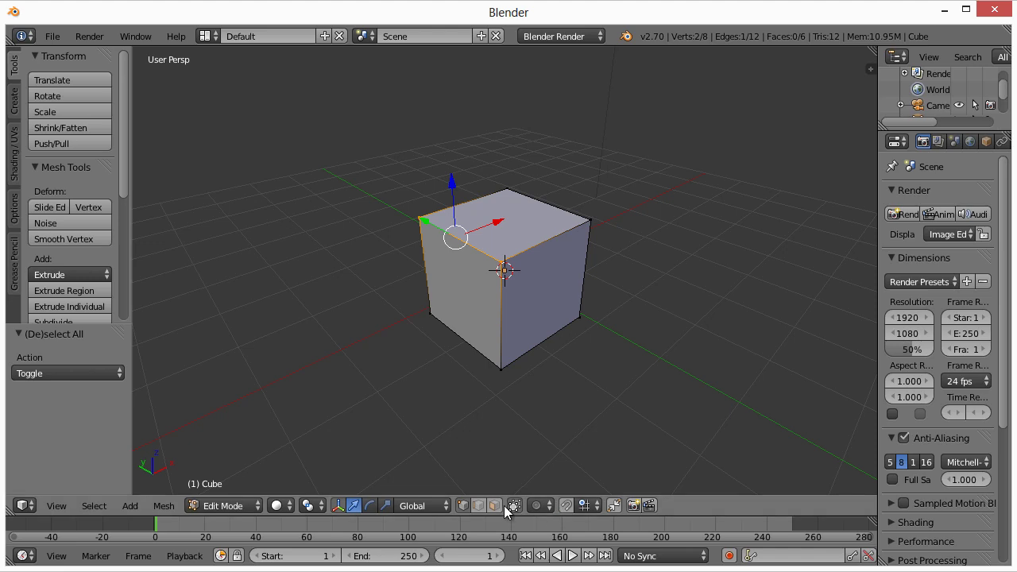
middle_drag(556, 402, 503, 448)
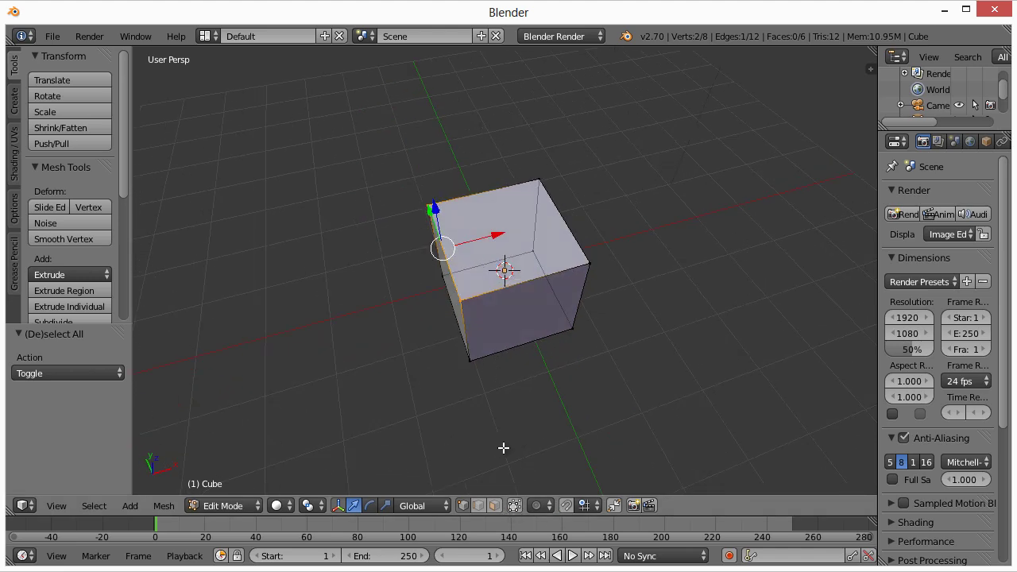
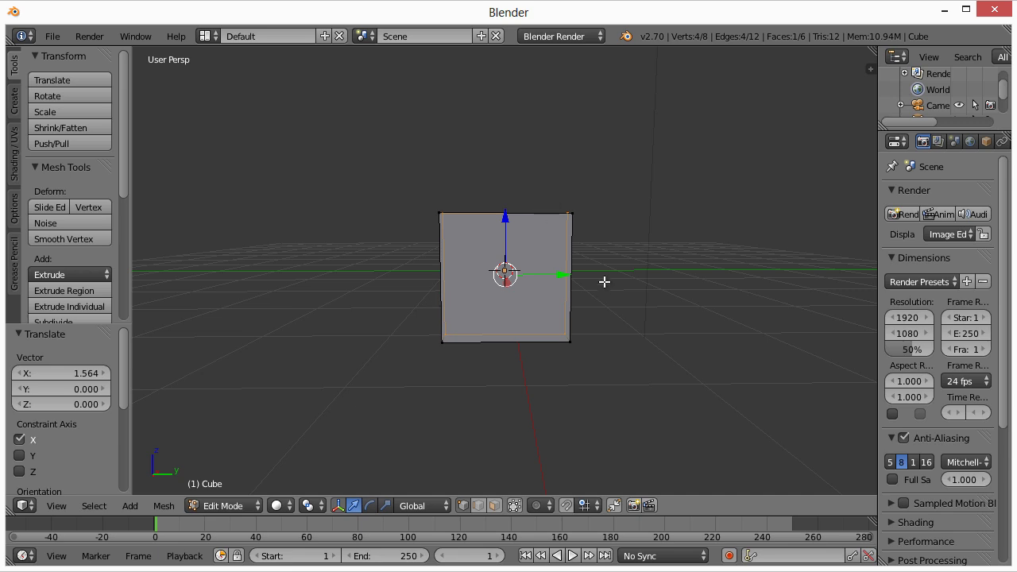
- Box-select the four vertices on the cube's positive Y side in the right view and move them about -0.62 along Y
mouse_move(603, 281)
middle_down()
mouse_move(590, 270)
mouse_move(611, 288)
mouse_move(597, 279)
middle_up()
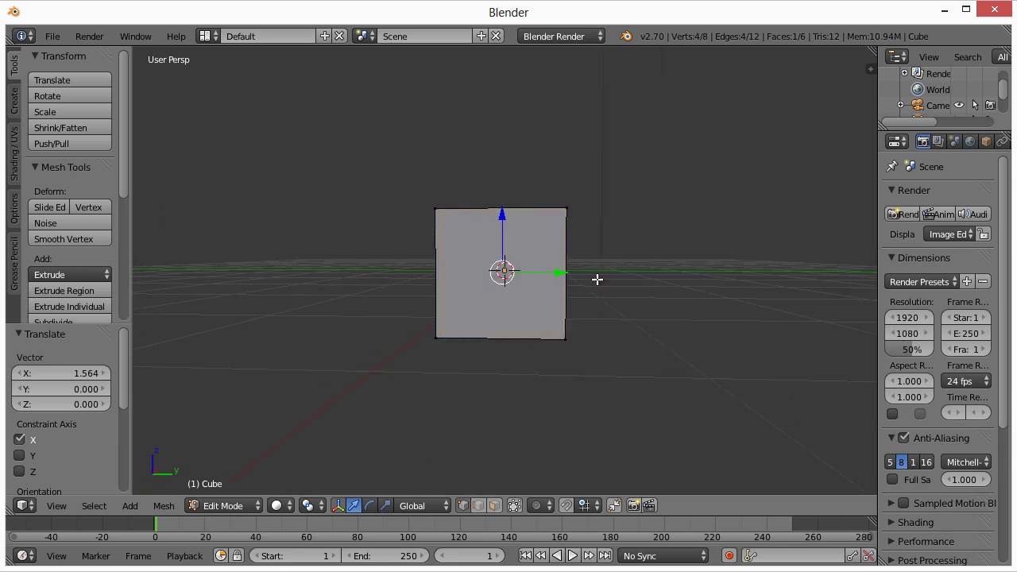
key(KP_3)
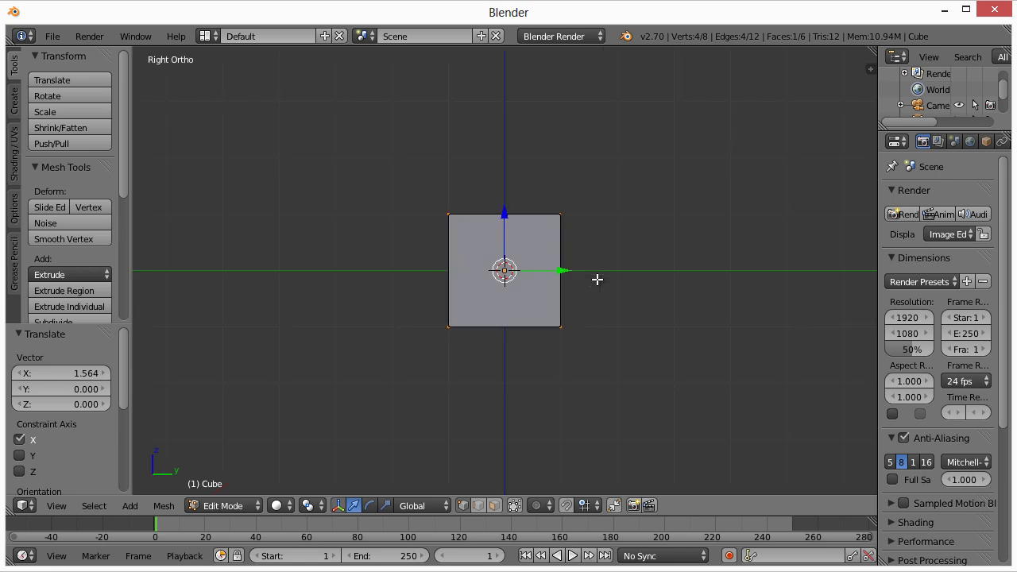
key(a)
key(b)
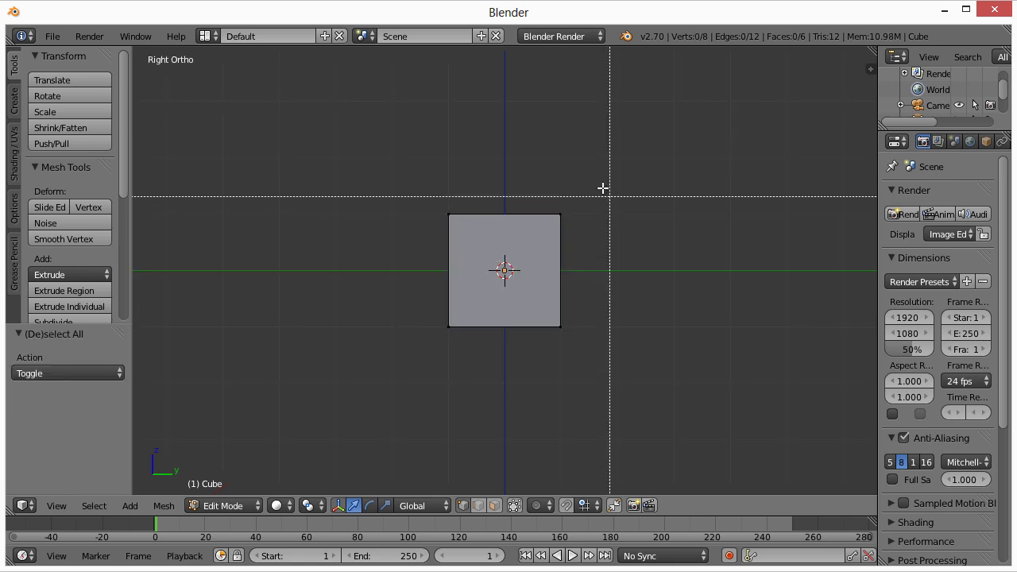
drag(599, 185, 526, 345)
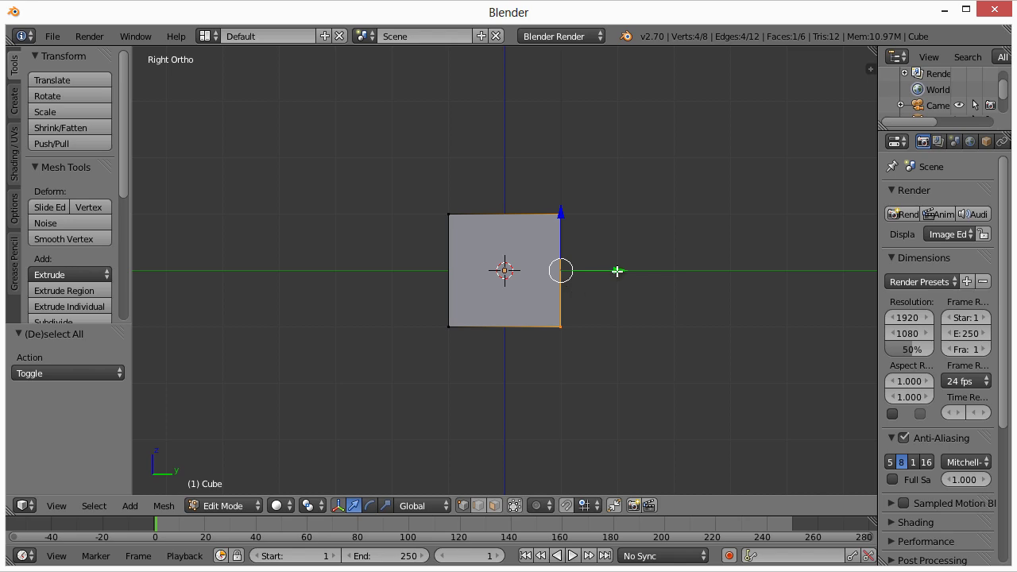
drag(616, 272, 581, 271)
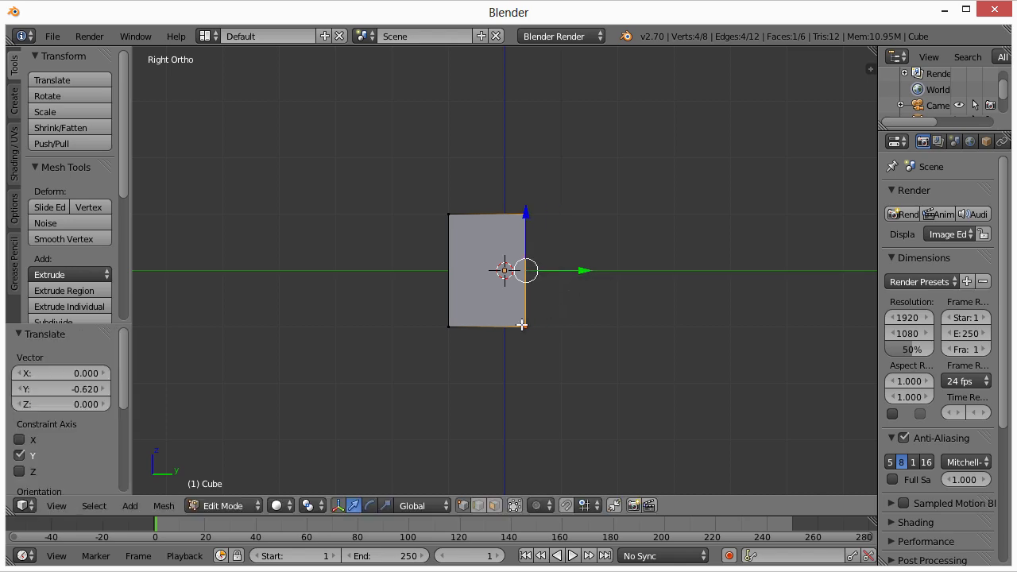
- Inspect the reshaped box in perspective and select all of its vertices
middle_drag(556, 357, 530, 375)
scroll(531, 375, up, 2)
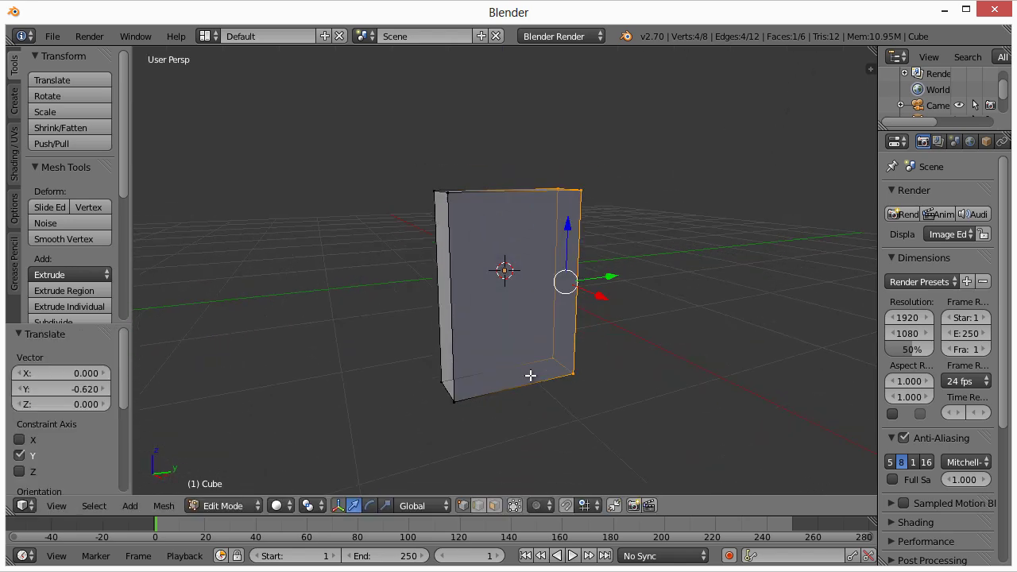
scroll(530, 375, down, 1)
key(a)
key(a)
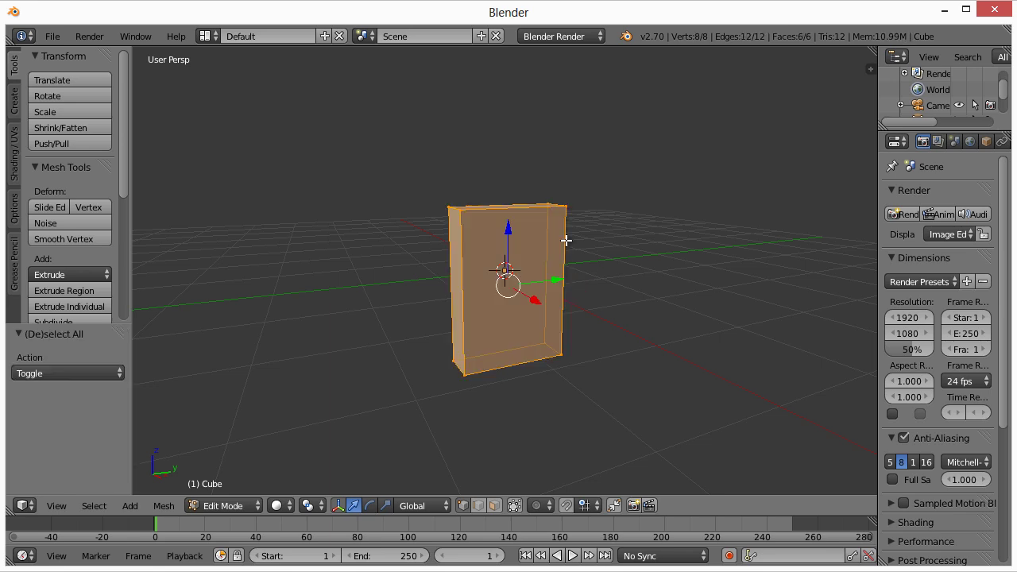
- Try moving the whole mesh upward along Z in Edit Mode, and undo the move
drag(510, 230, 518, 133)
middle_drag(526, 354, 567, 368)
key(ctrl+z)
- Switch to Object Mode and move the box up along Z until its base sits on the grid floor
key(Tab)
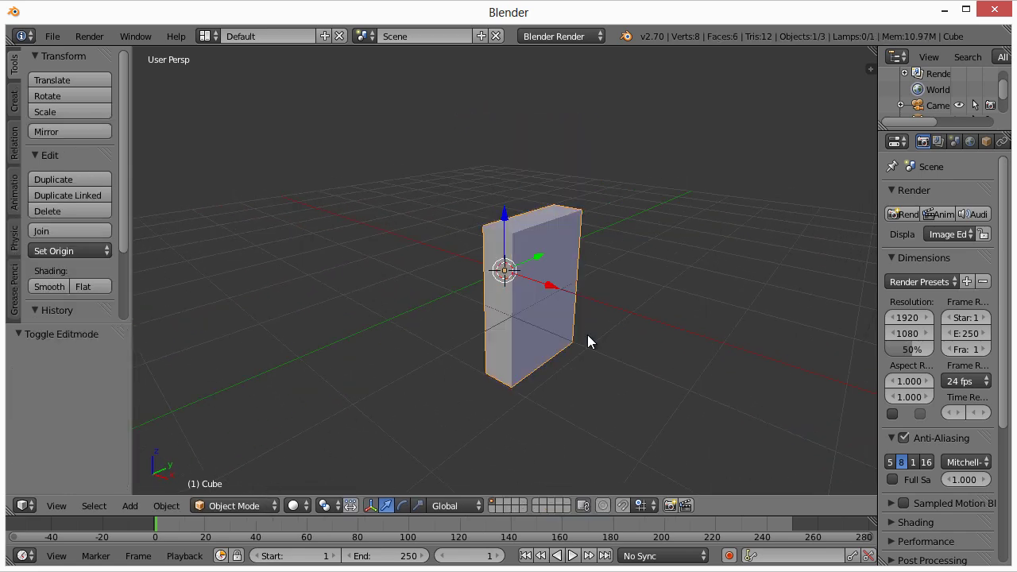
drag(504, 215, 510, 116)
middle_drag(559, 308, 552, 302)
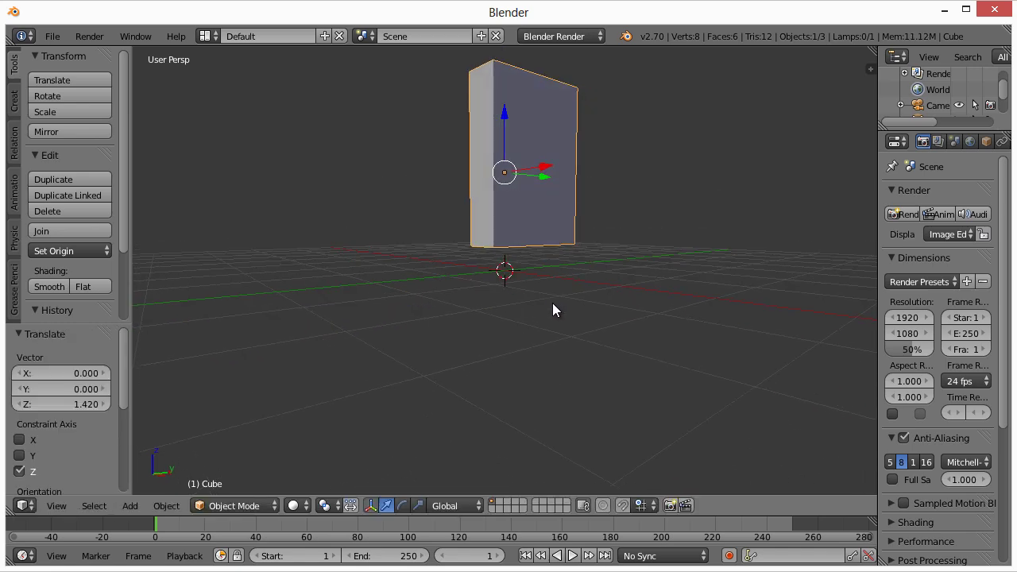
drag(503, 116, 510, 173)
middle_drag(510, 173, 531, 270)
mouse_move(507, 161)
mouse_down()
mouse_move(504, 139)
mouse_move(506, 151)
mouse_up()
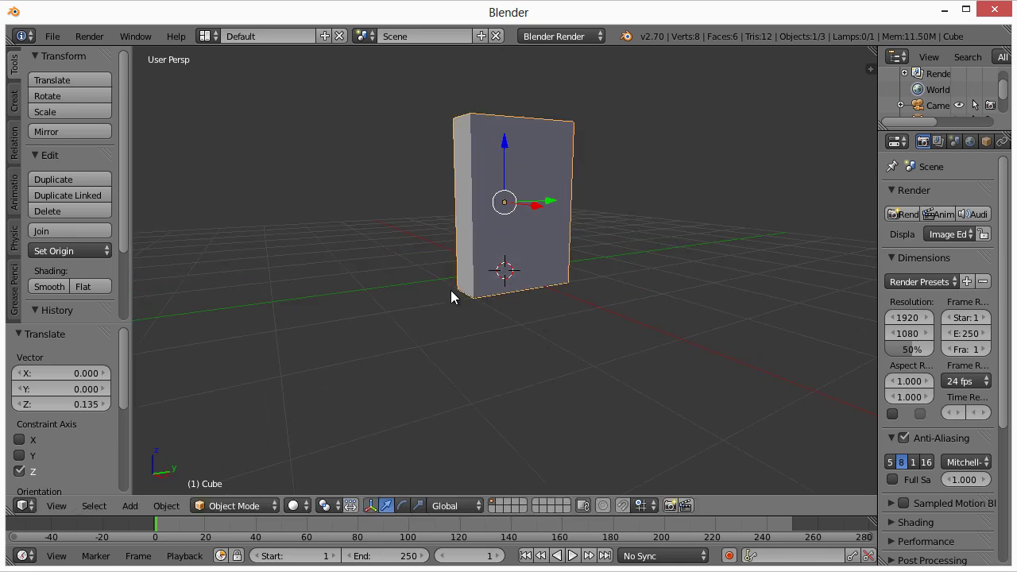
- Add a mesh plane at the scene origin beneath the box
key(shift+a)
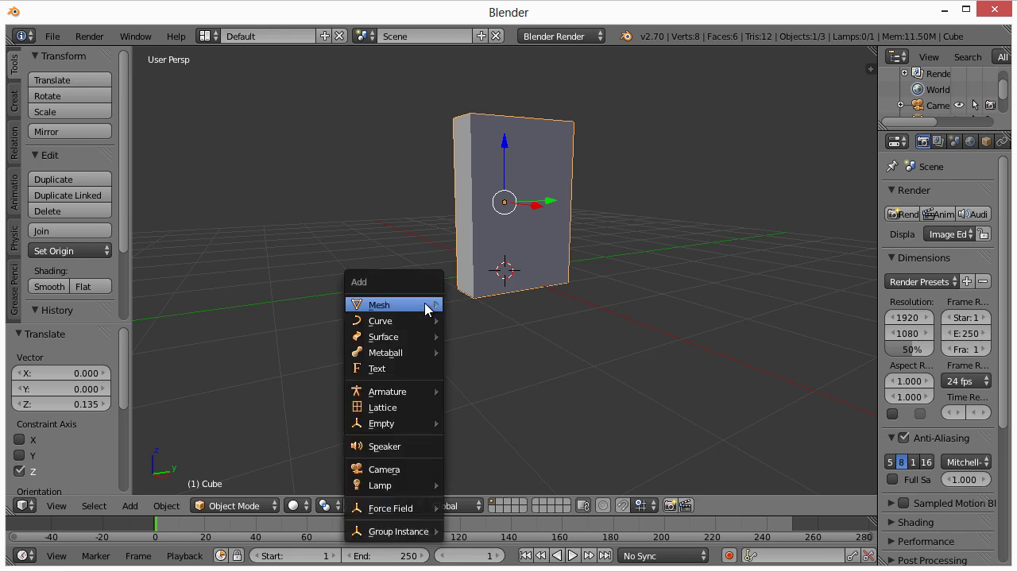
mouse_move(413, 305)
click(489, 306)
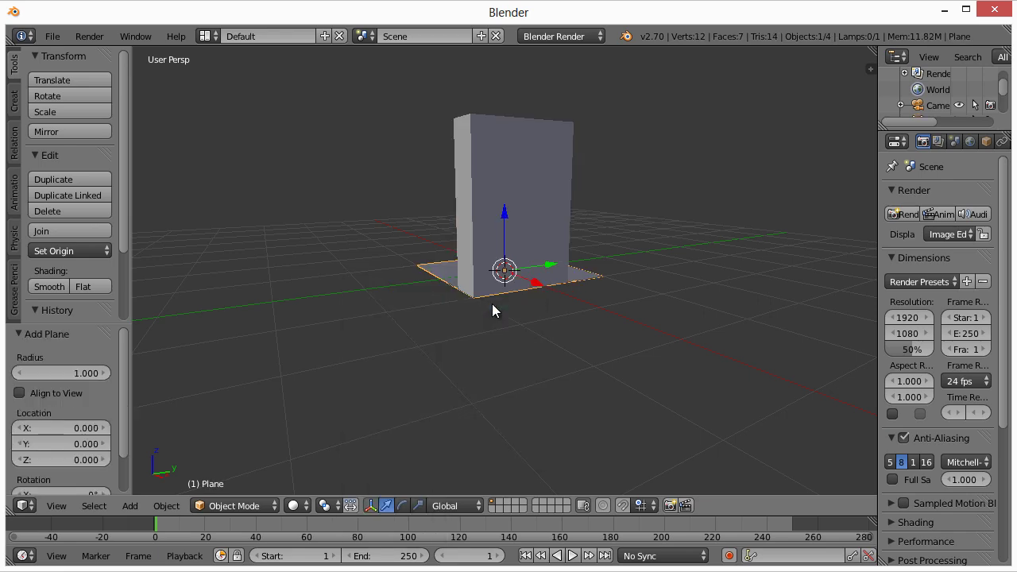
scroll(491, 304, down, 4)
middle_drag(490, 324, 488, 384)
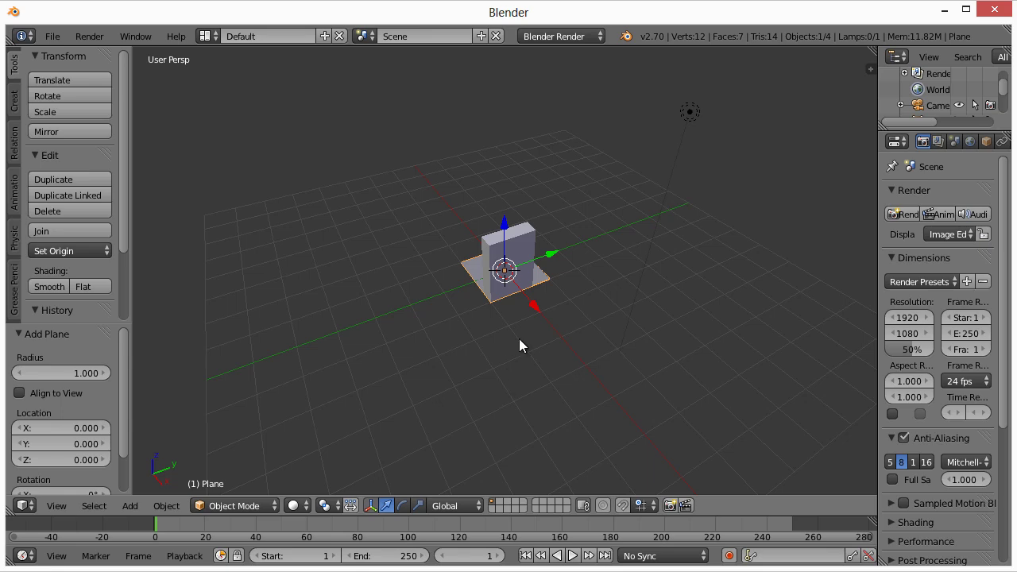
- Scale the plane uniformly by 50 to form a large ground surface around the box
key(s)
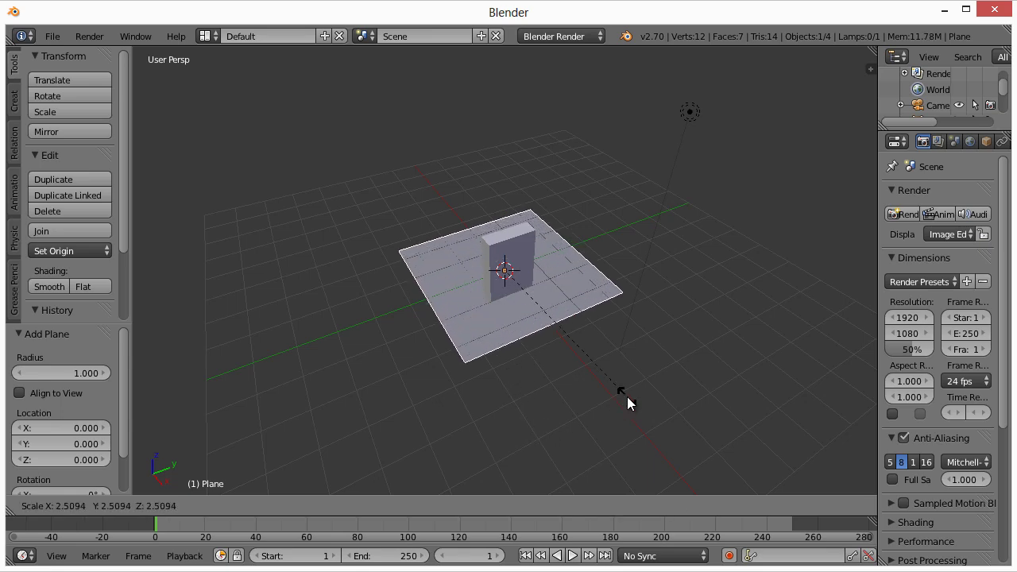
text(50)
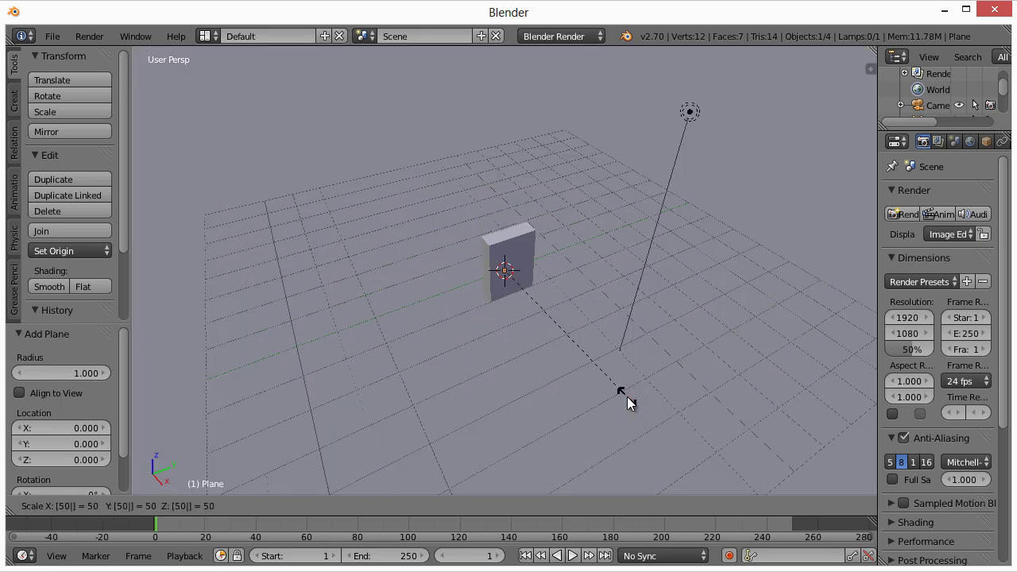
key(Return)
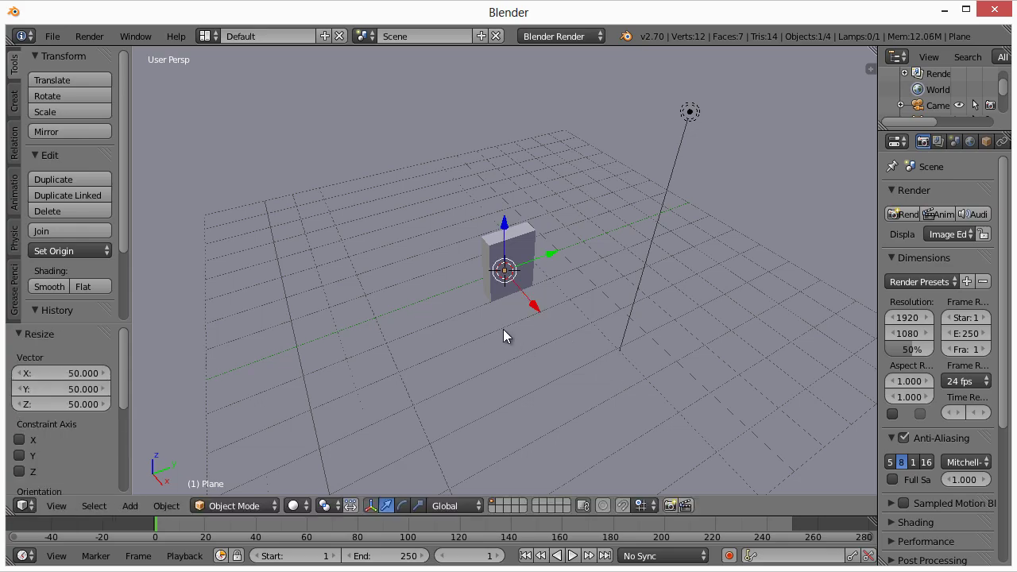
middle_drag(496, 331, 516, 311)
scroll(575, 359, up, 5)
scroll(566, 341, down, 1)
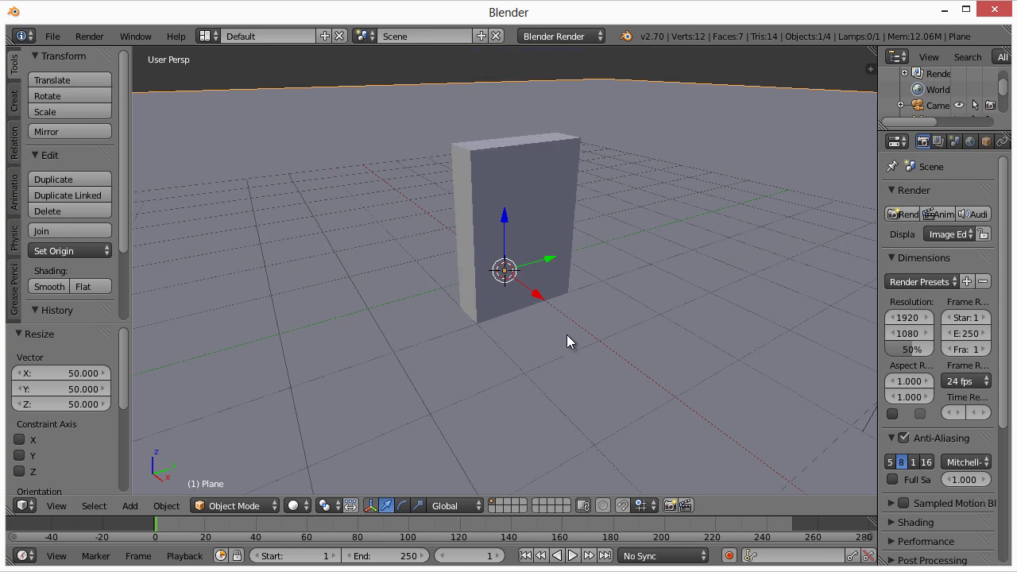
middle_drag(567, 336, 559, 371)
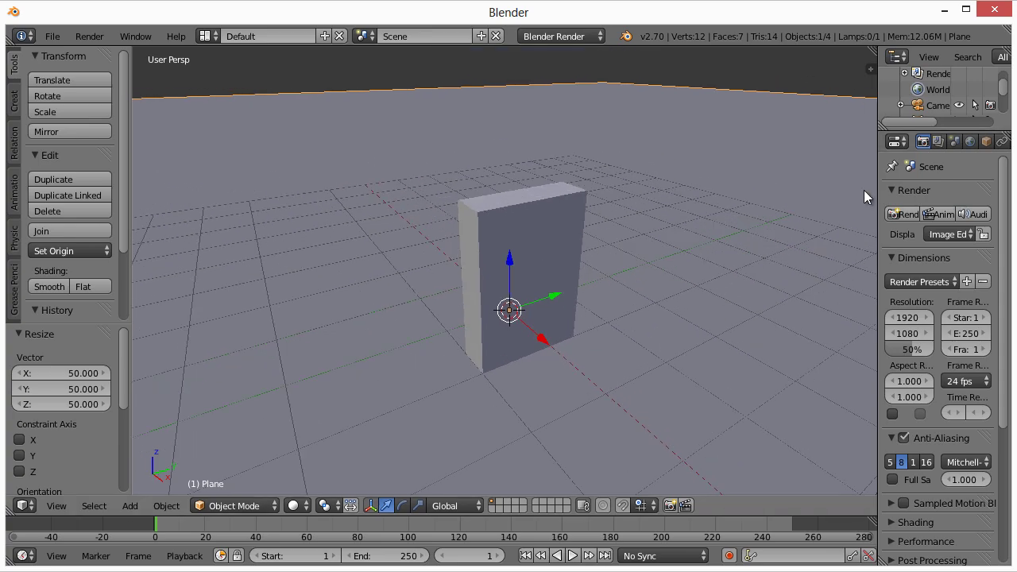
- Widen the properties area and switch the render engine to Cycles Render
drag(877, 189, 731, 211)
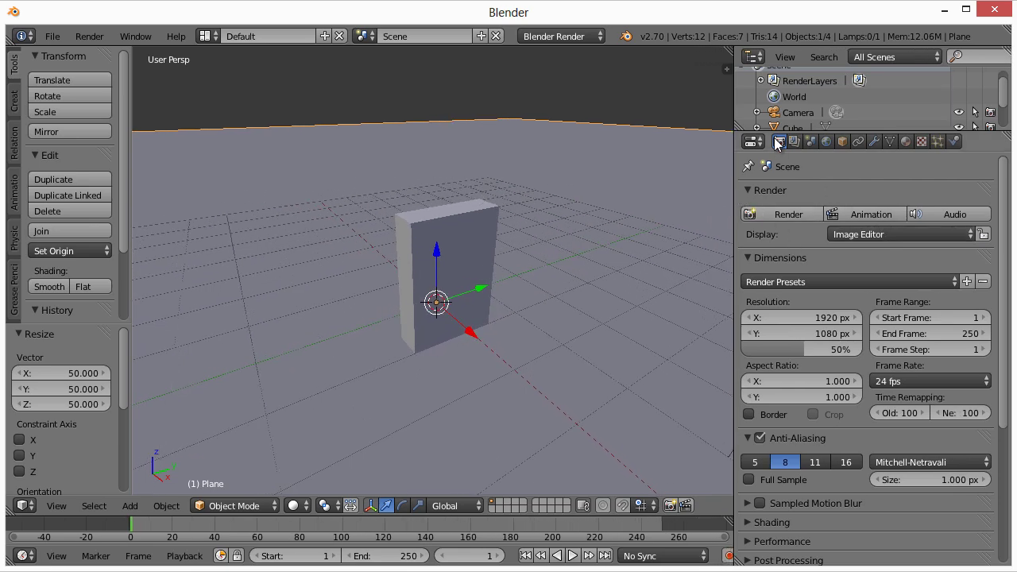
click(533, 35)
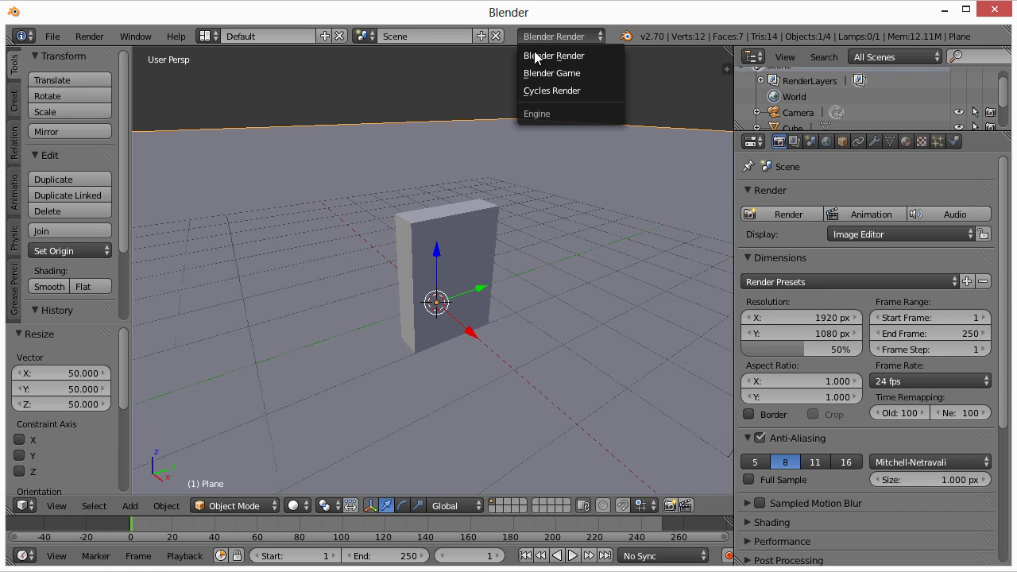
click(535, 91)
- Set the Cycles rendering device to GPU Compute
click(840, 272)
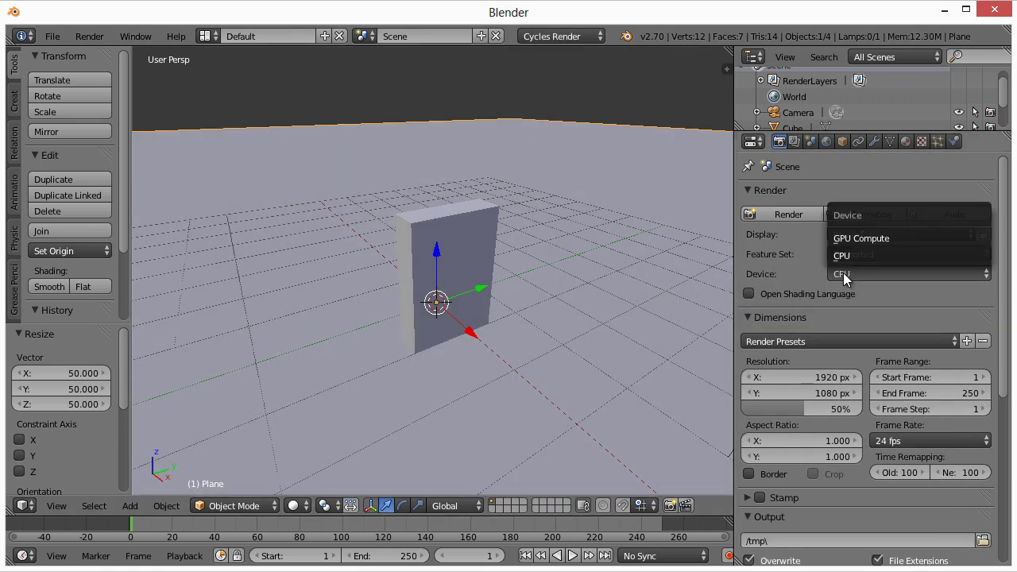
click(845, 268)
click(853, 276)
click(846, 237)
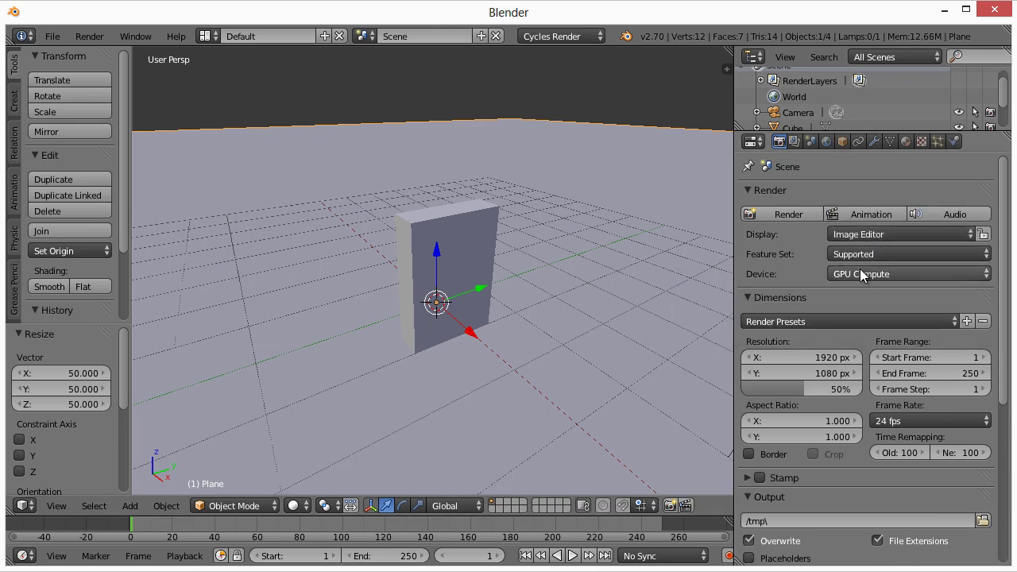
- Review the CUDA compute device options in the system user preferences, and close the preferences window
click(62, 36)
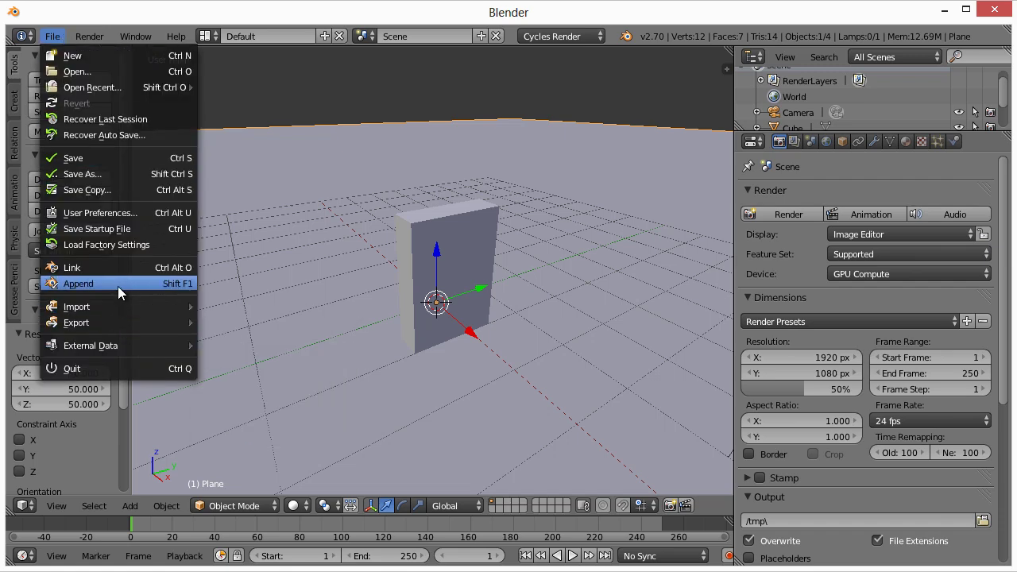
click(101, 211)
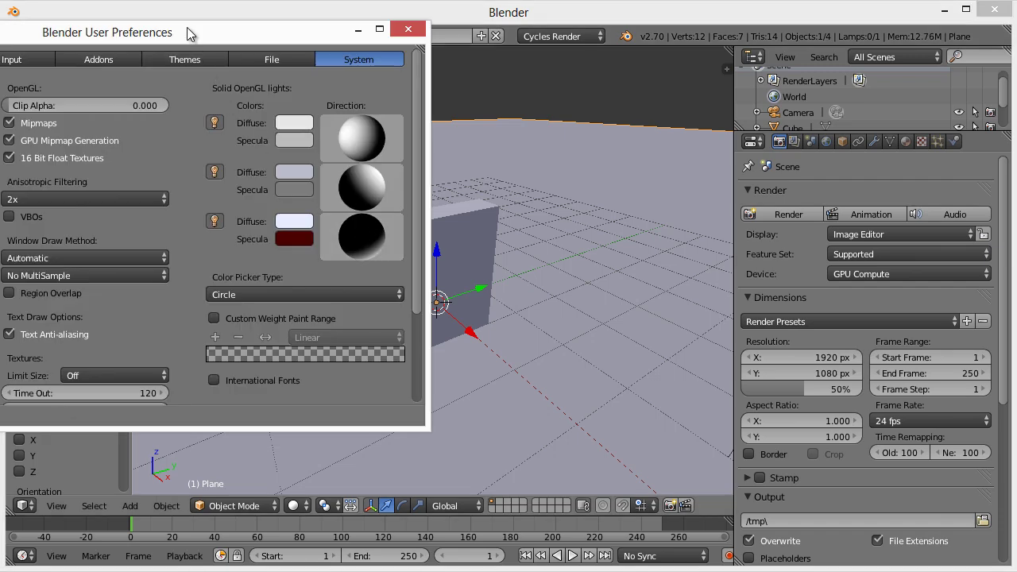
drag(198, 31, 453, 87)
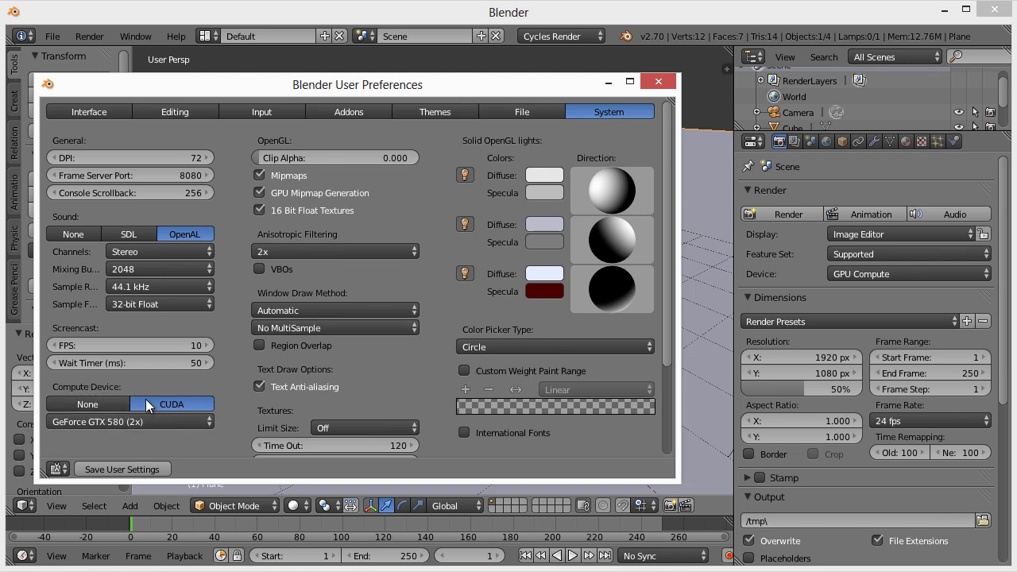
click(94, 422)
click(665, 83)
click(879, 274)
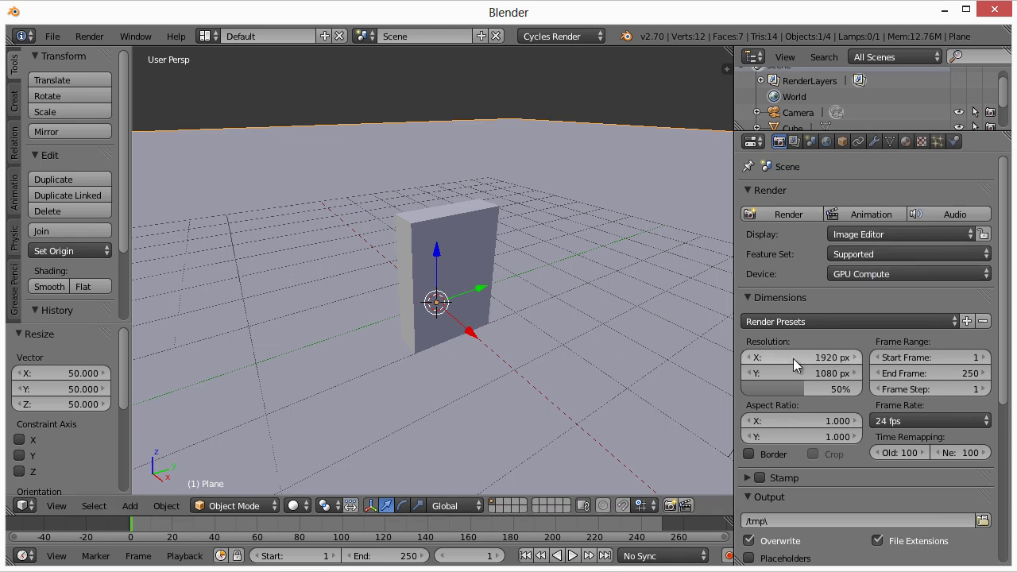
- Set the render resolution to 1280 by 720 px with the resolution scale at 100%
scroll(795, 362, down, 4)
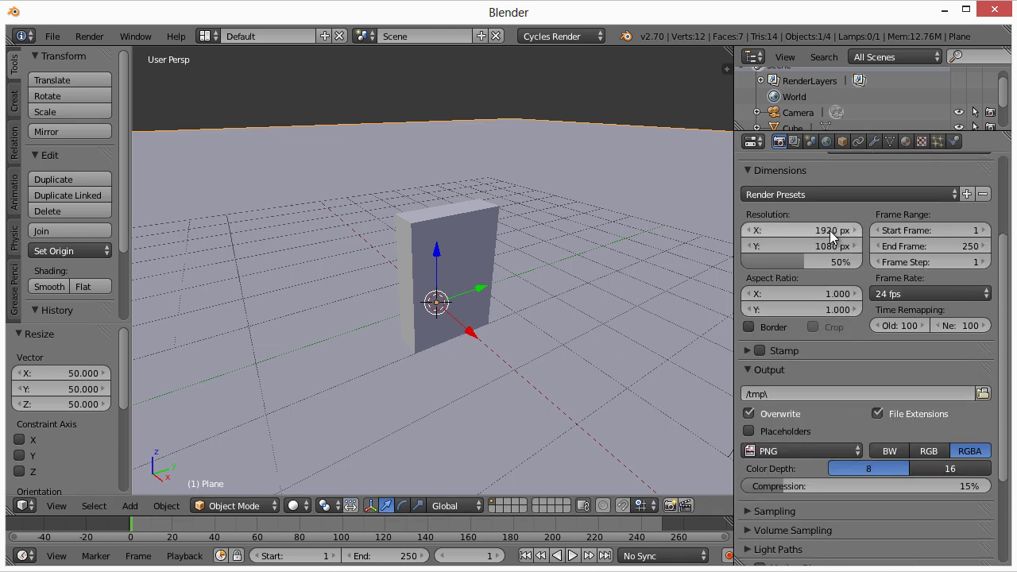
click(824, 230)
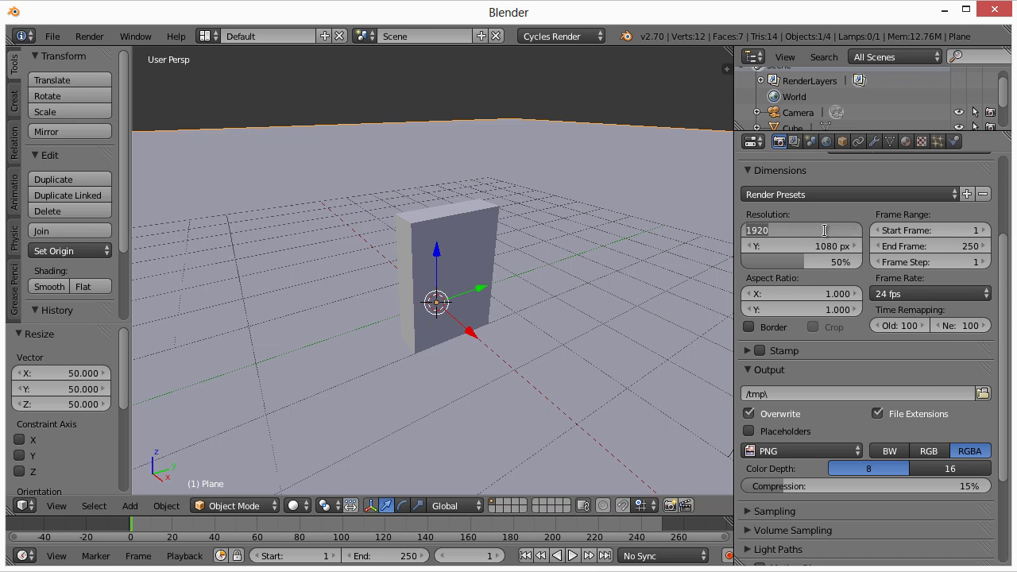
text(12)
key(Tab)
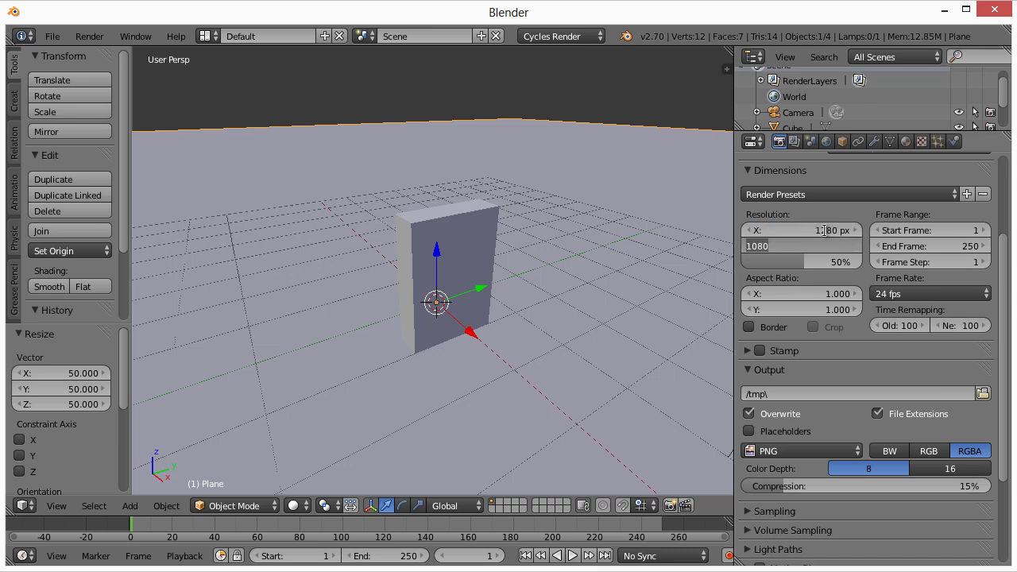
text(720)
key(Return)
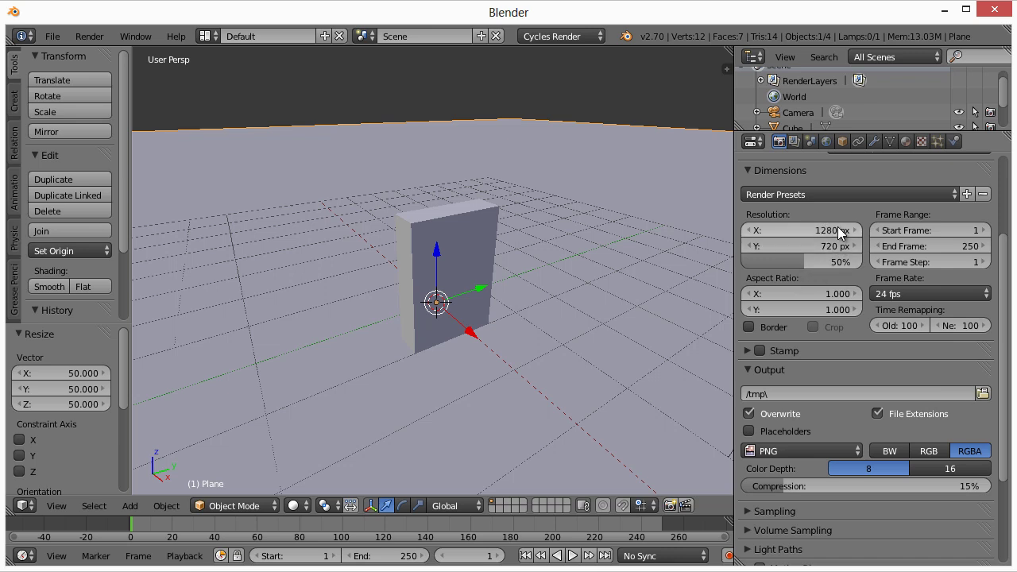
drag(804, 262, 840, 289)
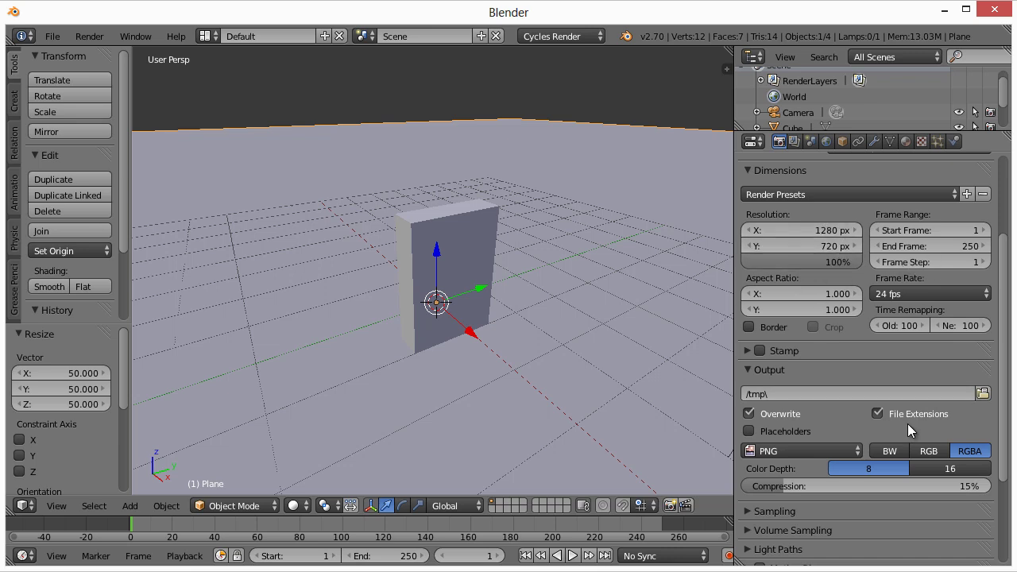
- Expand the Sampling render settings and change the viewport shading to Rendered
scroll(907, 423, down, 4)
click(775, 379)
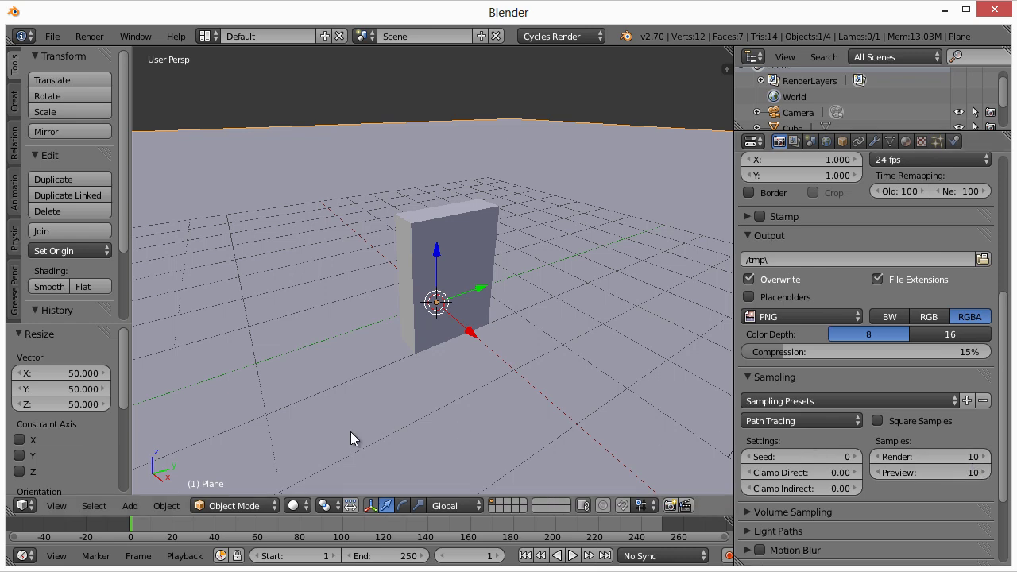
click(295, 505)
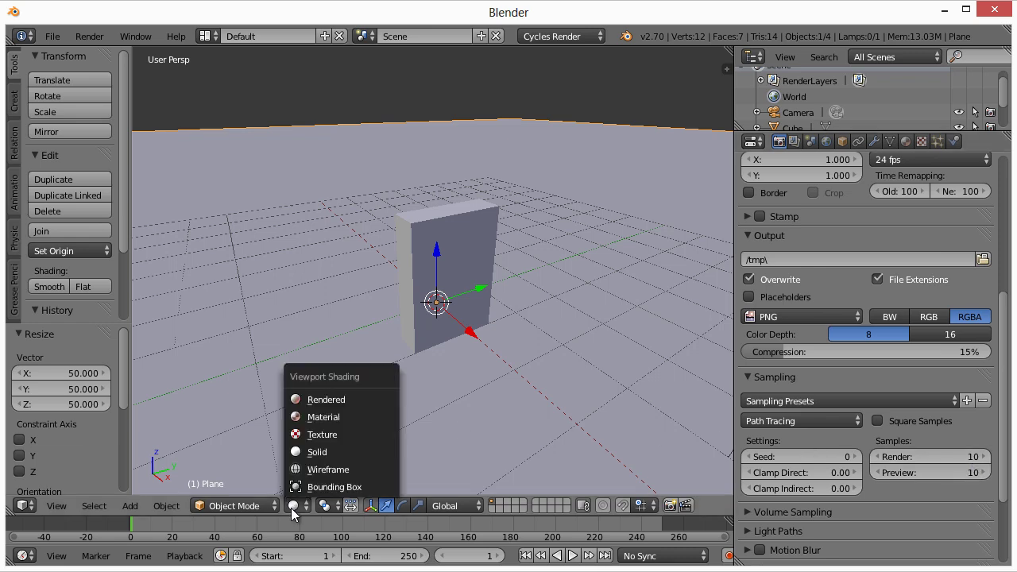
click(327, 399)
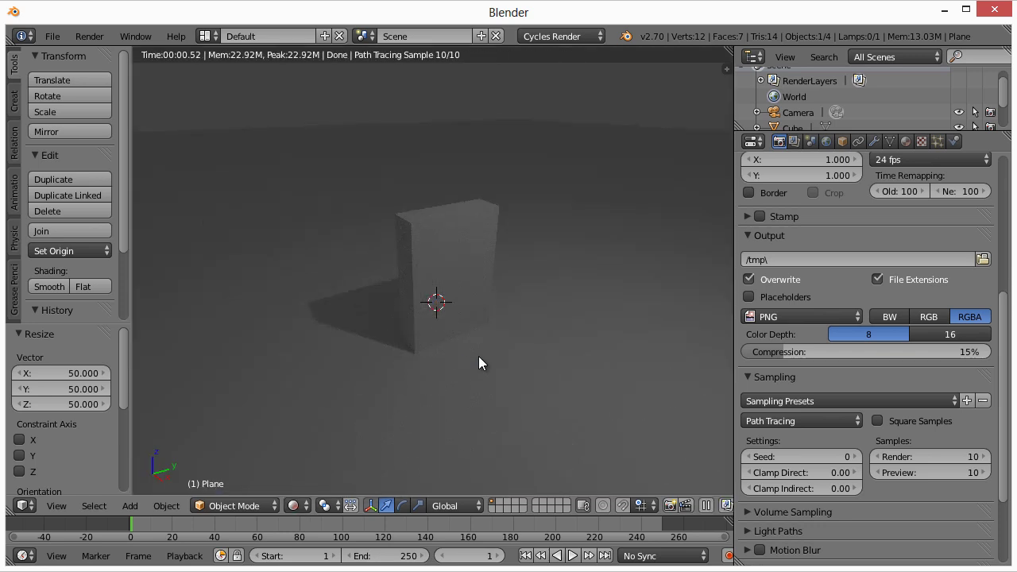
scroll(442, 353, up, 1)
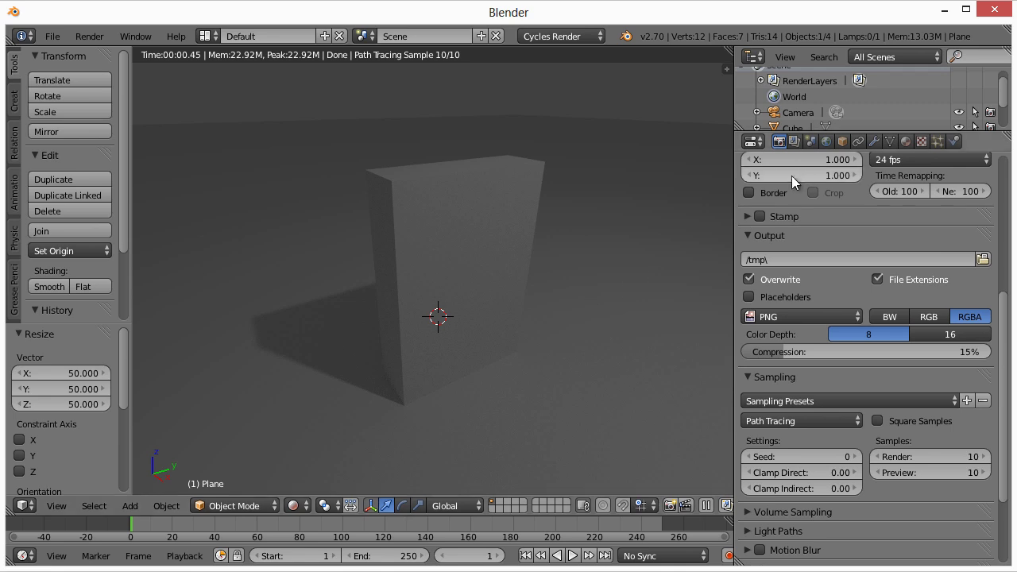
- Brighten the world's surface color from dark grey to nearly white
click(826, 141)
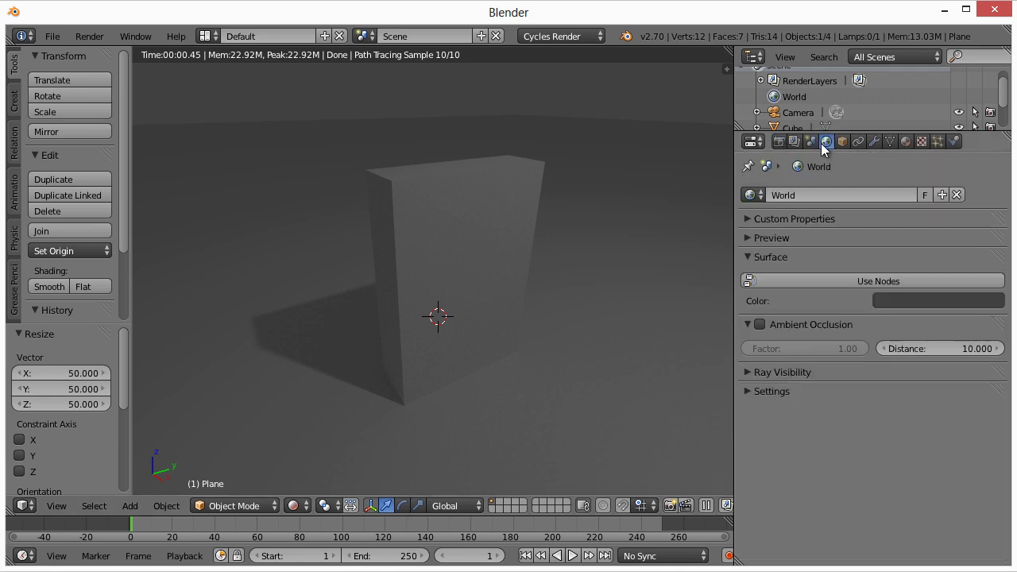
click(893, 305)
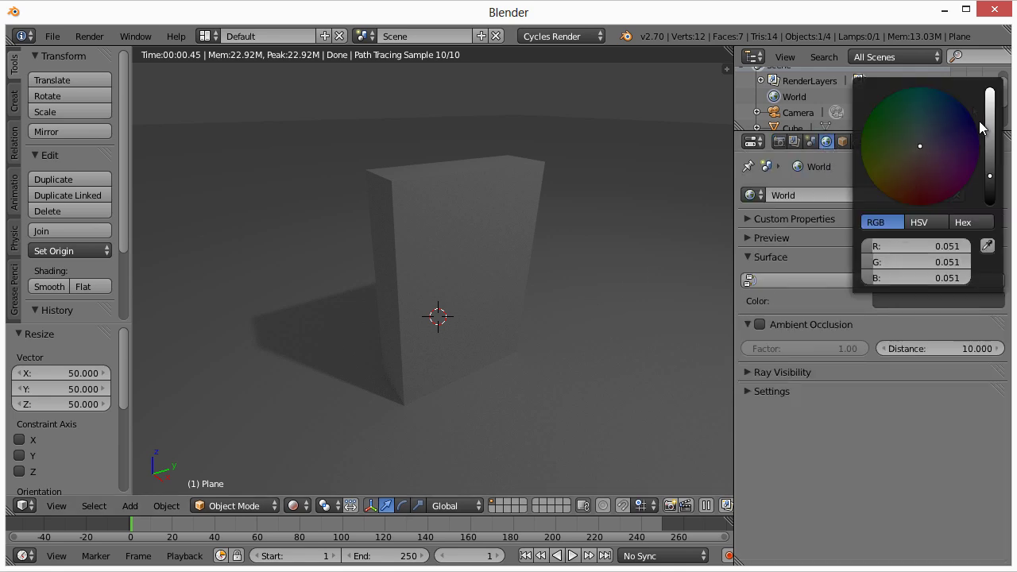
drag(985, 129, 989, 96)
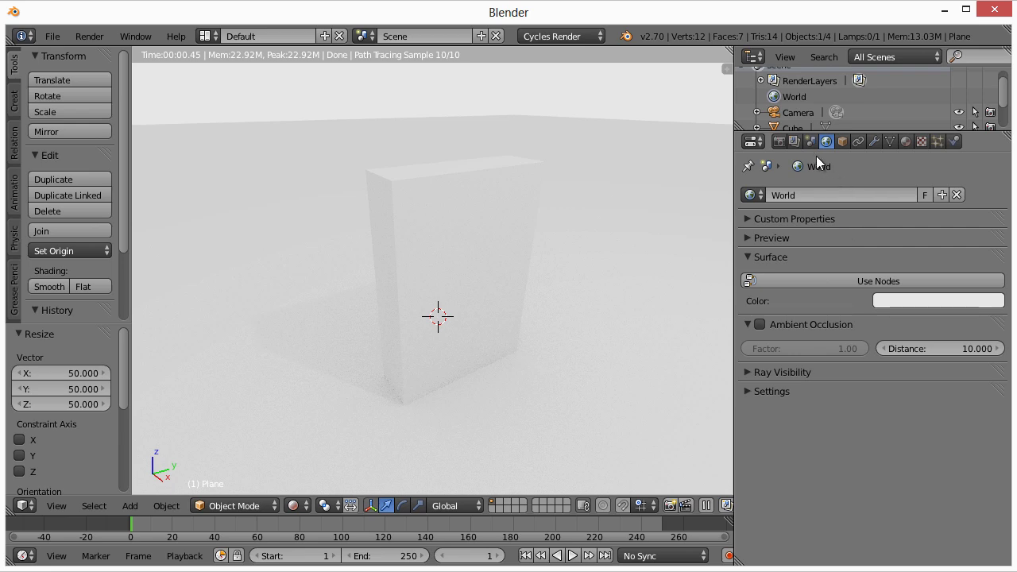
- Set the Cycles sampling to 700 render samples and 100 preview samples
click(776, 143)
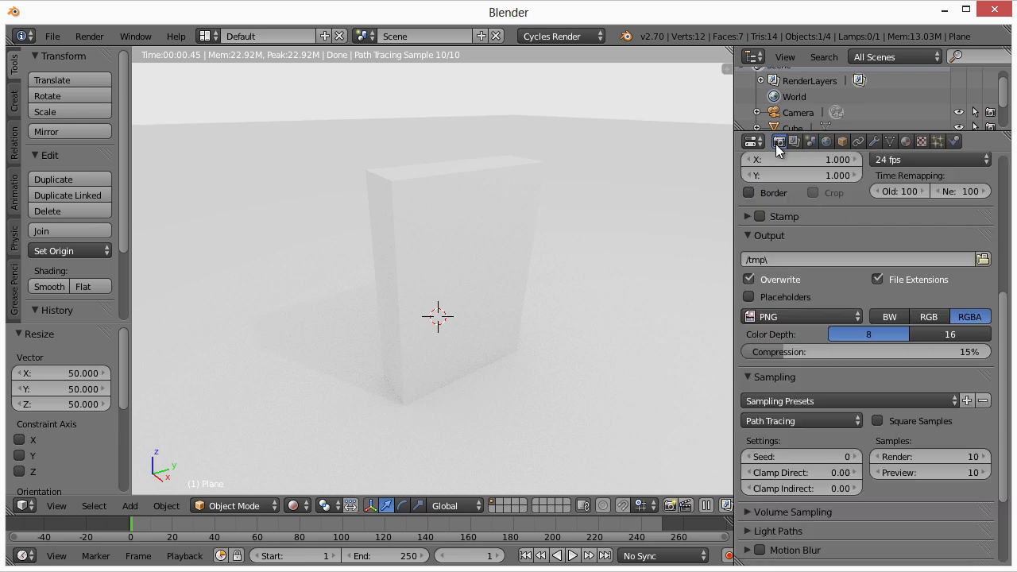
click(965, 457)
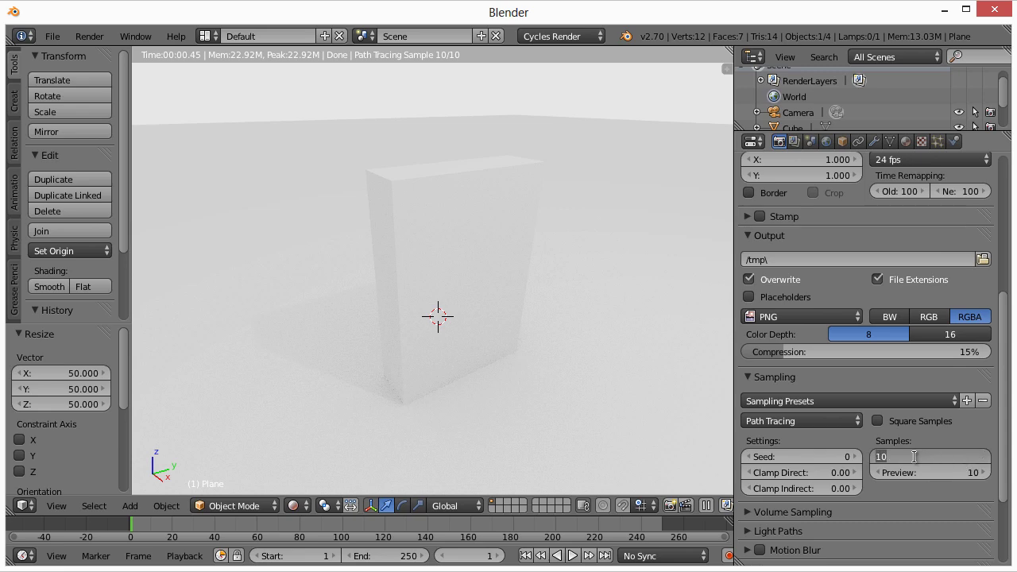
text(700)
key(Return)
click(946, 472)
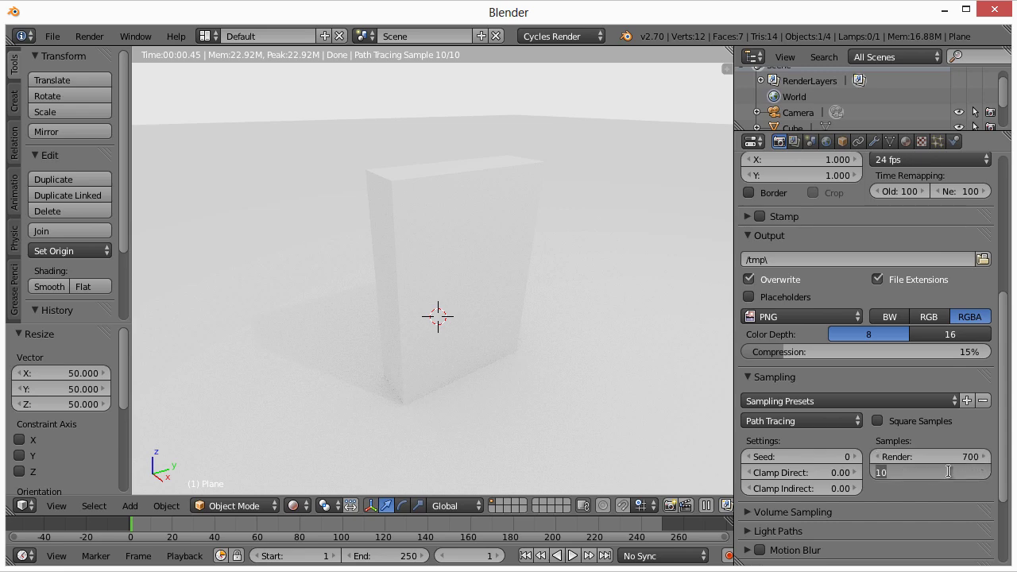
key(Return)
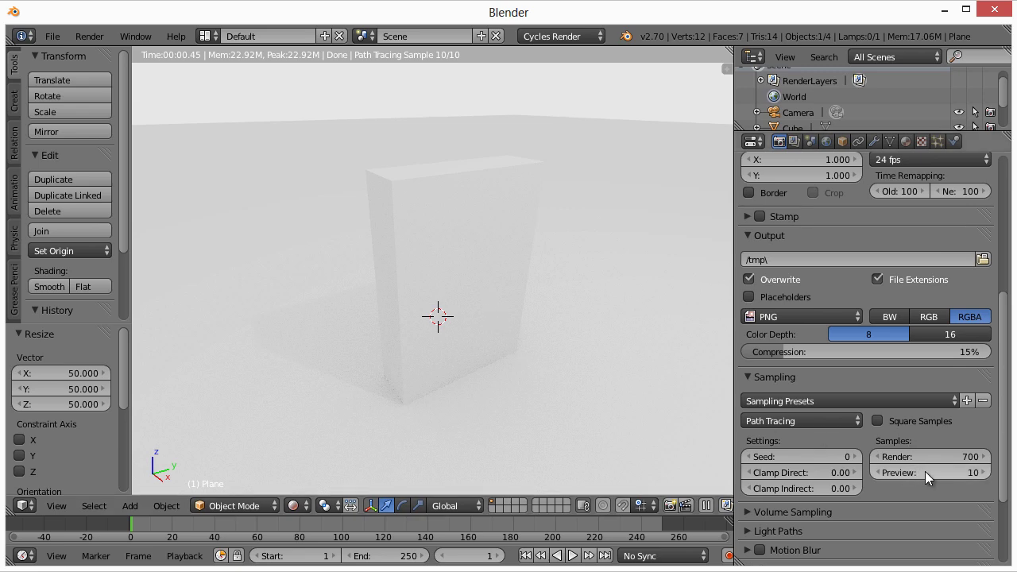
click(953, 471)
text(1)
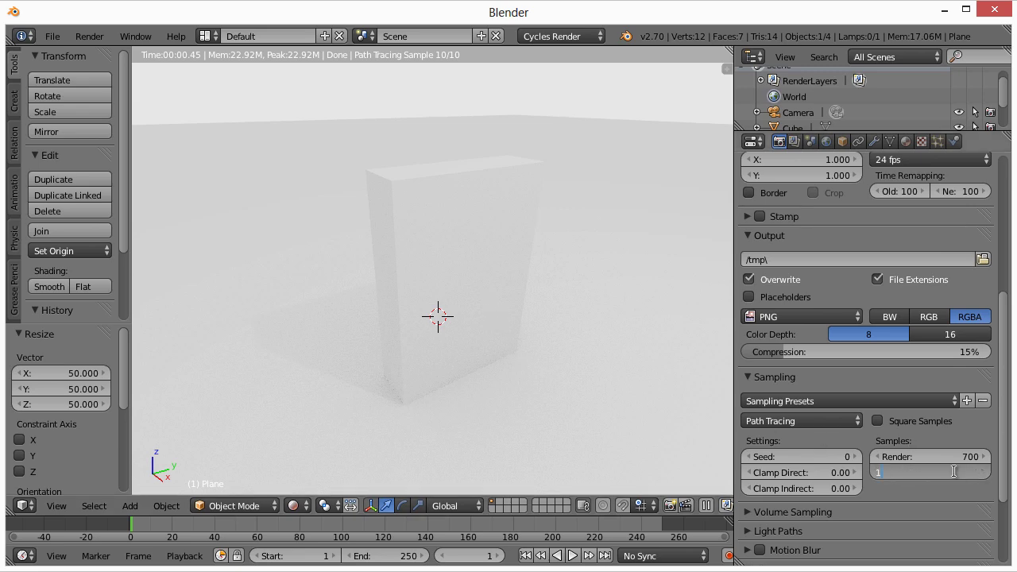
text(00)
key(Return)
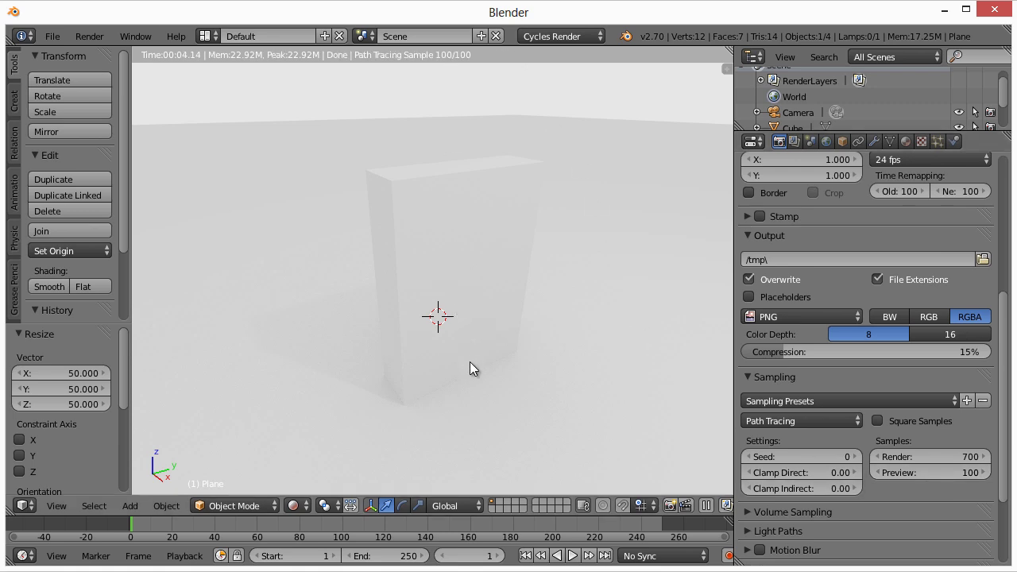
- Inspect the rendered block from several angles and return the viewport shading to Solid
middle_drag(467, 372, 370, 378)
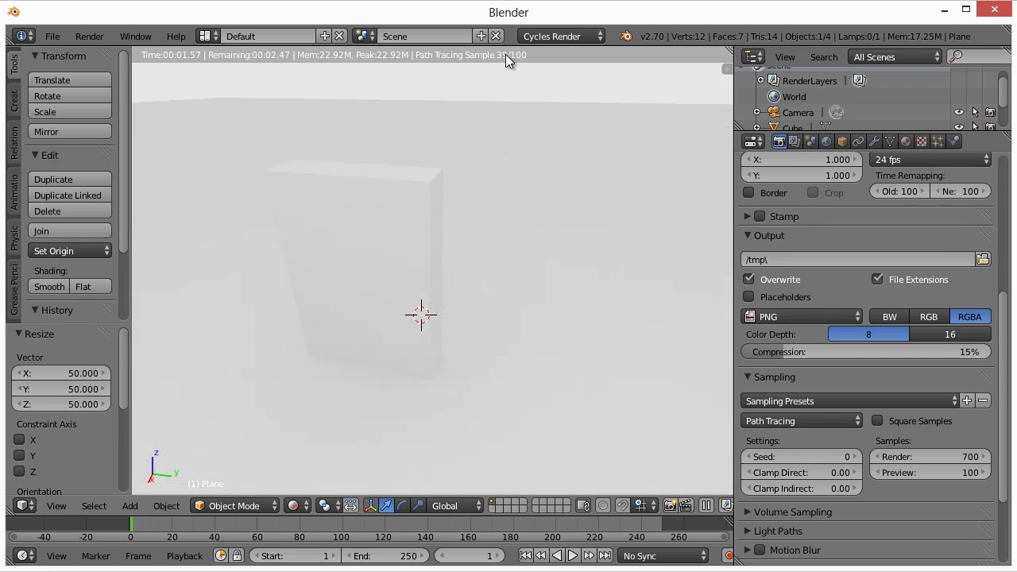
middle_drag(426, 313, 494, 310)
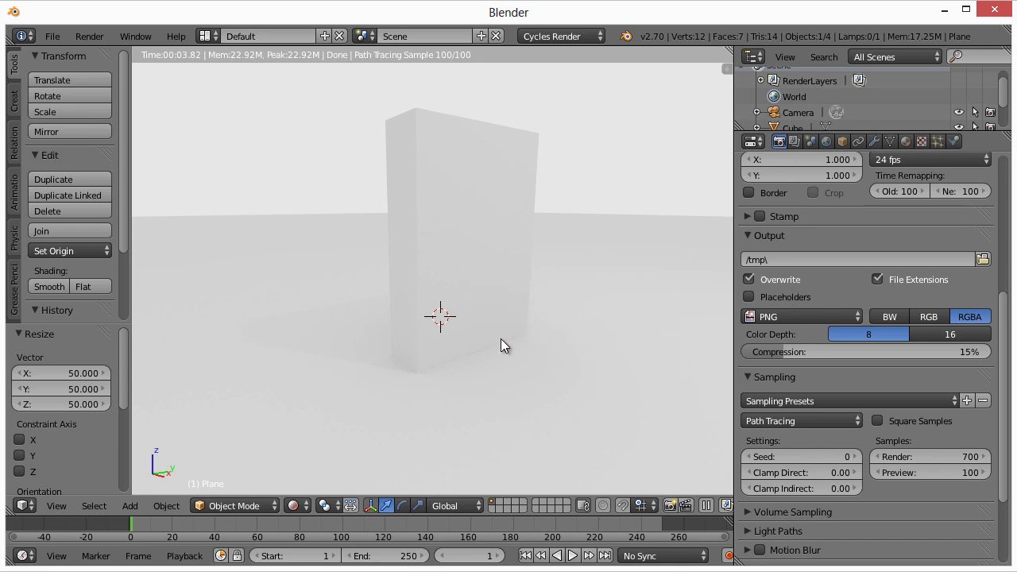
middle_drag(500, 339, 320, 288)
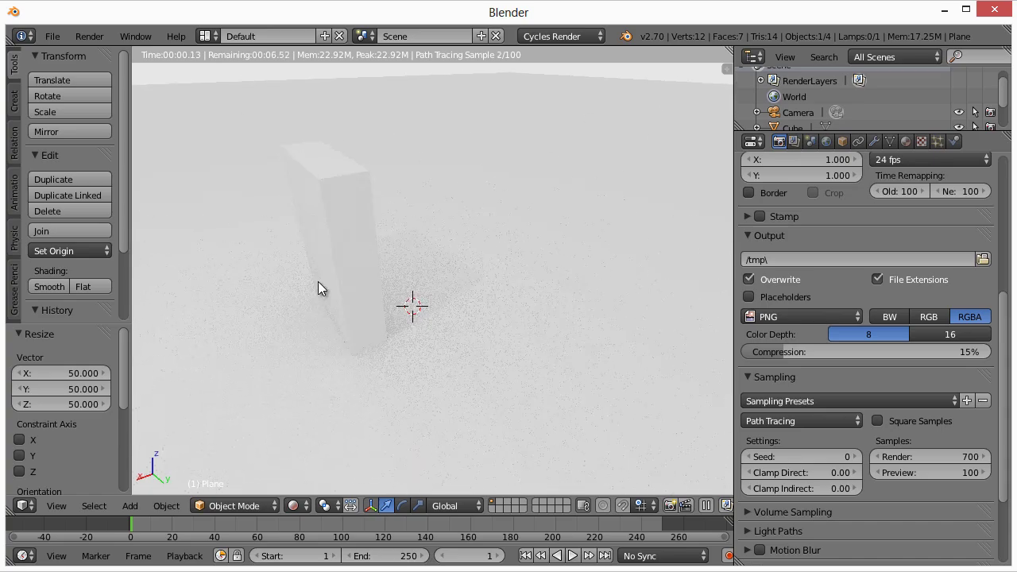
mouse_move(358, 344)
middle_down()
mouse_move(490, 350)
mouse_move(527, 339)
mouse_move(515, 326)
middle_up()
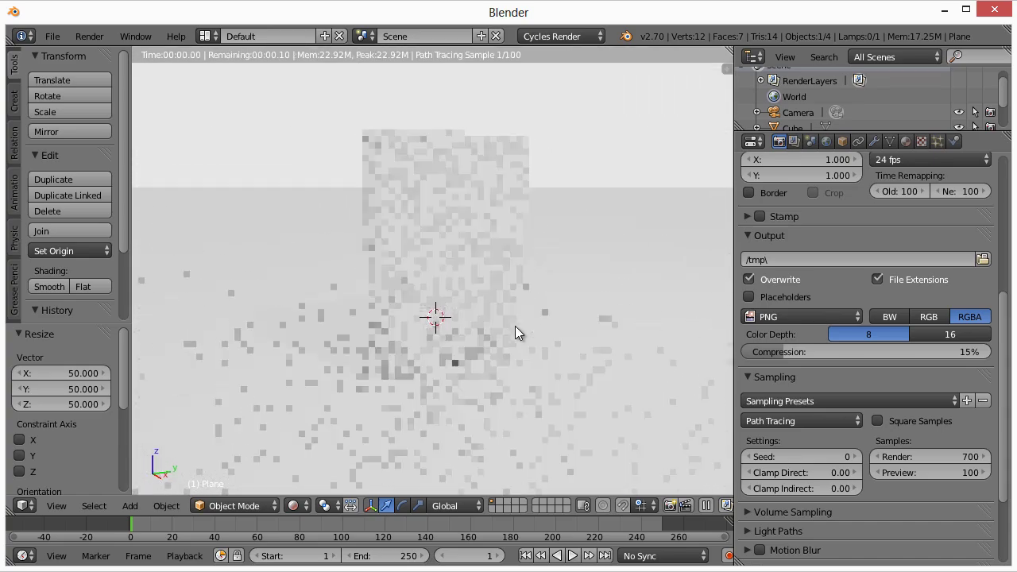
click(295, 505)
click(303, 453)
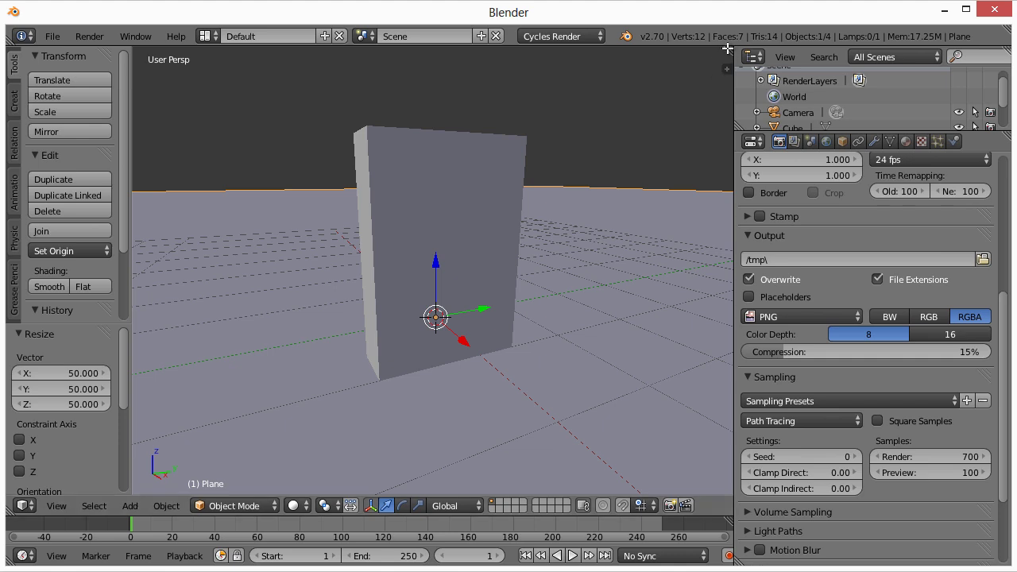
- Split the 3D view horizontally into two areas and turn the lower one into a UV/Image Editor
drag(727, 48, 707, 302)
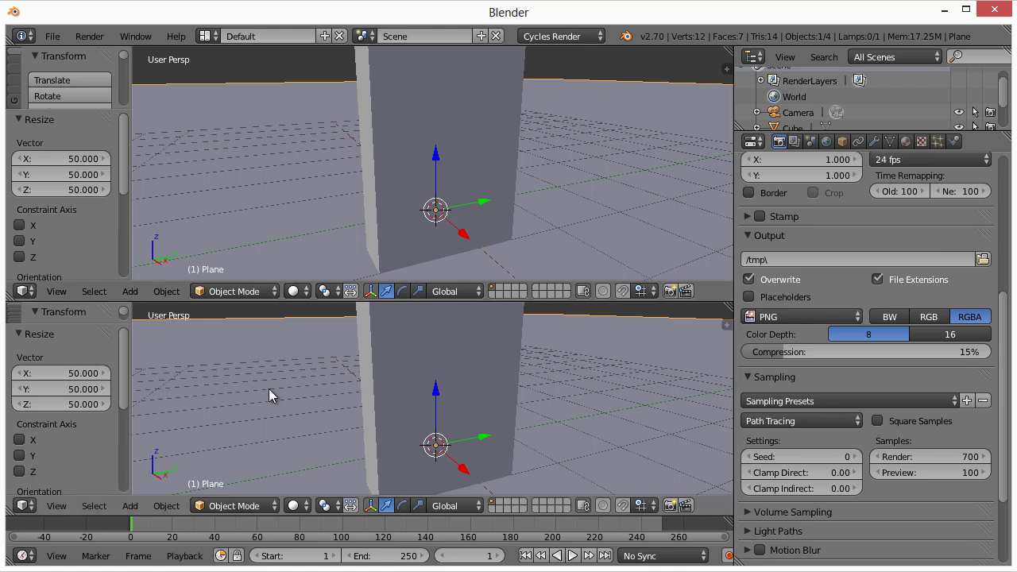
click(25, 505)
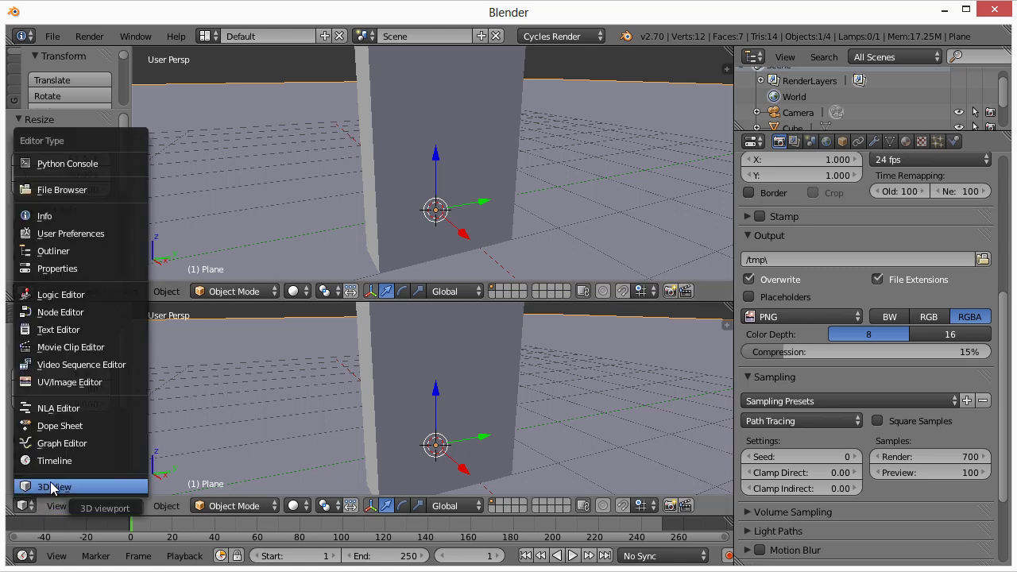
click(87, 382)
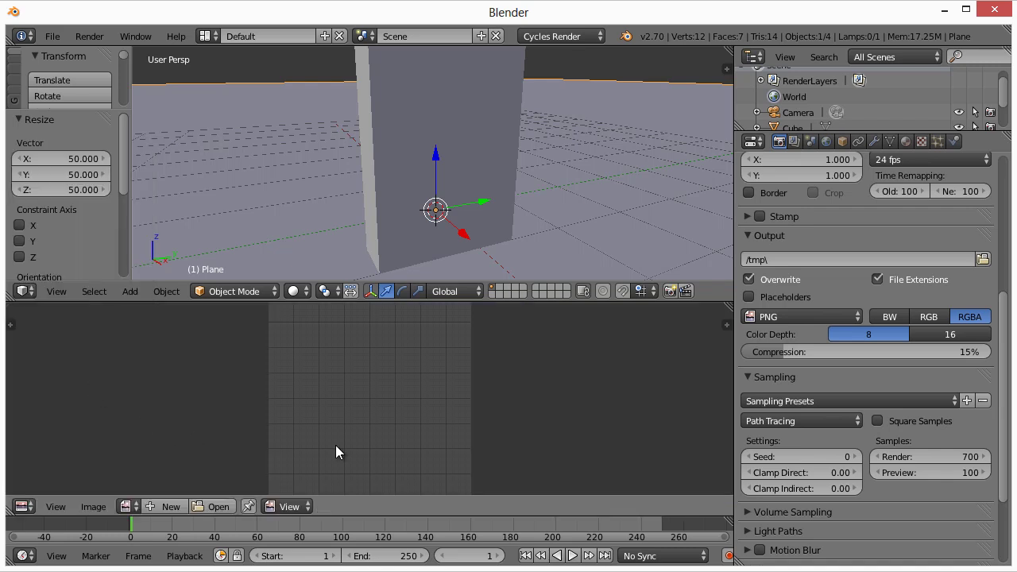
click(132, 501)
click(290, 506)
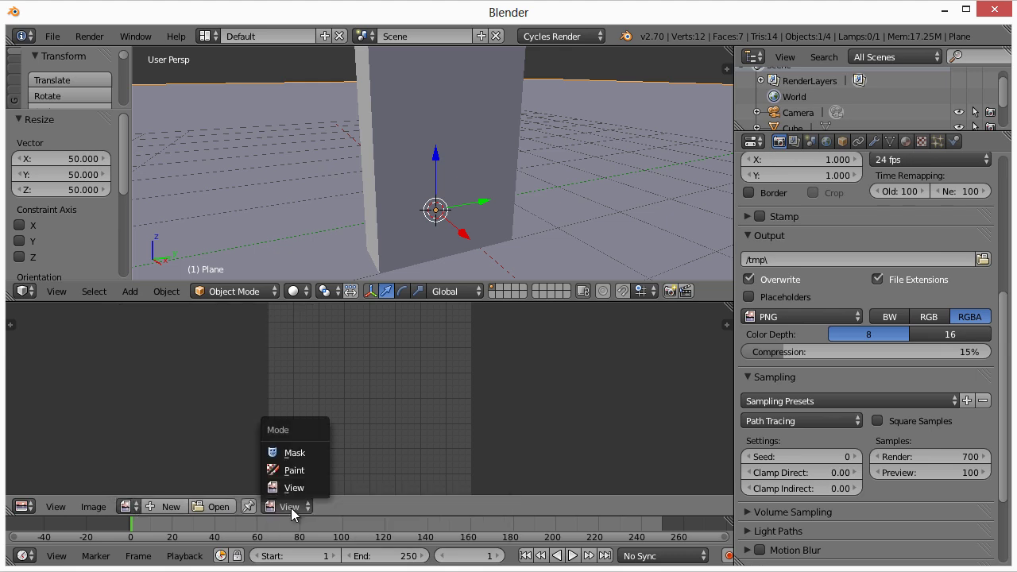
click(96, 506)
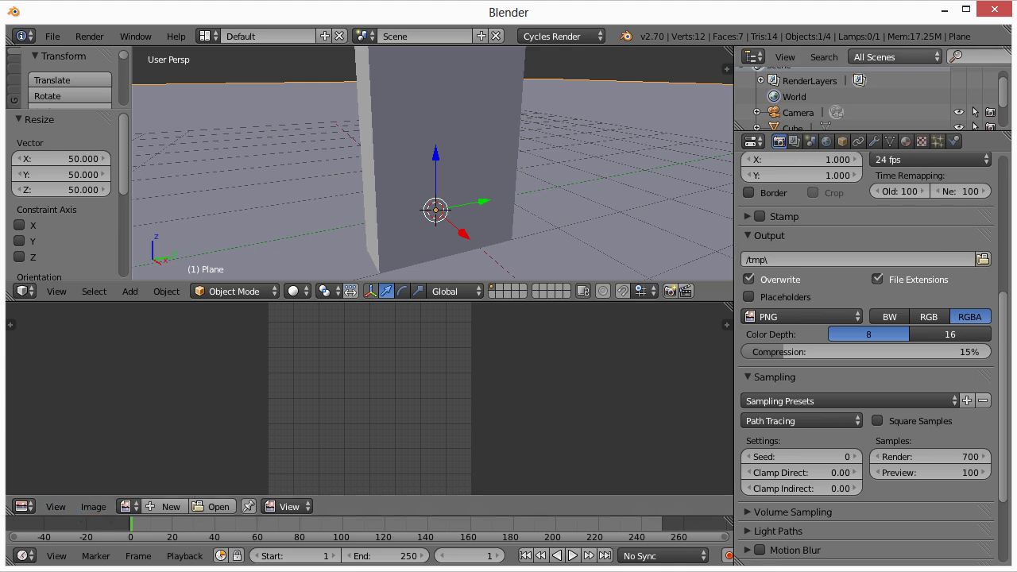
- Create a new blank black image 2048 px wide and 2048 px high in the UV/Image Editor
click(93, 506)
click(104, 488)
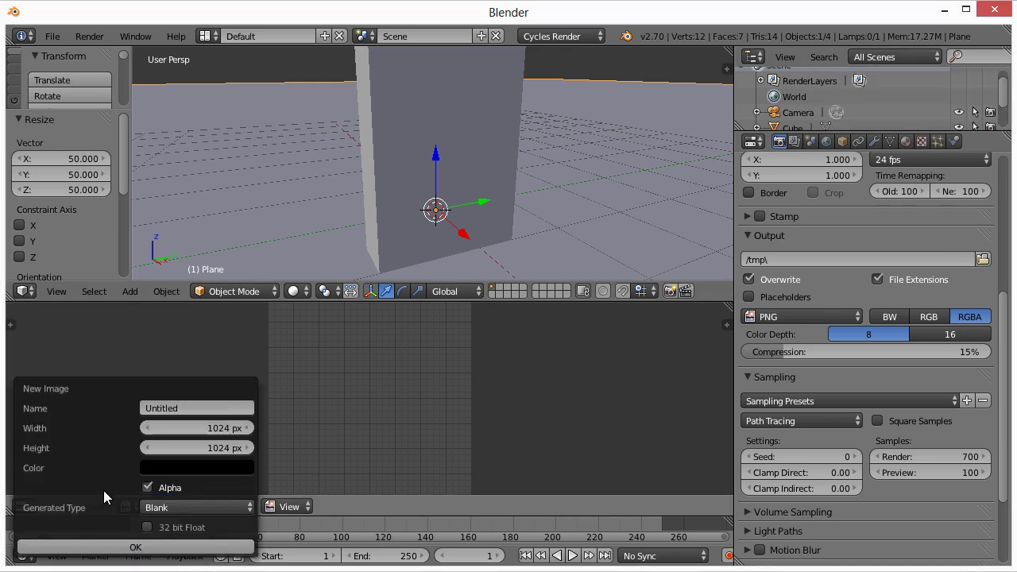
click(220, 430)
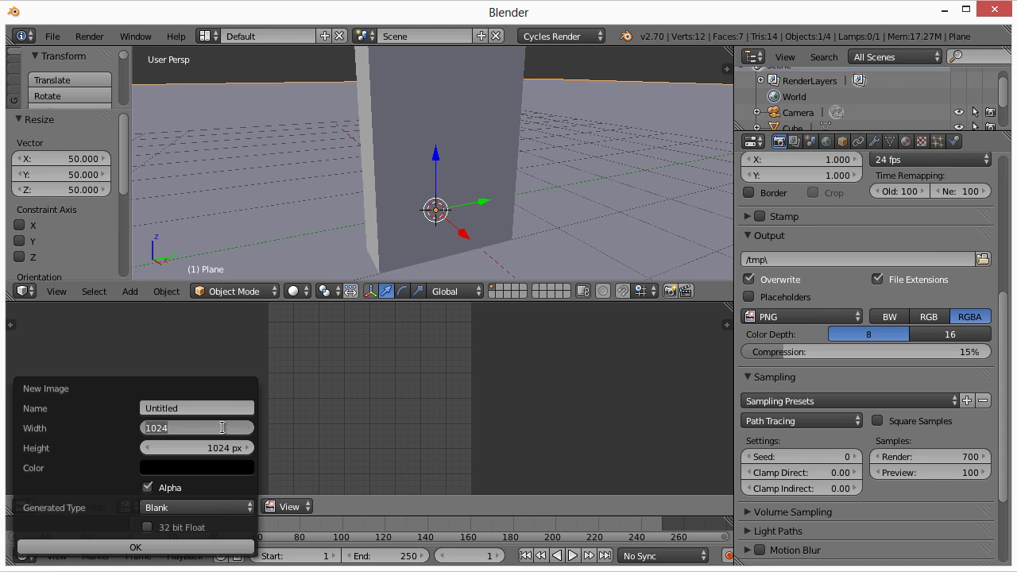
click(221, 428)
key(Return)
click(230, 443)
double_click(224, 449)
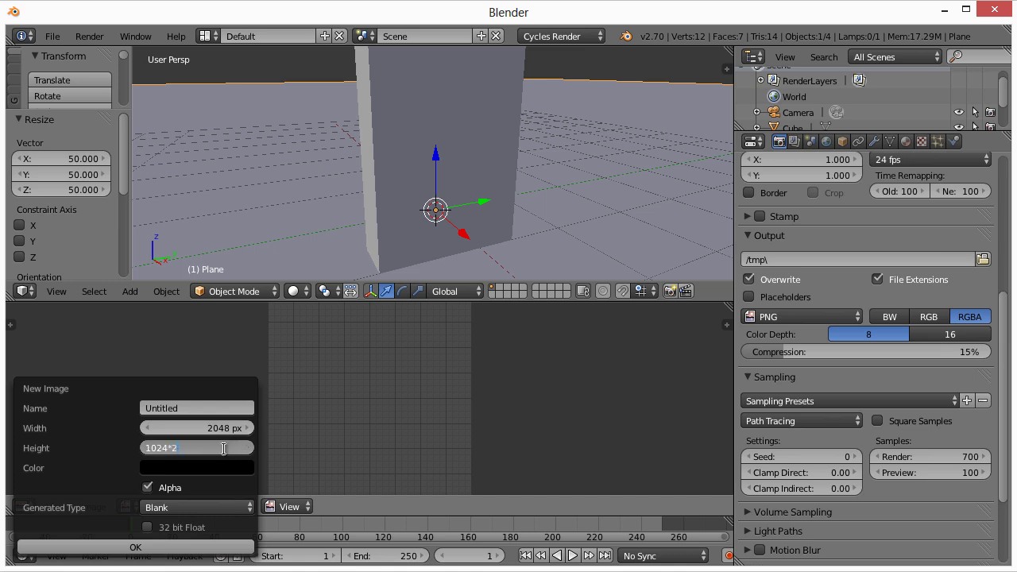
key(Return)
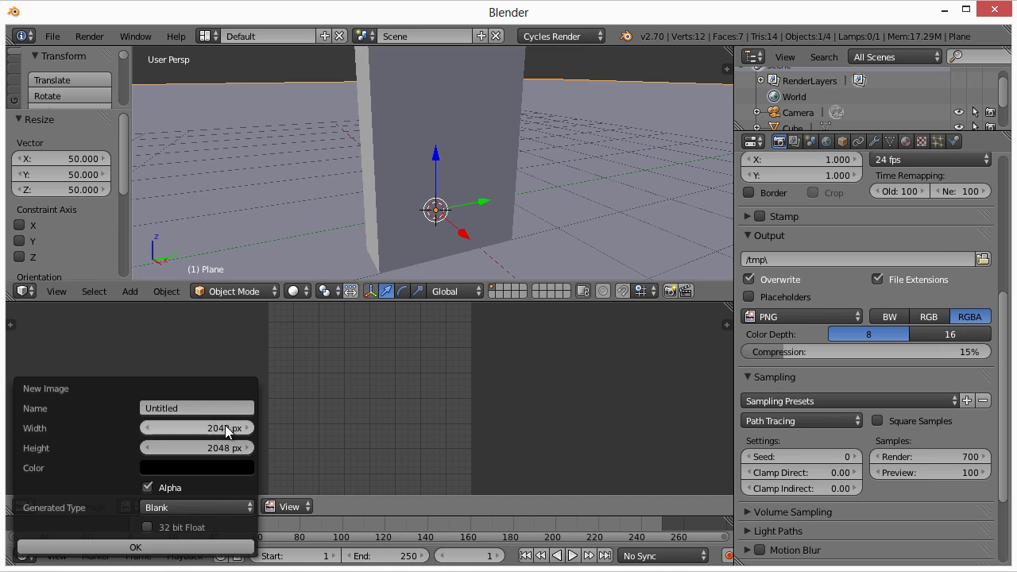
click(135, 547)
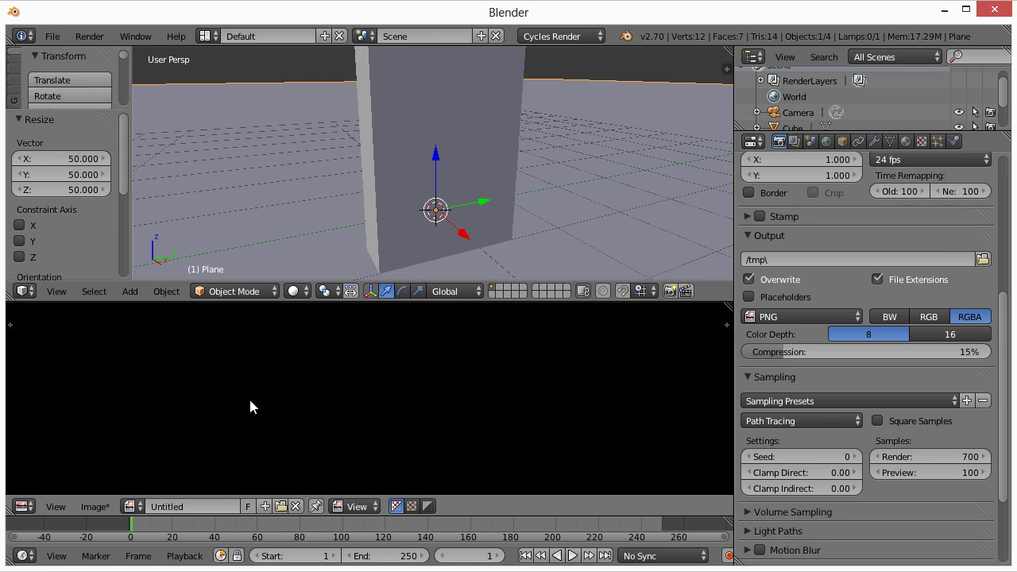
scroll(345, 389, down, 6)
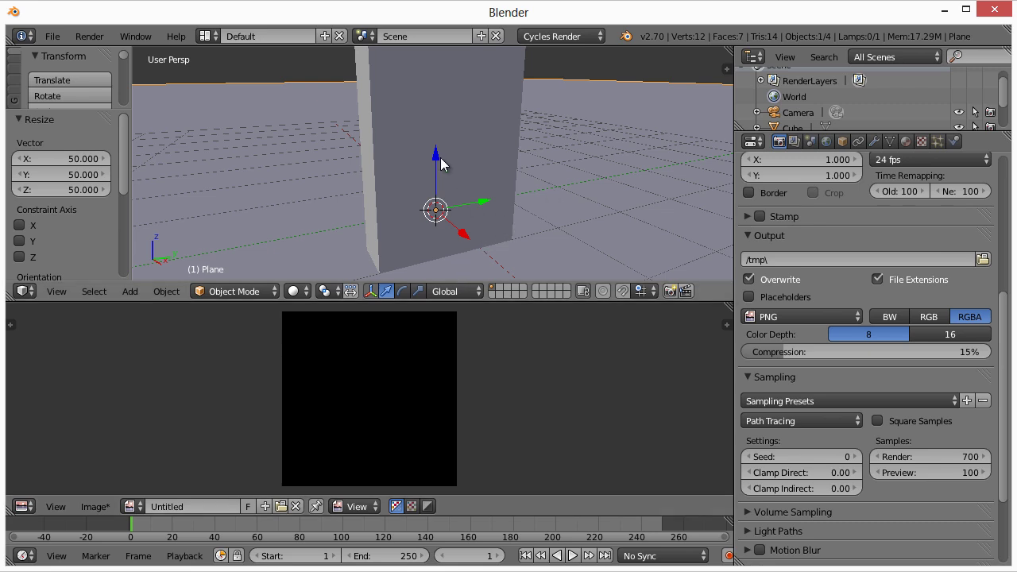
- Select the tall block, enter Edit Mode with all its geometry selected, and apply the standard Unwrap
right_click(411, 115)
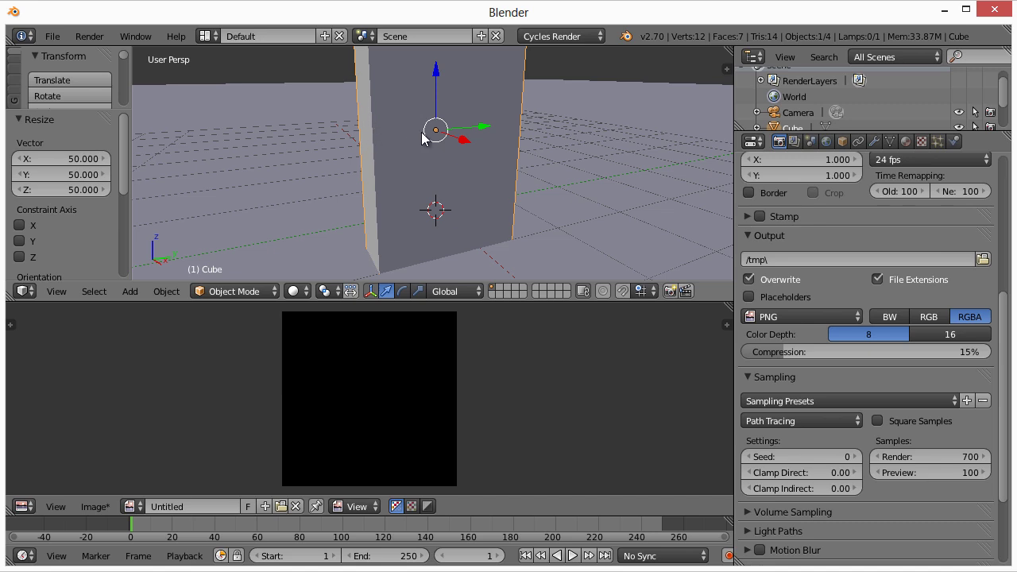
key(Tab)
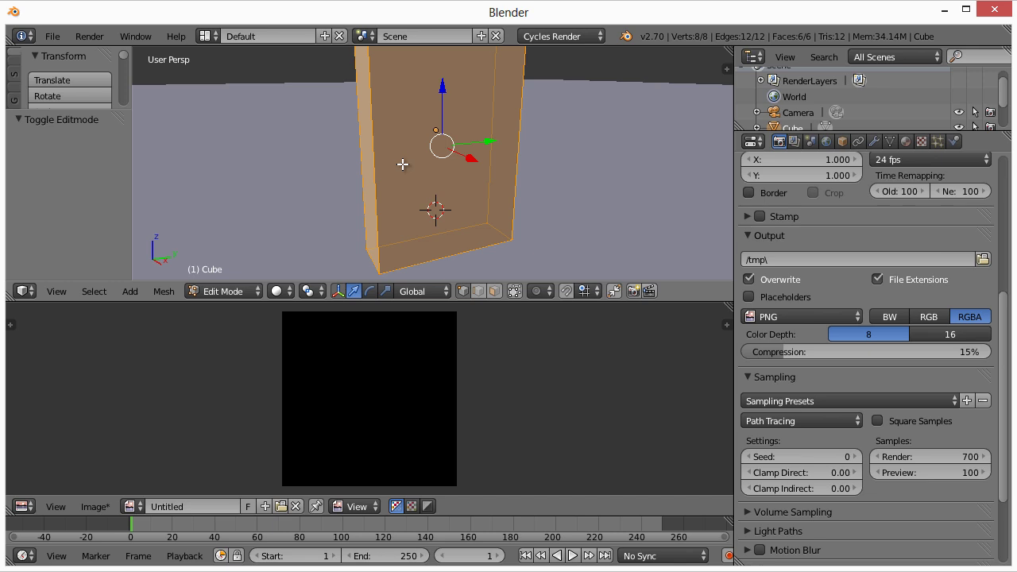
key(u)
key(a)
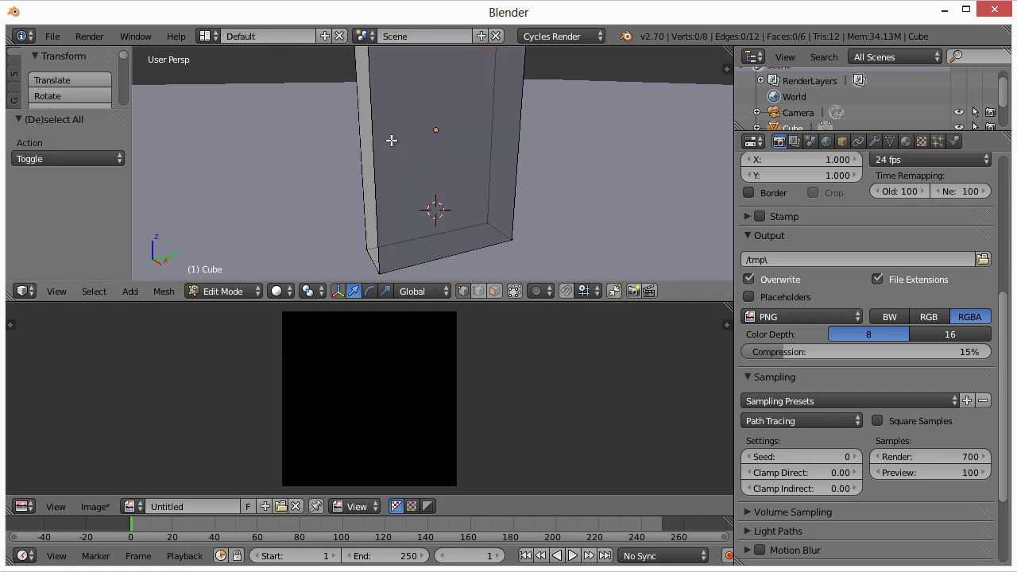
key(a)
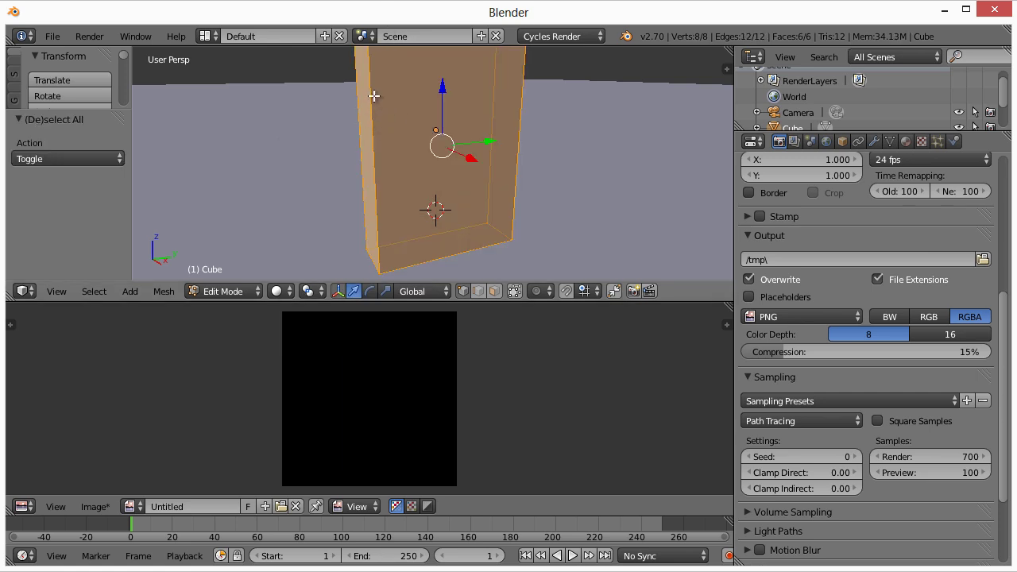
key(u)
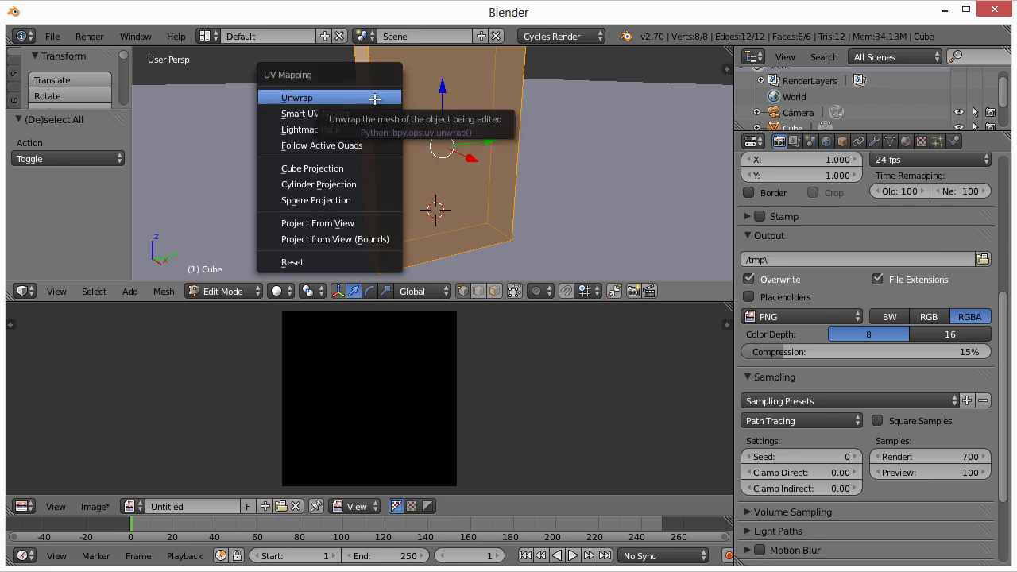
click(374, 98)
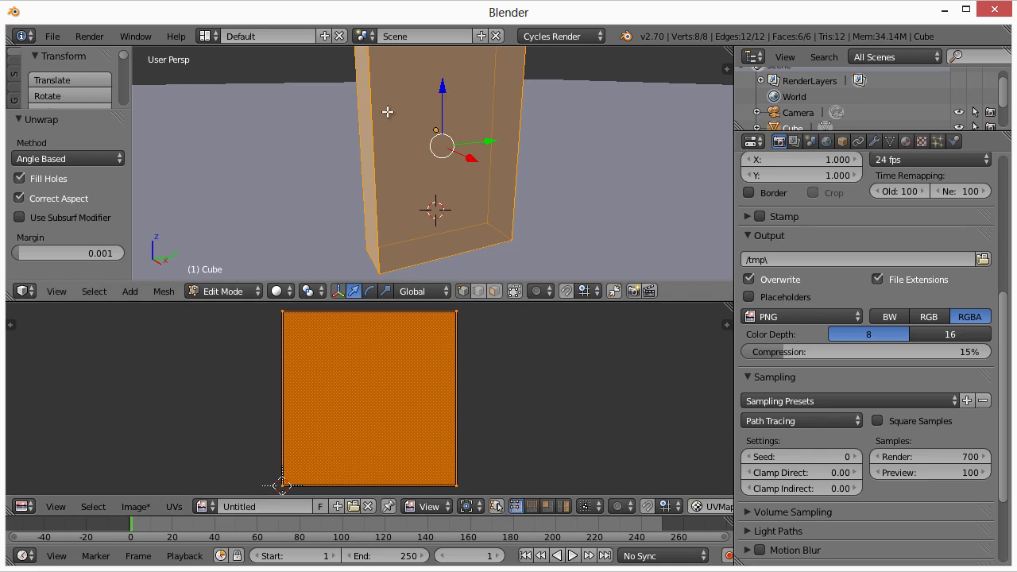
- Unwrap the block with Smart UV Project at an angle limit of 66 and zero island margin
key(u)
click(352, 159)
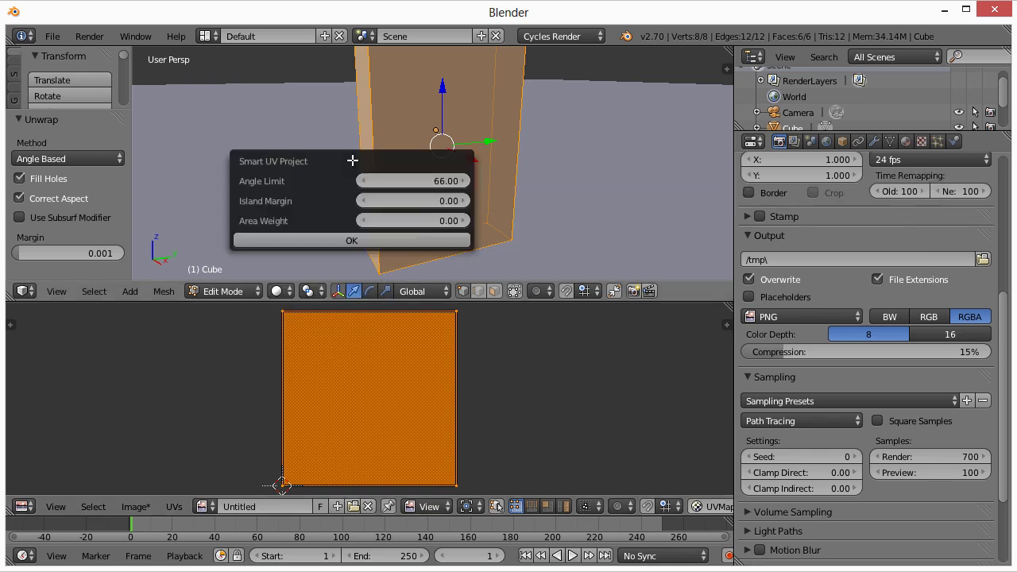
click(351, 240)
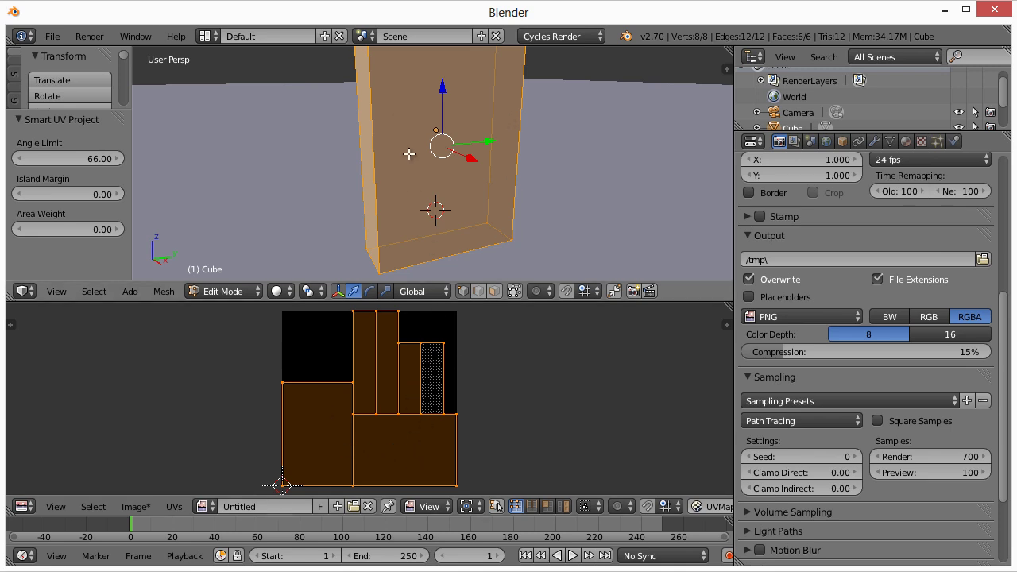
- Try unwrapping the whole block with Cube Projection, Cylinder Projection and Sphere Projection in turn
key(u)
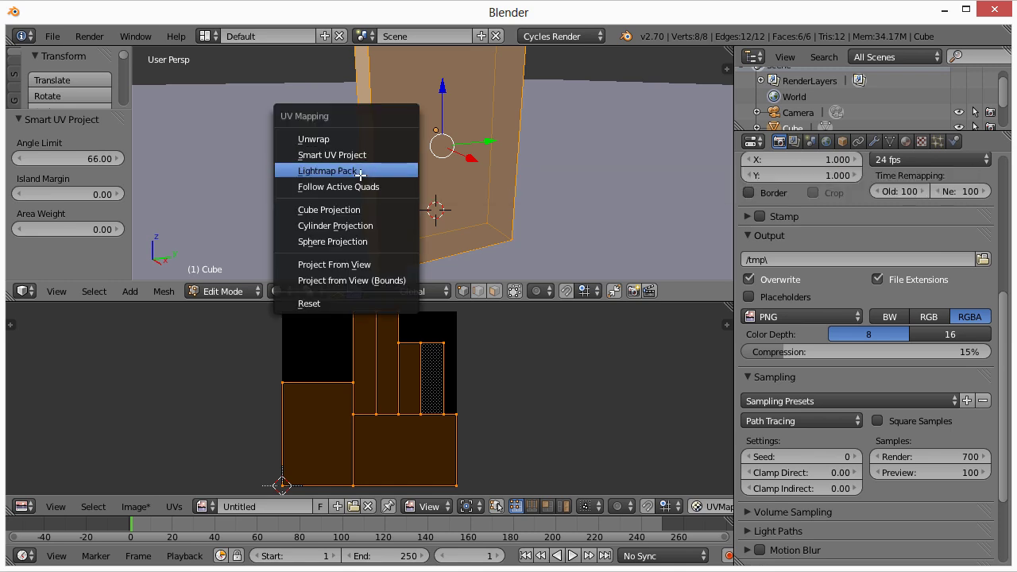
click(355, 209)
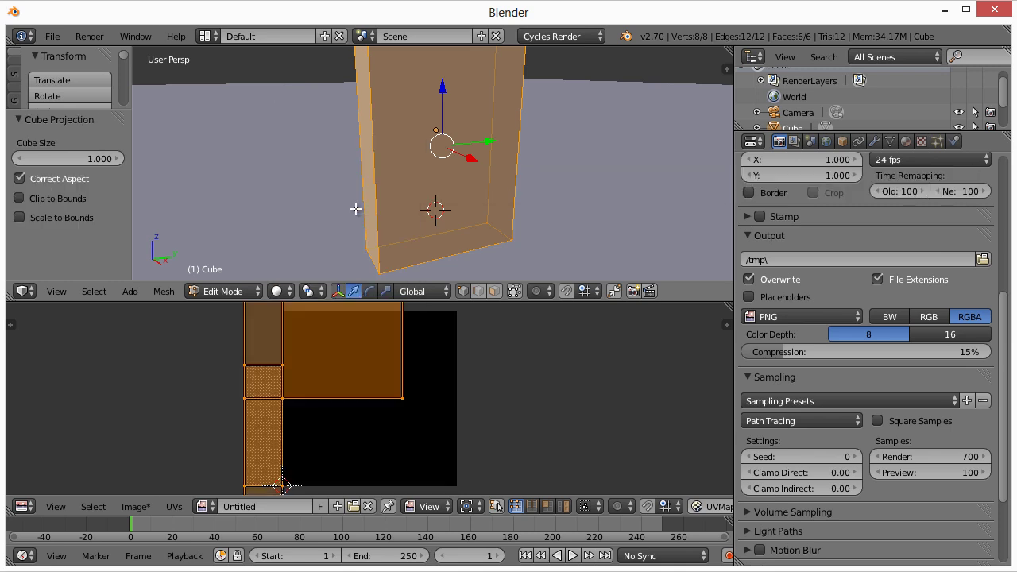
key(u)
click(309, 212)
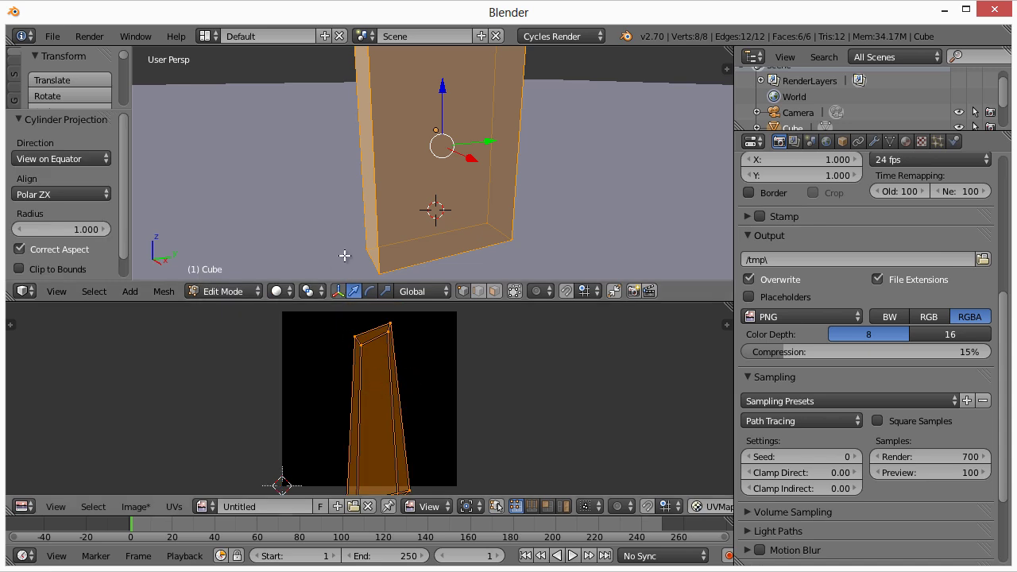
key(u)
click(325, 209)
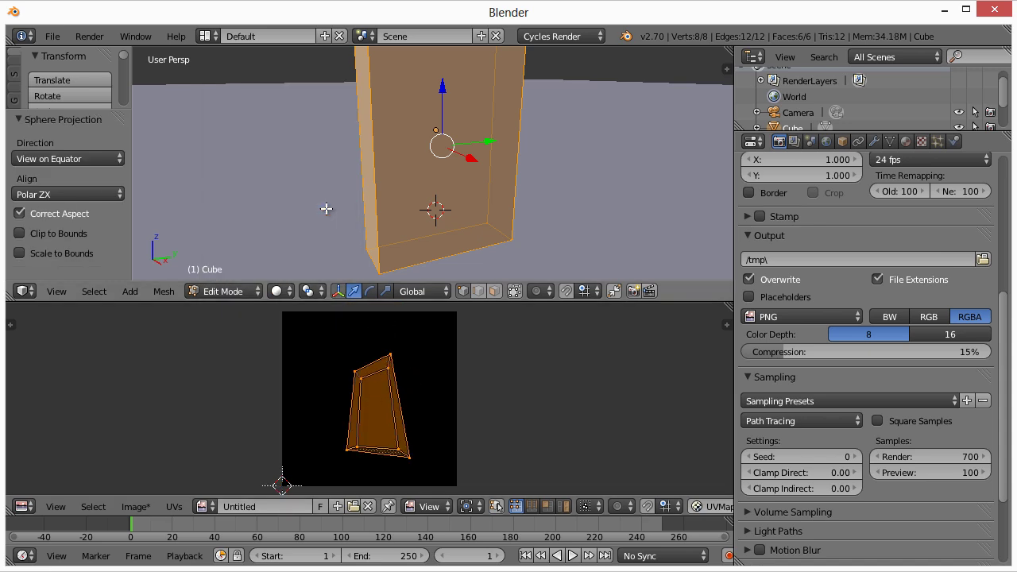
- Unwrap the whole block using Project From View in the current perspective view
key(u)
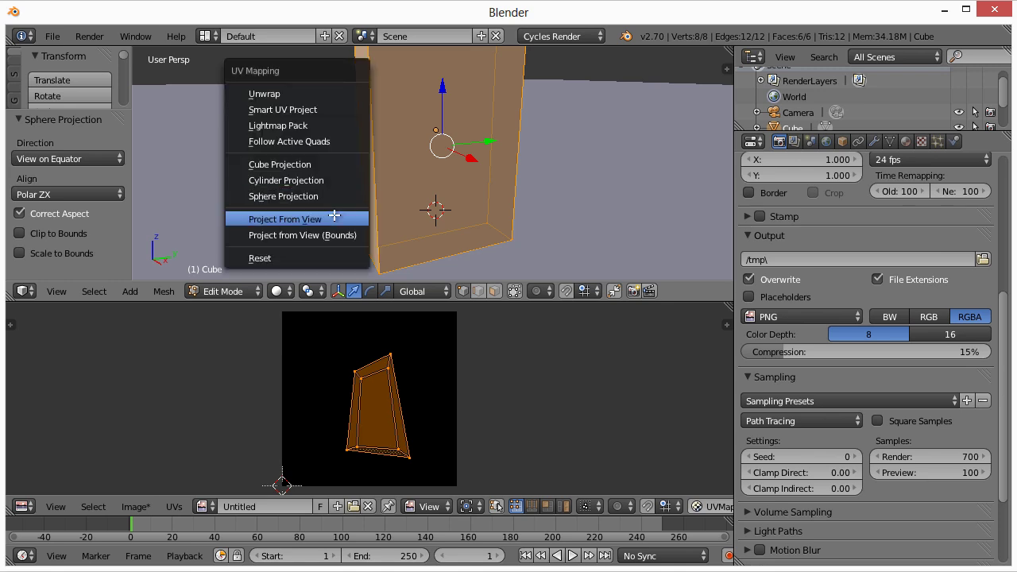
click(334, 215)
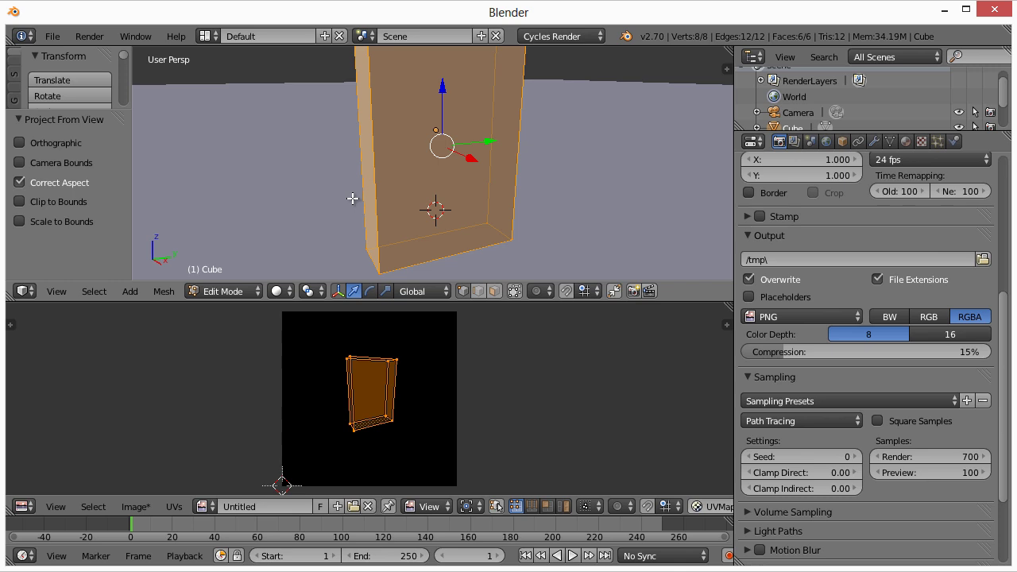
key(u)
- Enlarge the 3D view area and show the block in the orthographic left view
drag(449, 300, 449, 367)
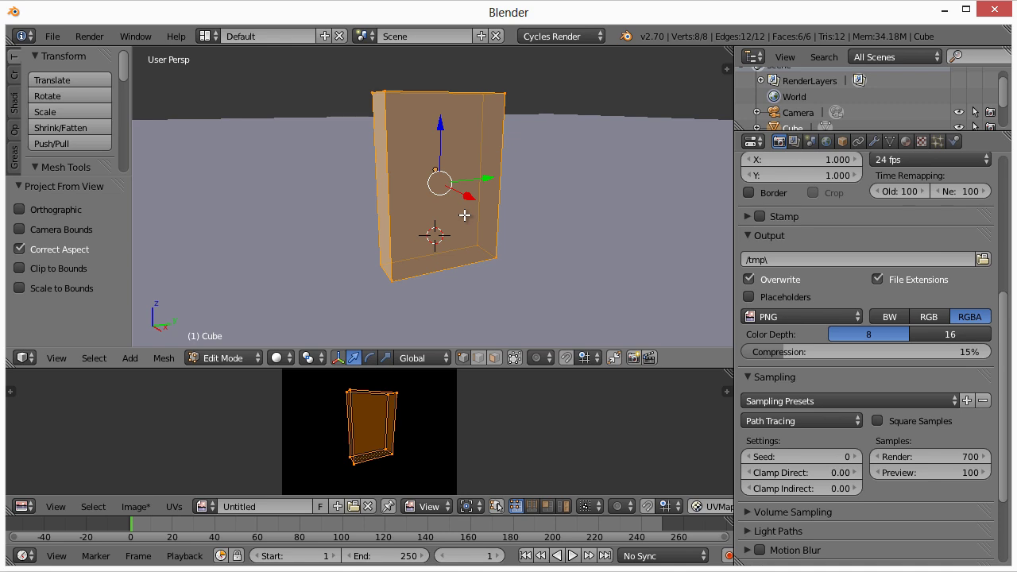
key(KP_5)
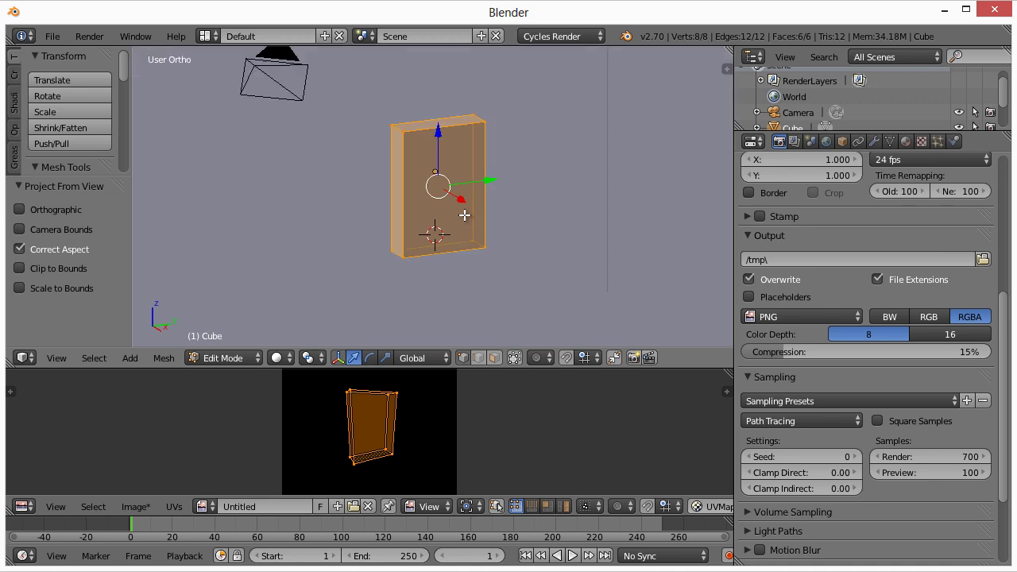
key(KP_1)
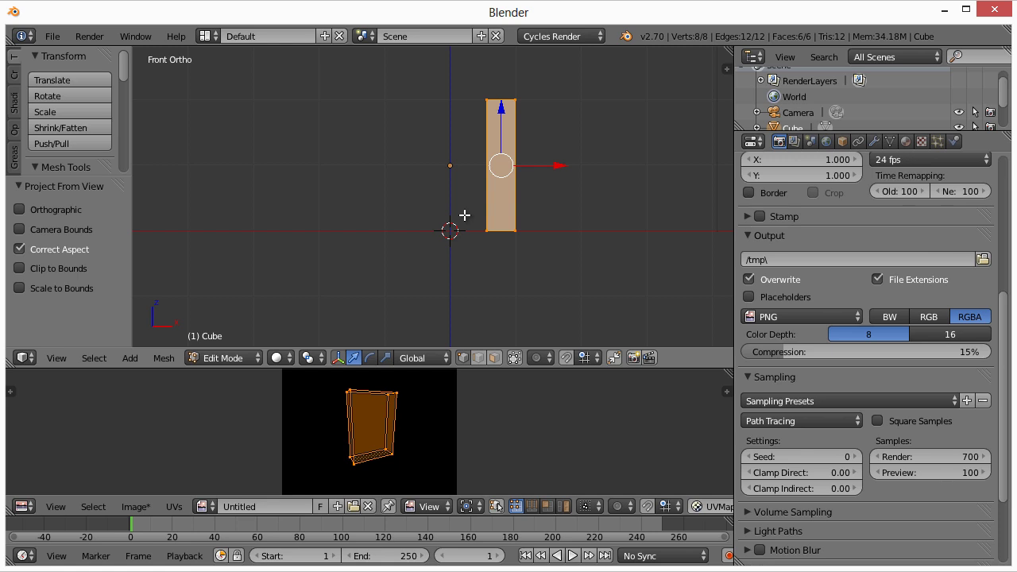
key(ctrl+KP_3)
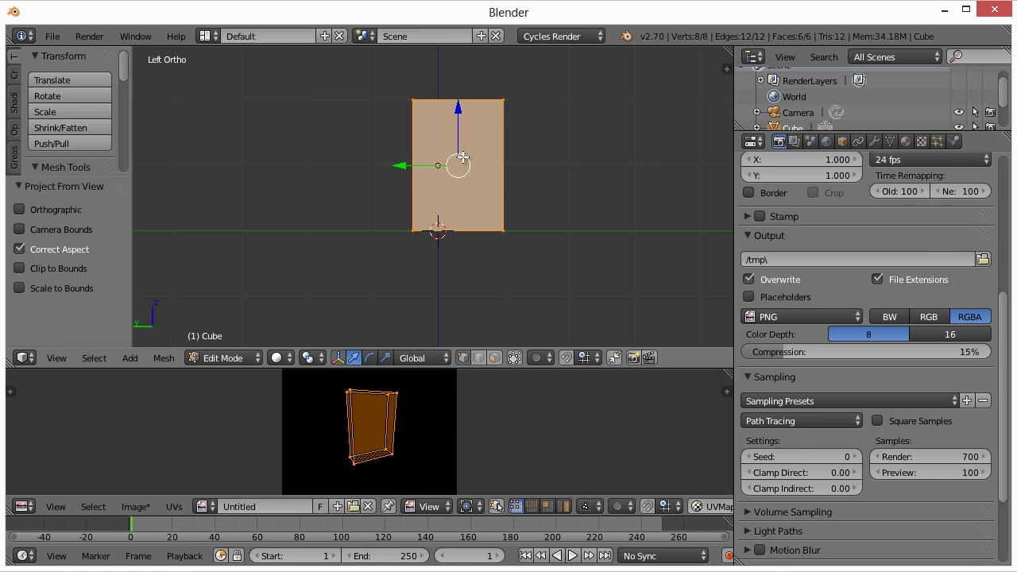
scroll(462, 157, up, 1)
shift+middle_drag(462, 157, 457, 177)
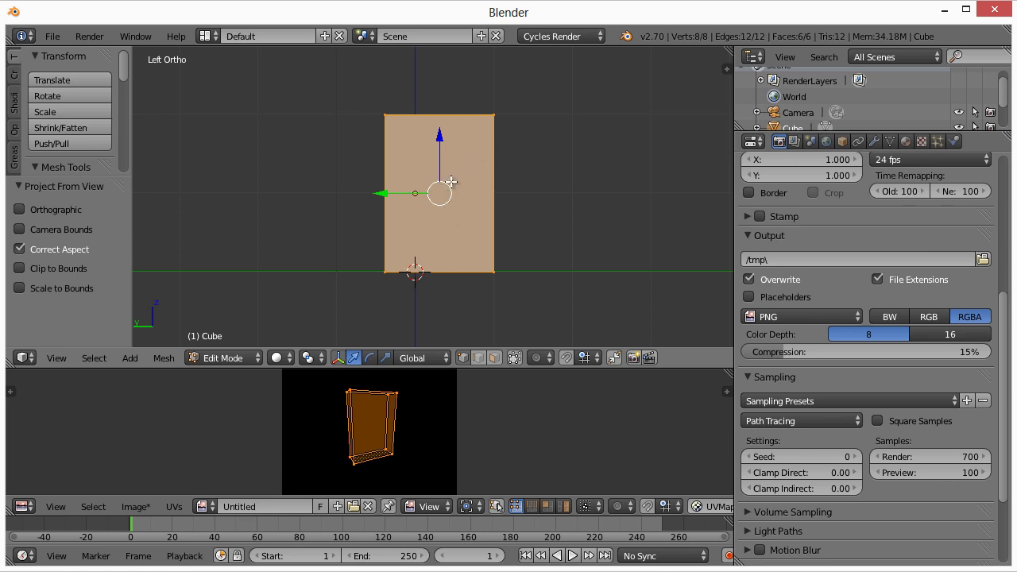
- Deselect all geometry and try selecting single vertices and edges of the block in their selection modes
click(494, 358)
key(a)
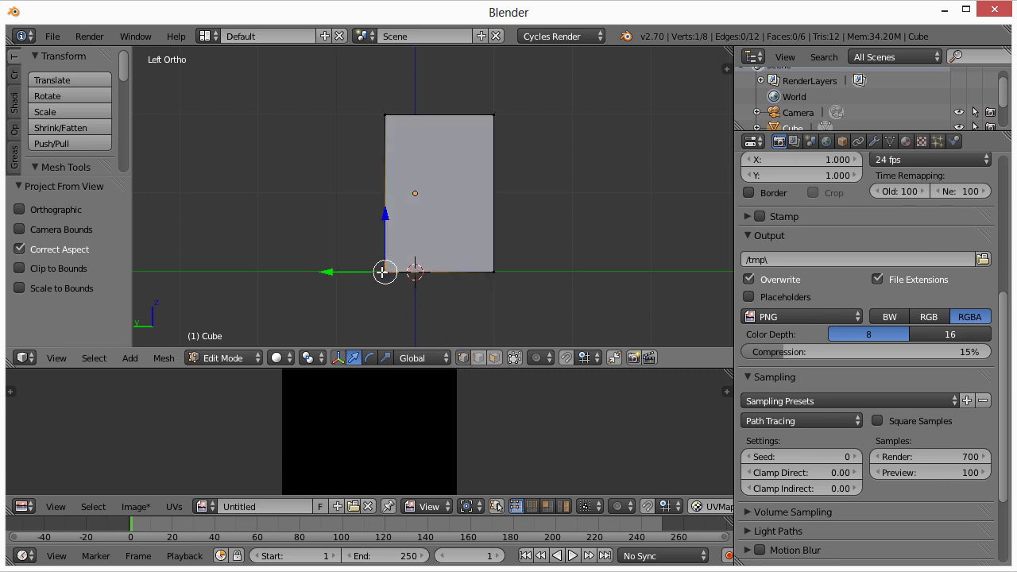
right_click(492, 272)
click(479, 359)
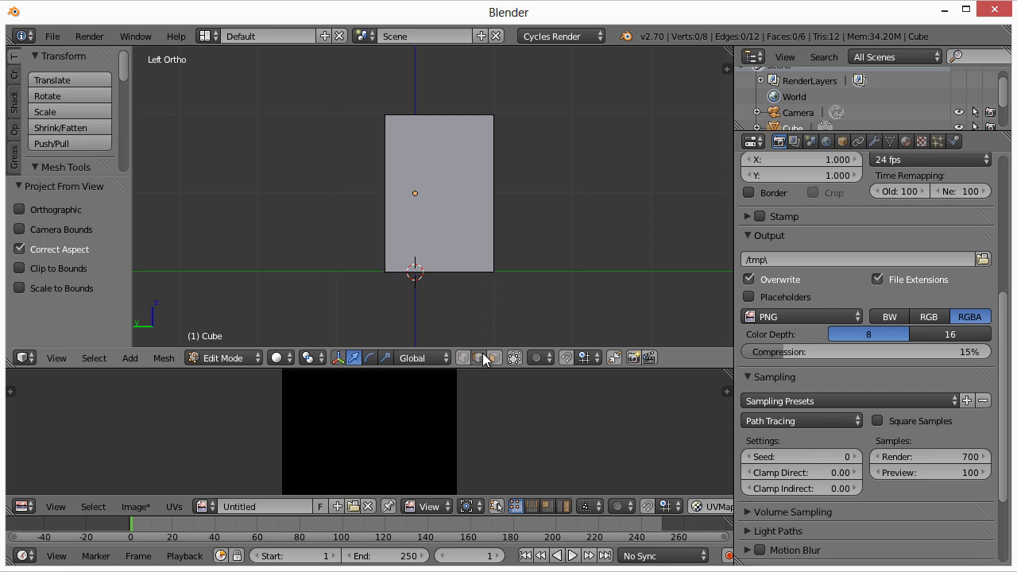
right_click(494, 193)
right_click(386, 163)
- In face select mode, unwrap the left-view face with Project From View and move its UV island about -0.396 in X, near the image's left edge
click(494, 358)
click(479, 359)
click(493, 360)
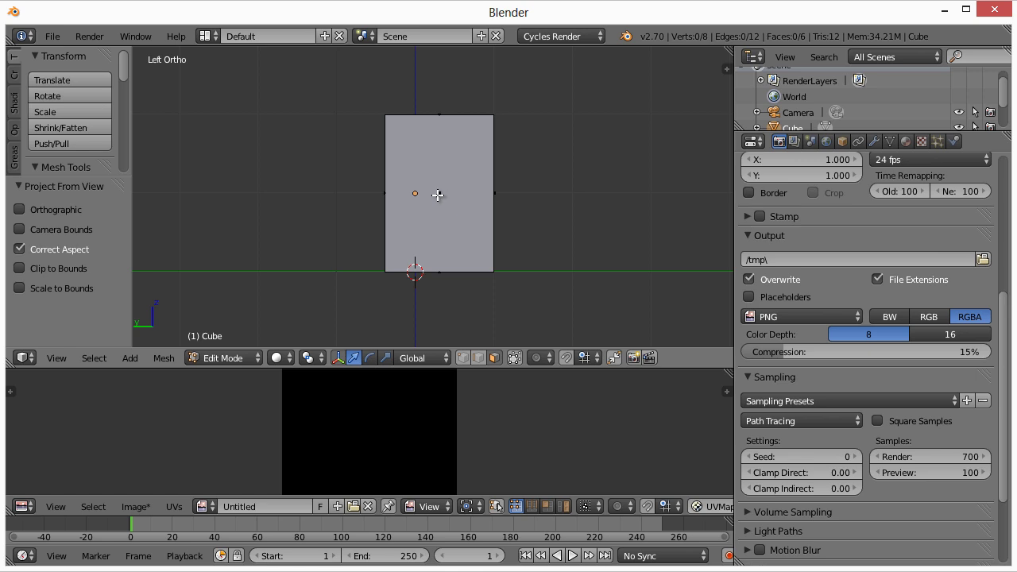
right_click(459, 227)
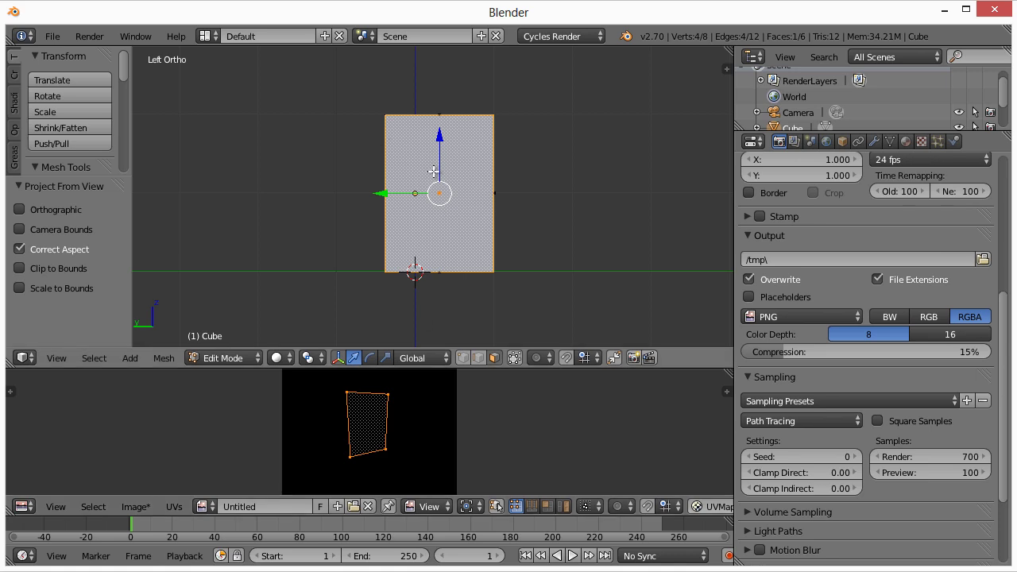
key(u)
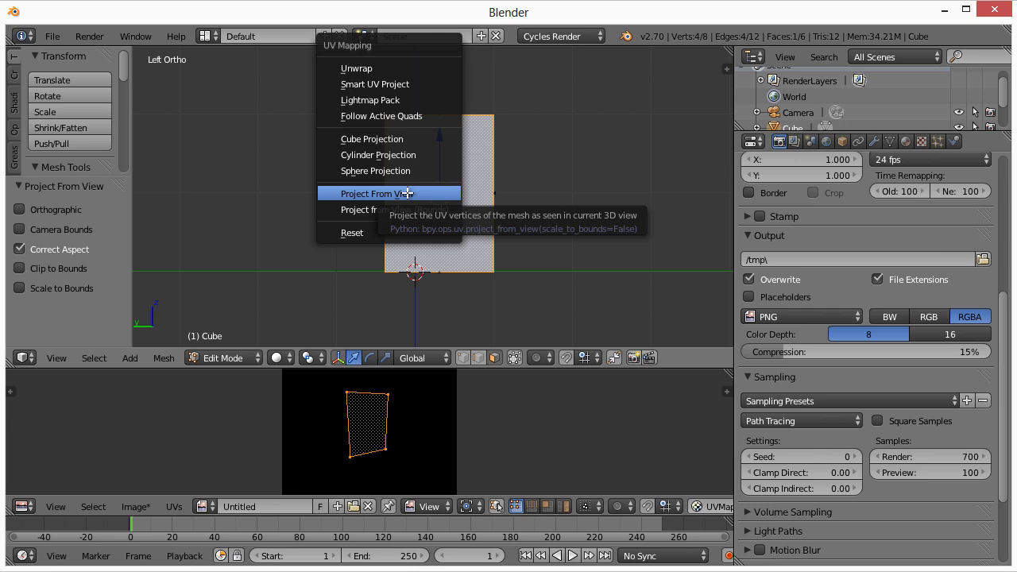
click(407, 193)
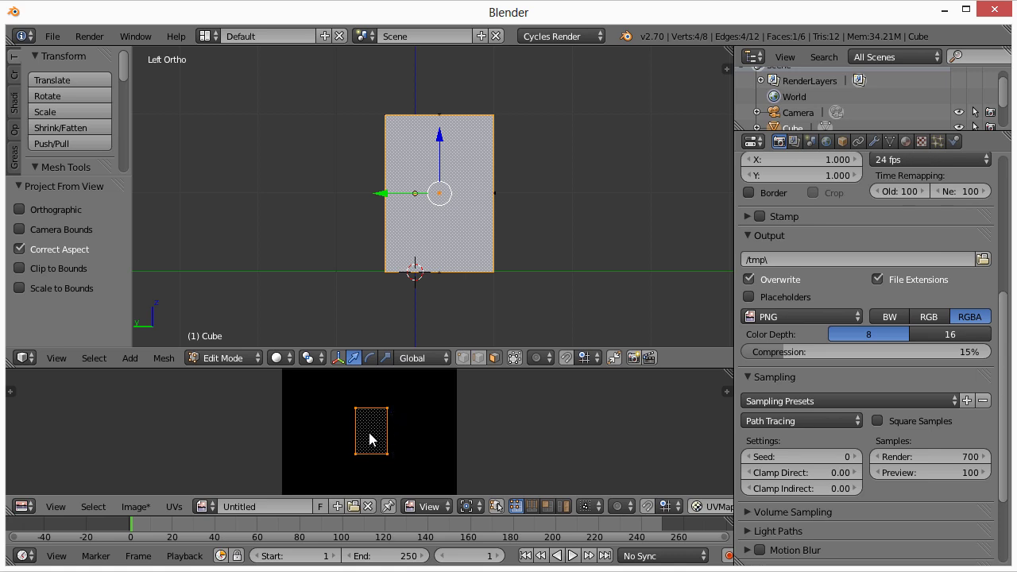
key(g)
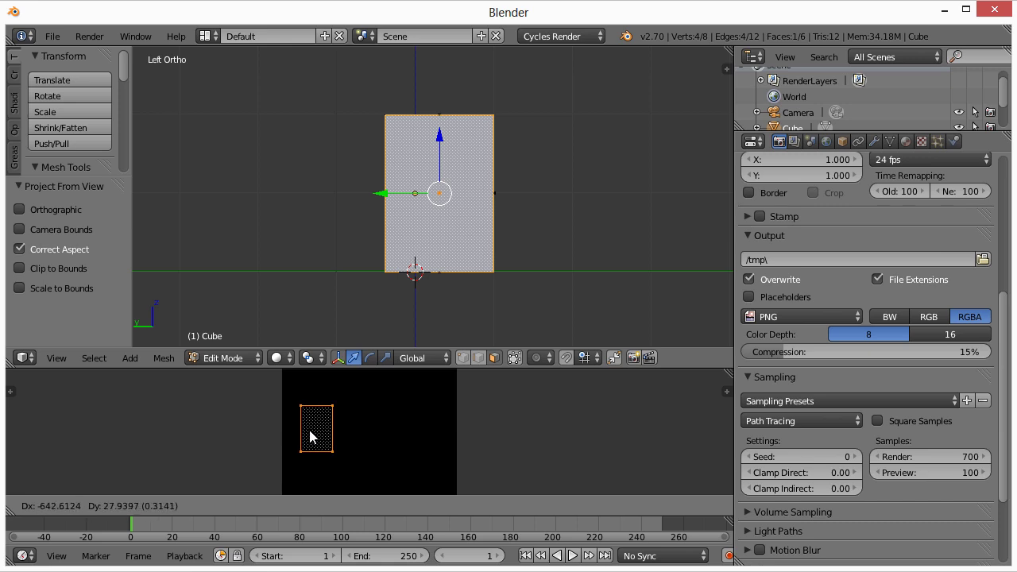
click(301, 436)
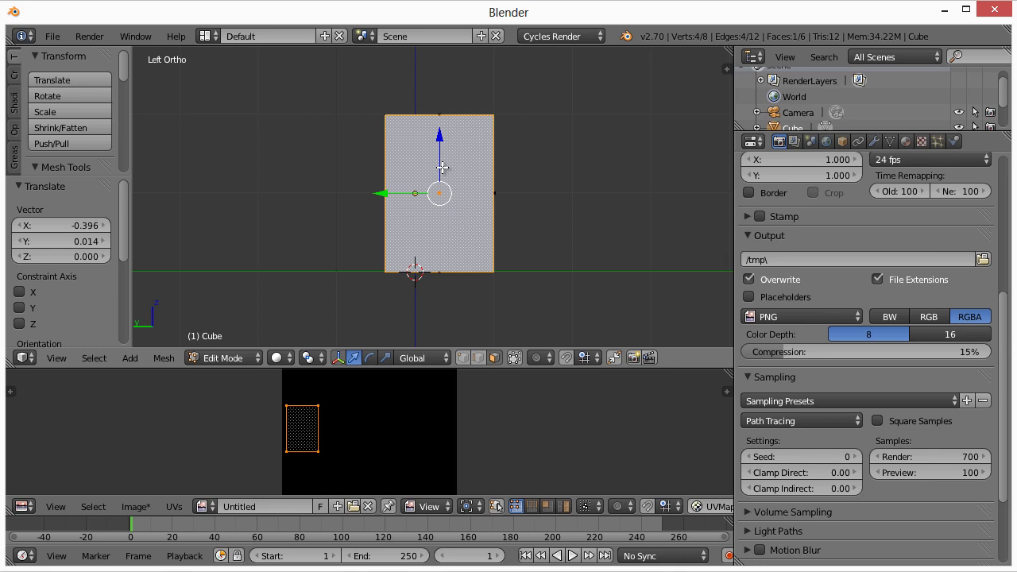
- Unwrap the right-view face with Project From View and move its UV island about -0.136 in X
key(KP_3)
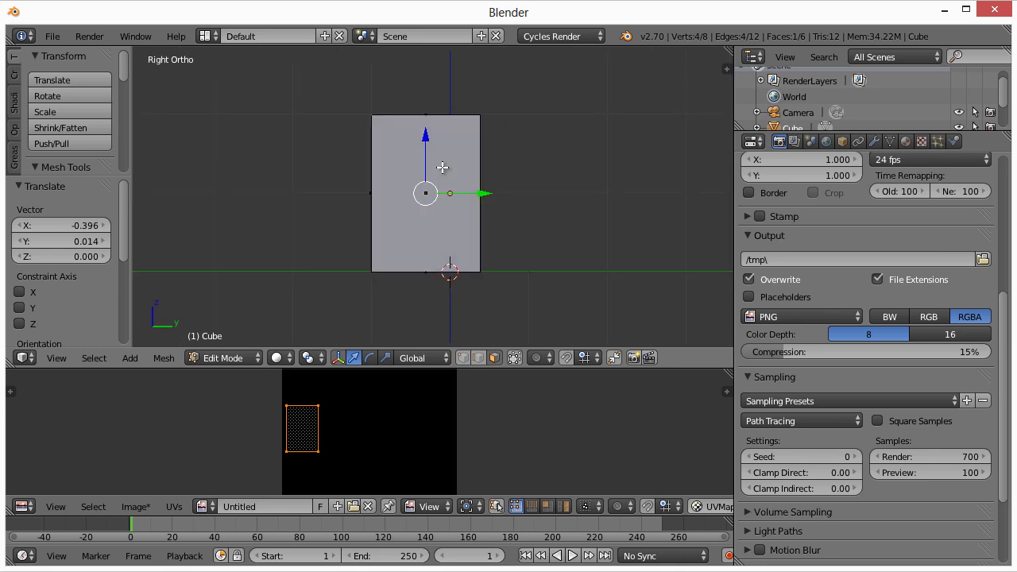
right_click(426, 194)
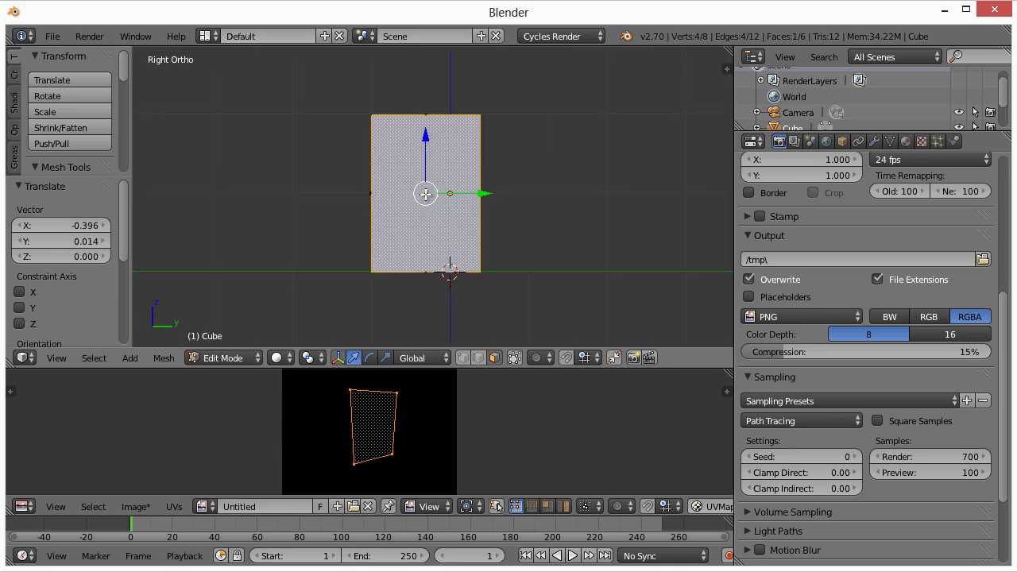
key(u)
click(409, 197)
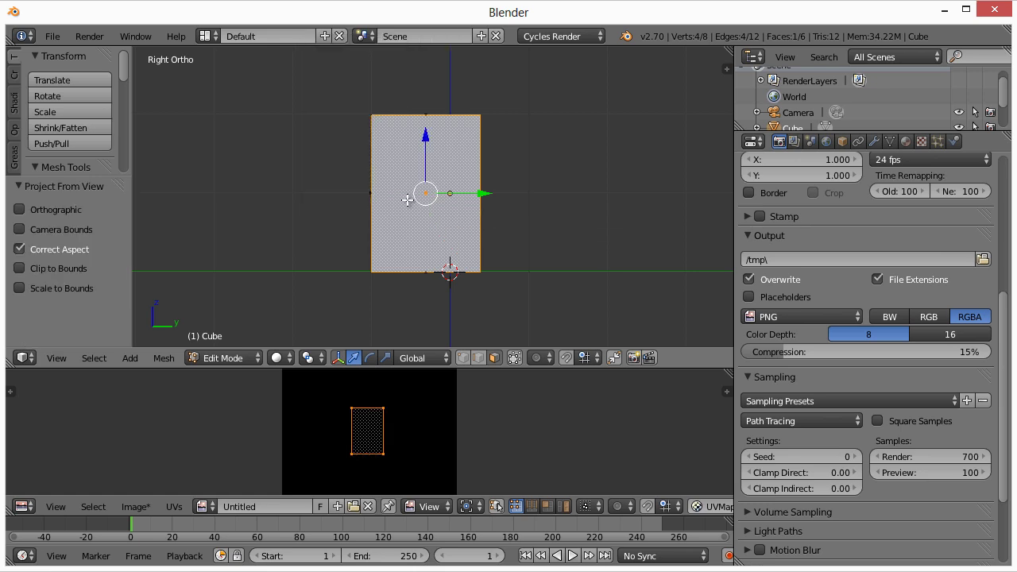
key(g)
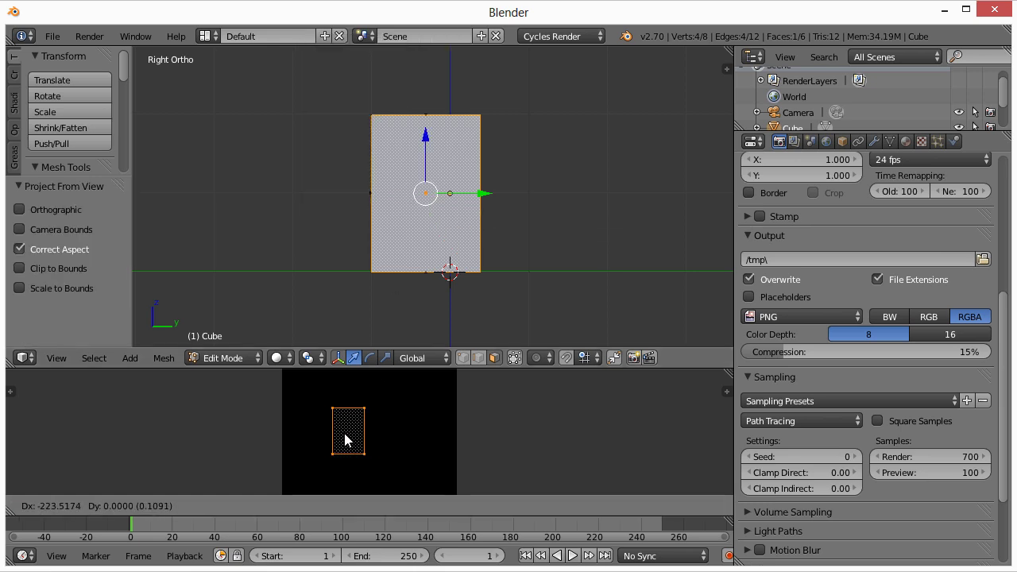
click(342, 437)
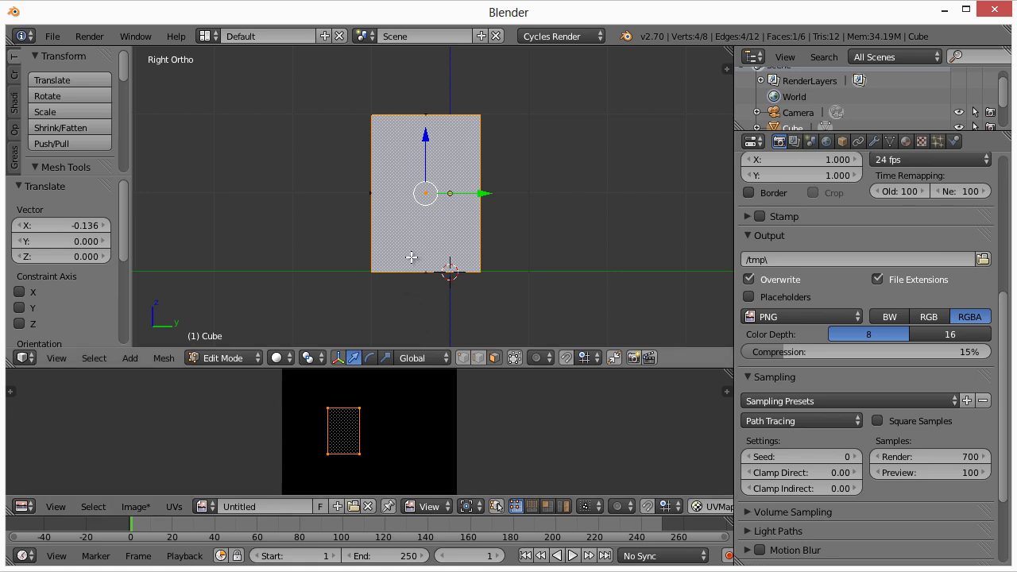
- Unwrap the narrow front-view face with Project From View and move its UV island about 0.141 in X
key(ctrl+KP_1)
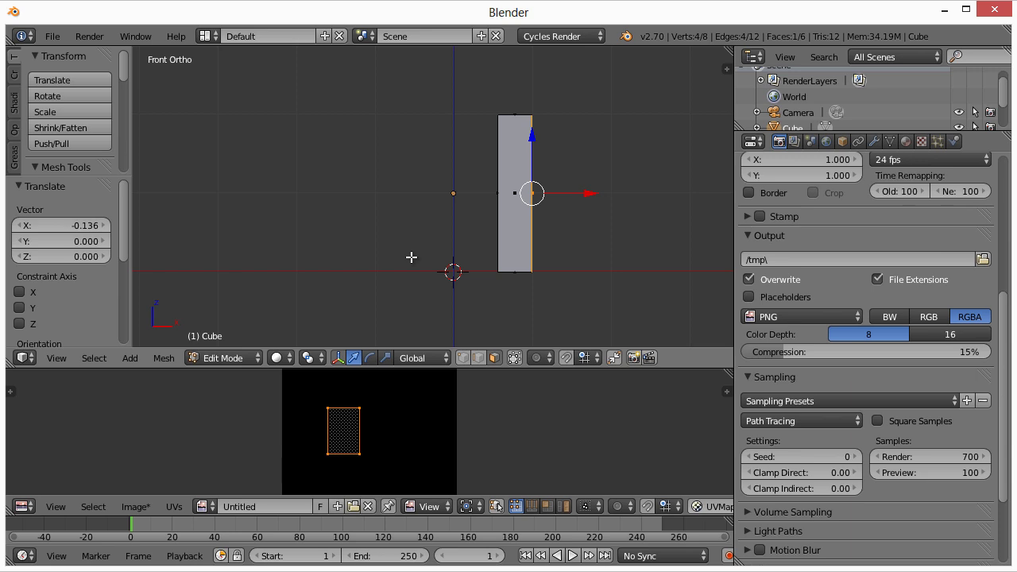
right_click(515, 195)
right_click(516, 195)
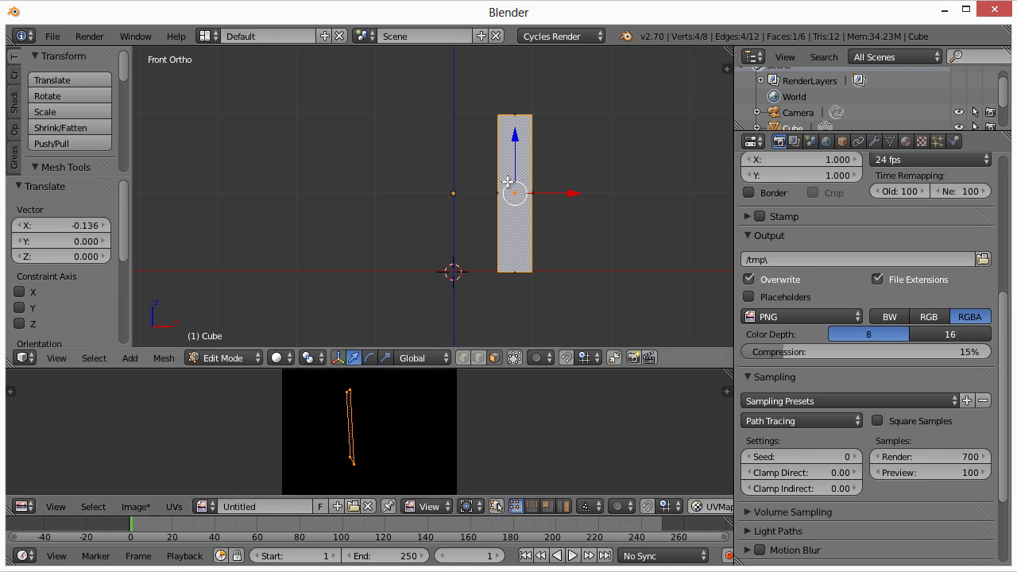
key(u)
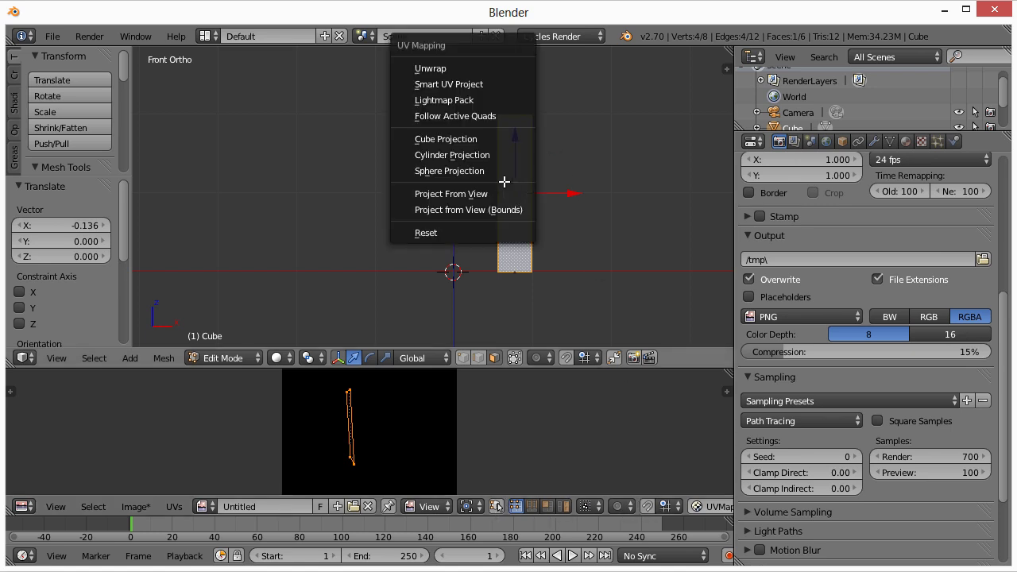
click(462, 193)
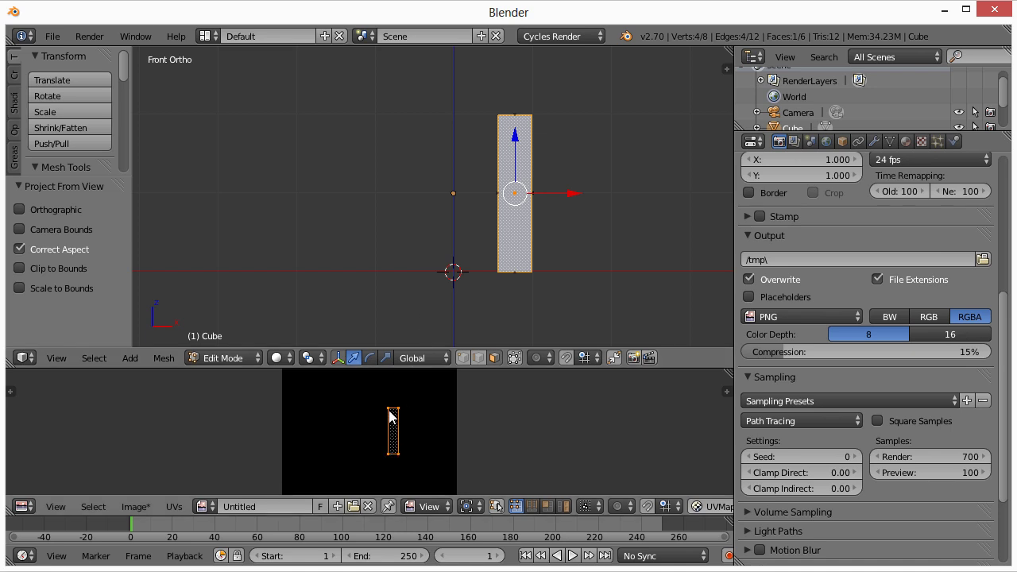
key(g)
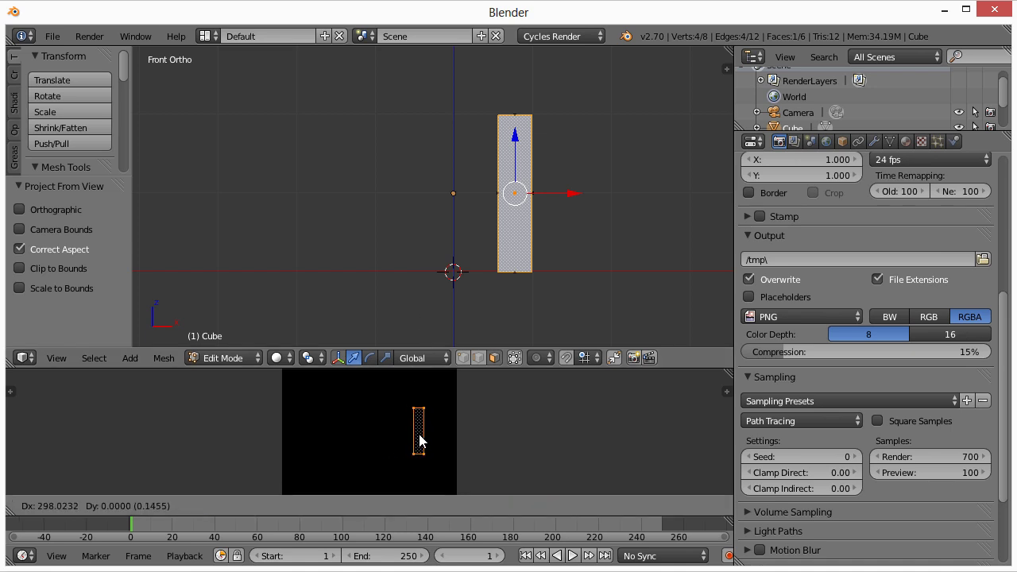
click(419, 437)
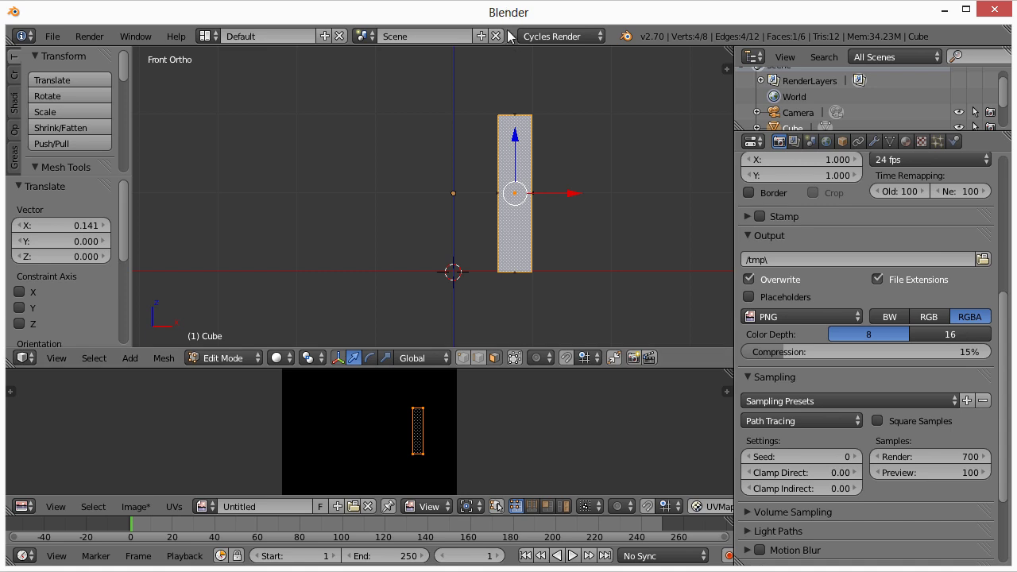
- Unwrap the narrow back-view face with Project From View and move its UV island about 0.578 in X, near the image's right edge
key(ctrl+KP_1)
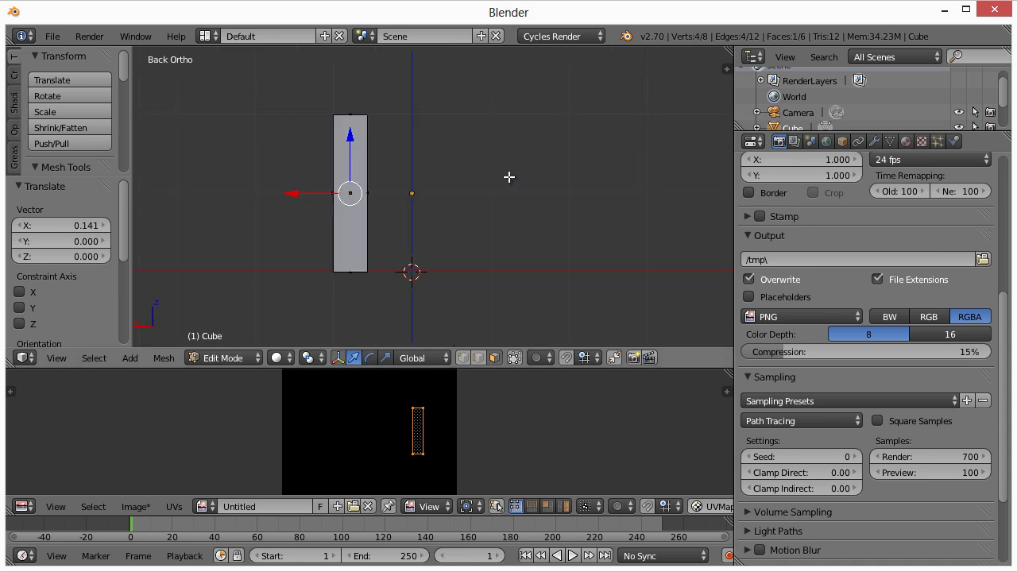
right_click(349, 192)
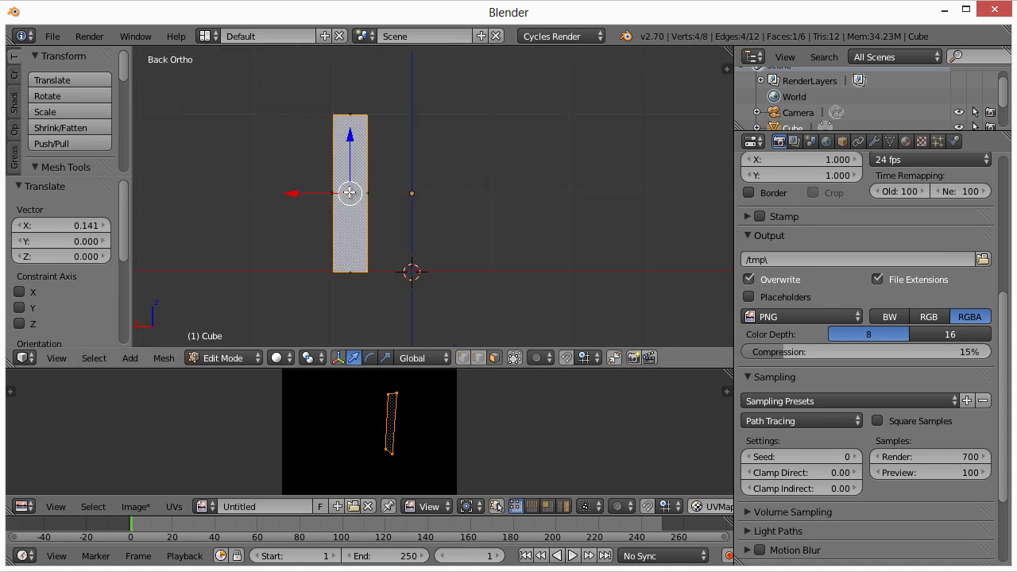
key(u)
click(348, 197)
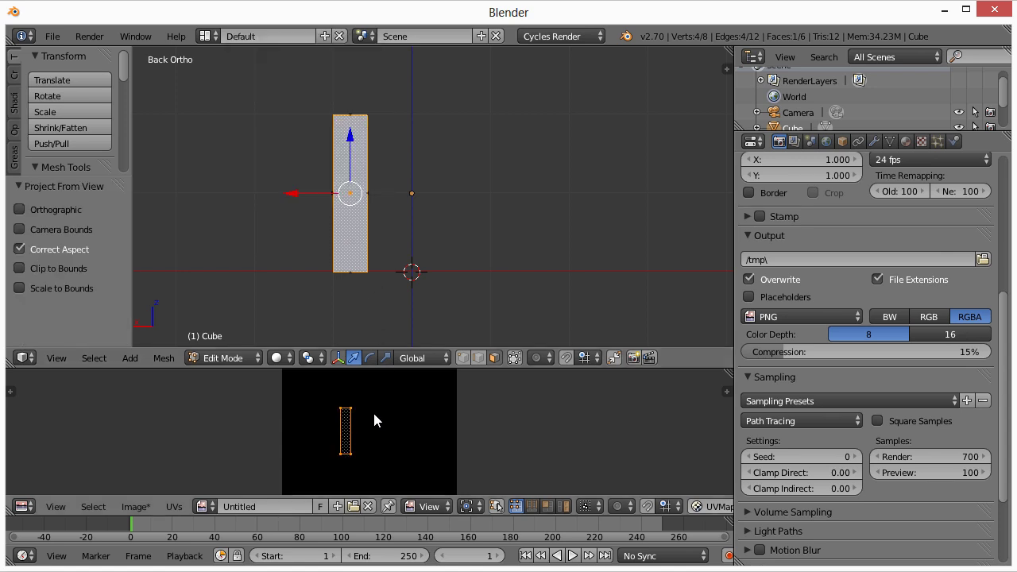
key(g)
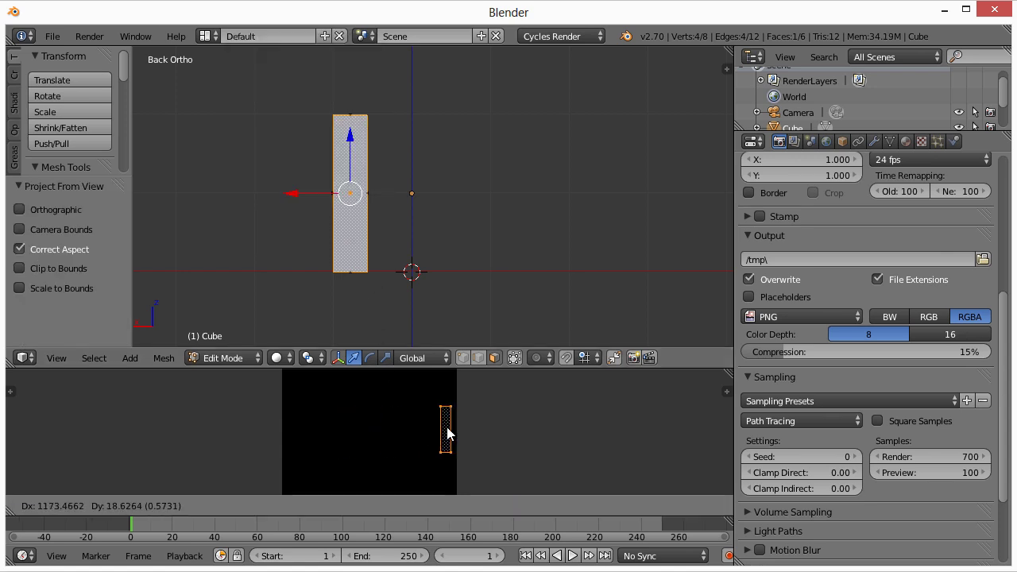
click(448, 433)
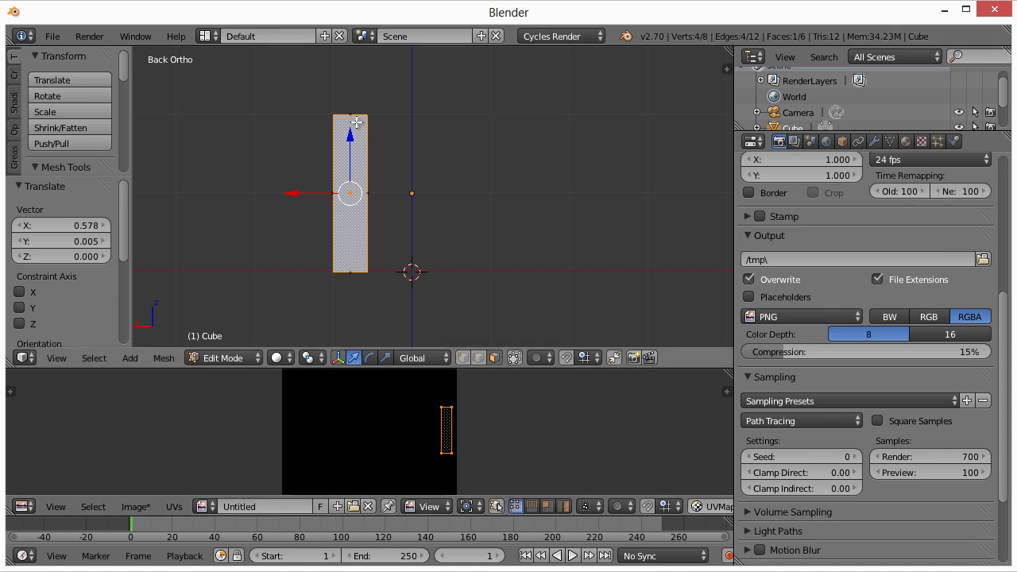
- Unwrap the block's top face with Project From View and move its UV island about -0.114 in X and 0.268 in Y
key(KP_7)
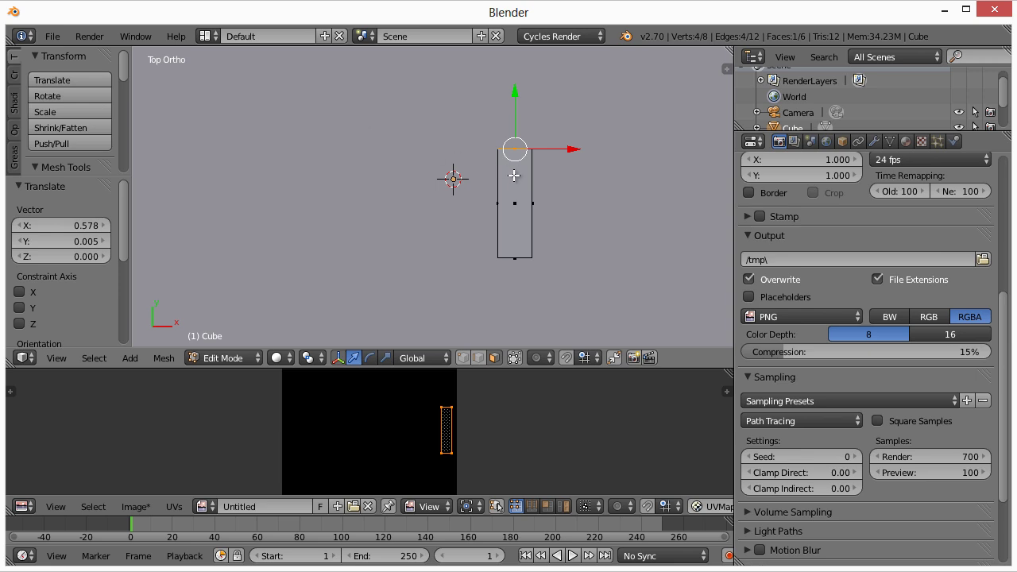
right_click(515, 204)
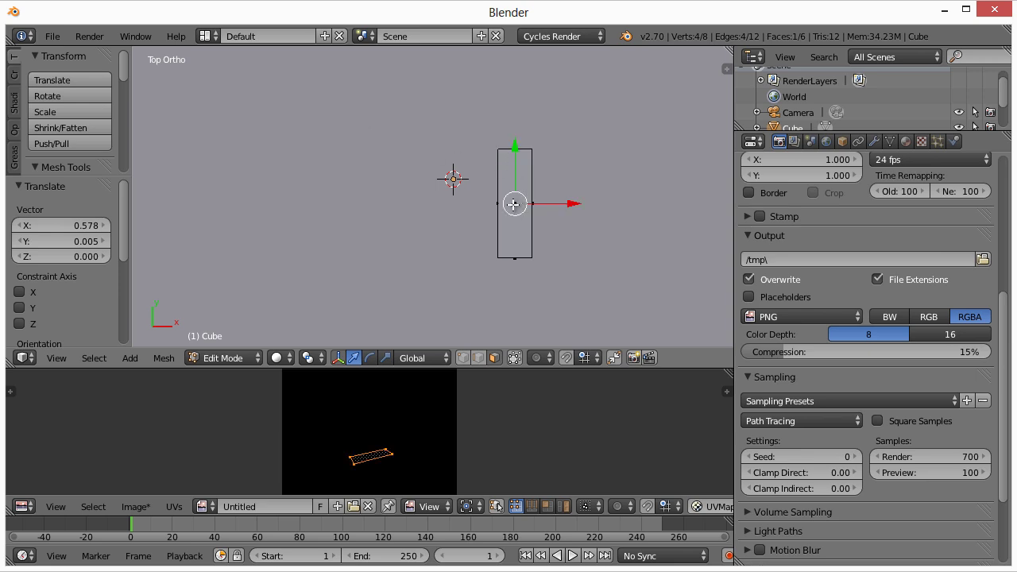
right_click(515, 203)
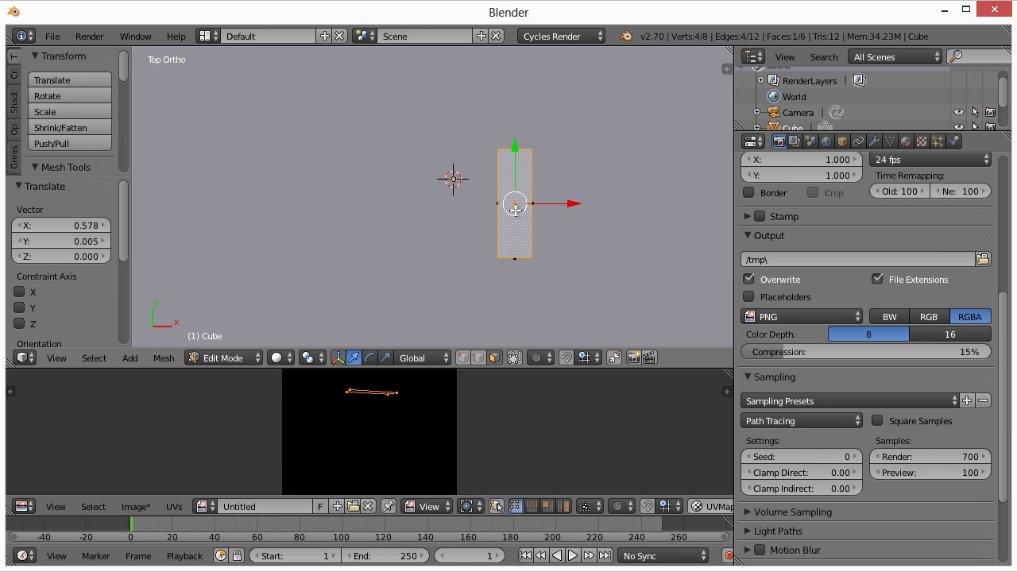
key(u)
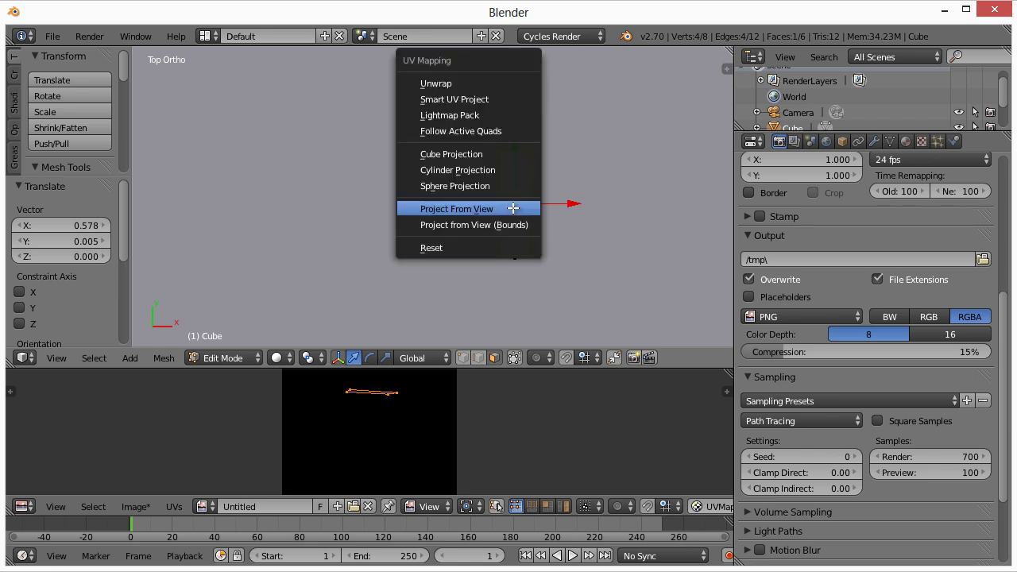
click(513, 206)
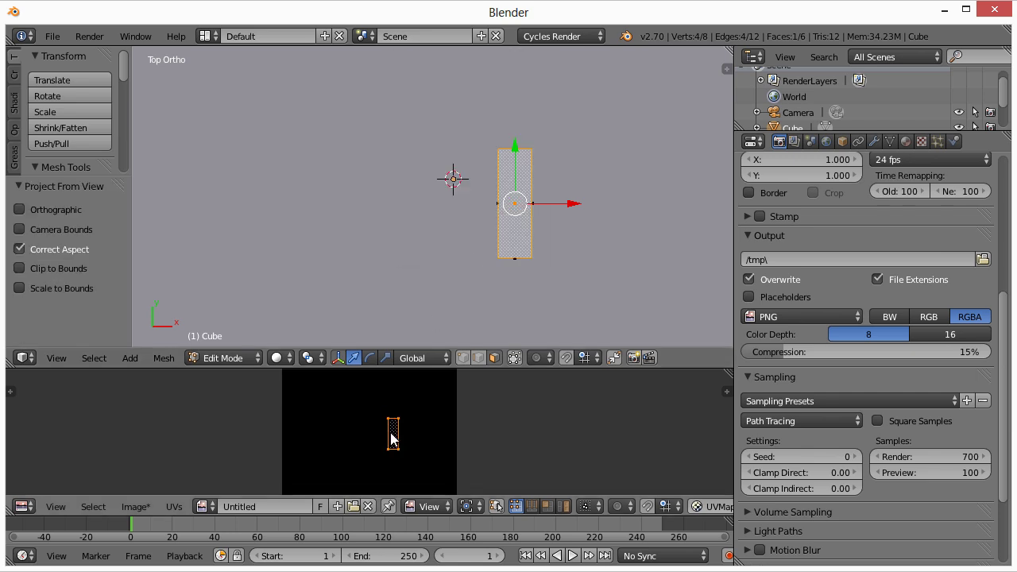
key(g)
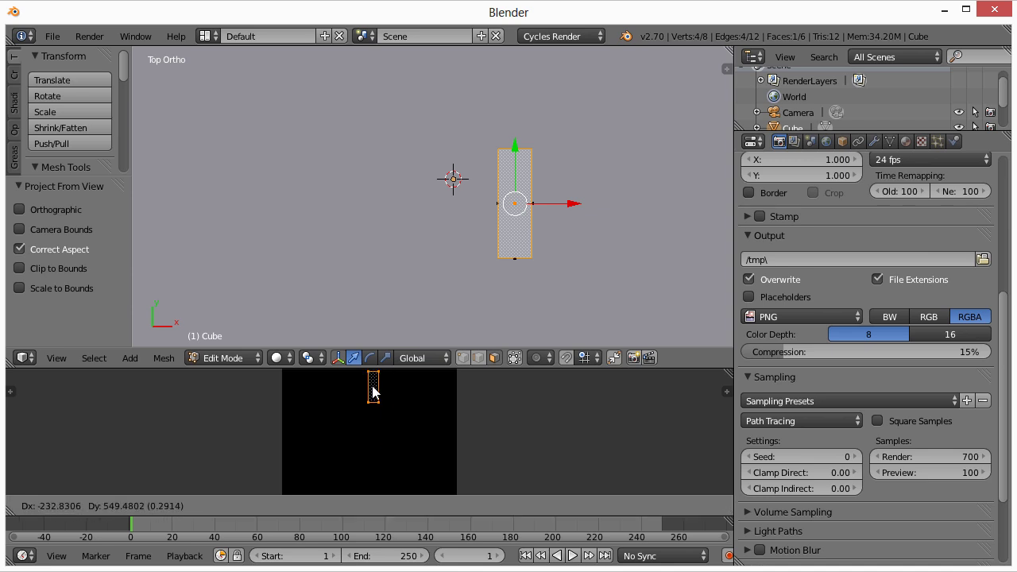
click(370, 388)
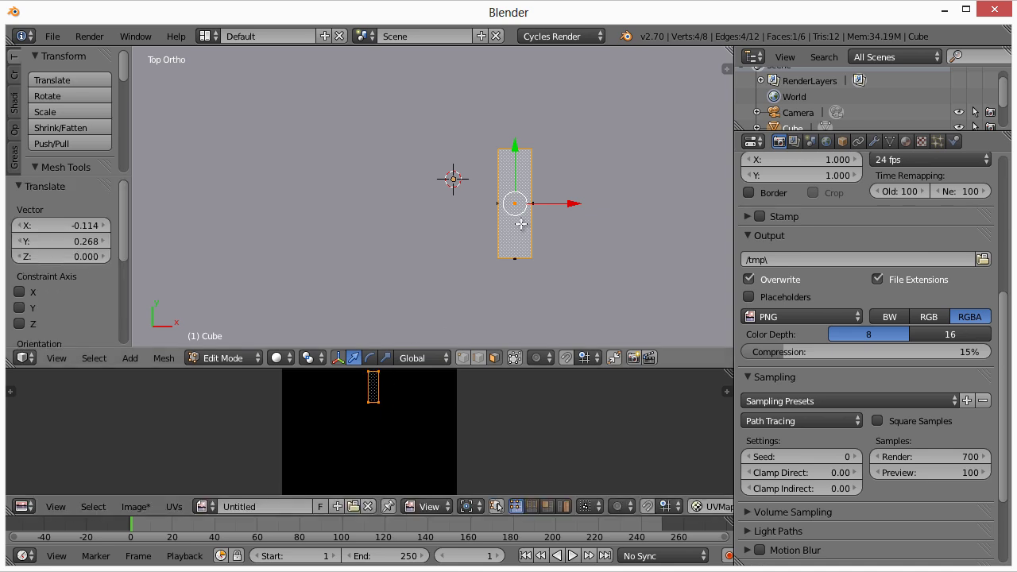
- Unwrap the block's bottom face with Project From View and move its UV island about 0.045 in X and 0.255 in Y
key(ctrl+KP_7)
key(u)
click(512, 189)
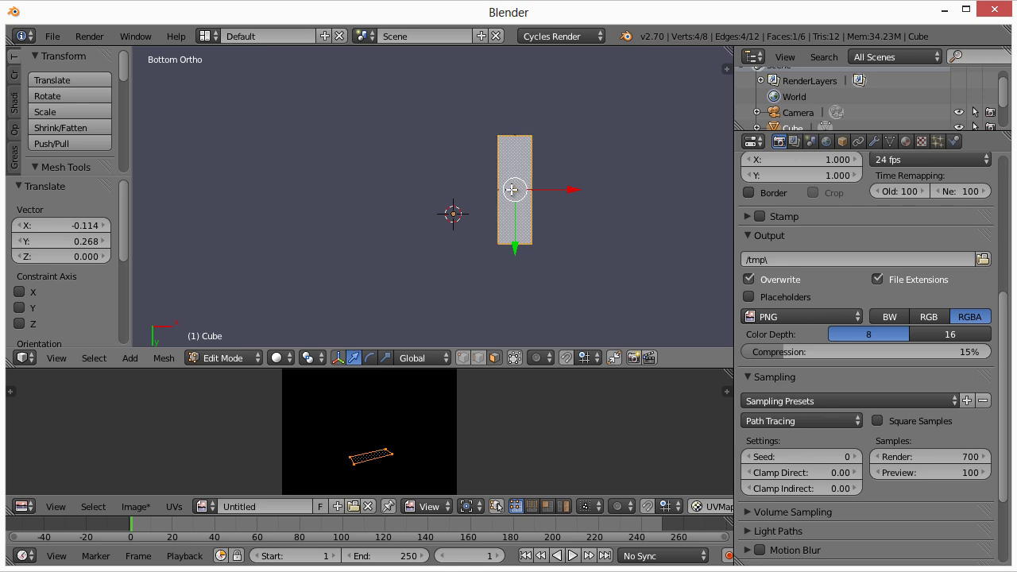
key(u)
click(509, 213)
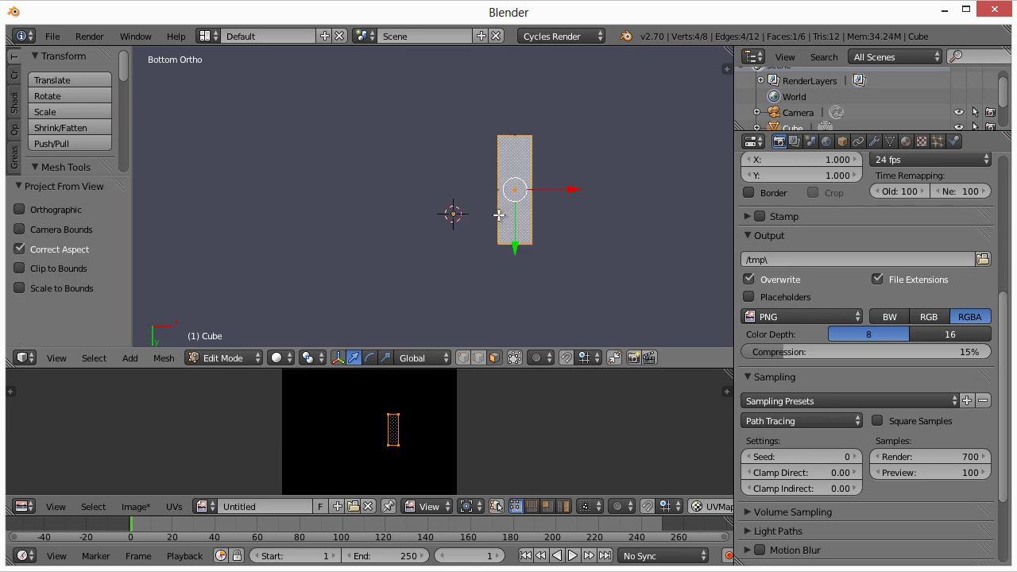
key(g)
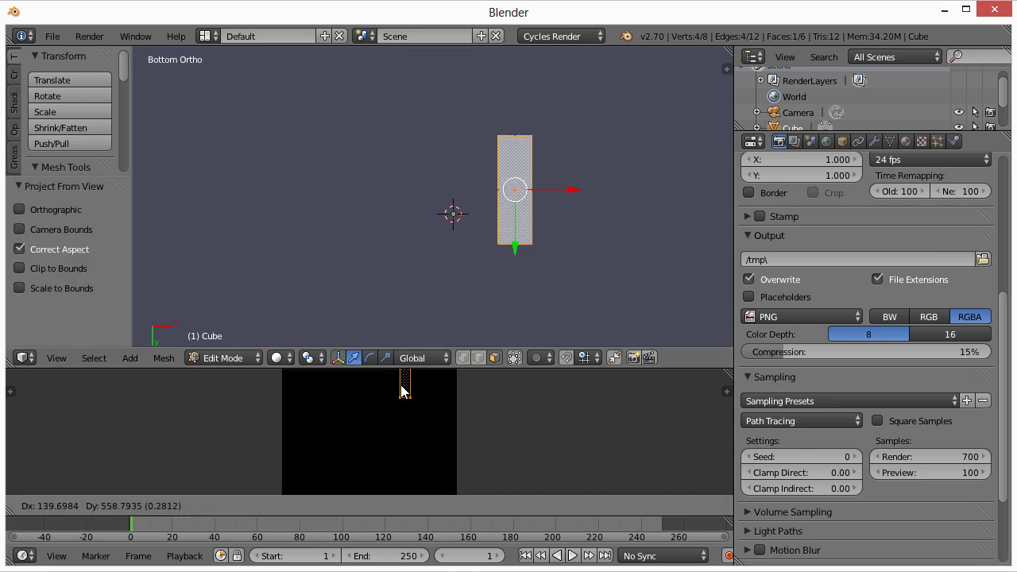
click(400, 386)
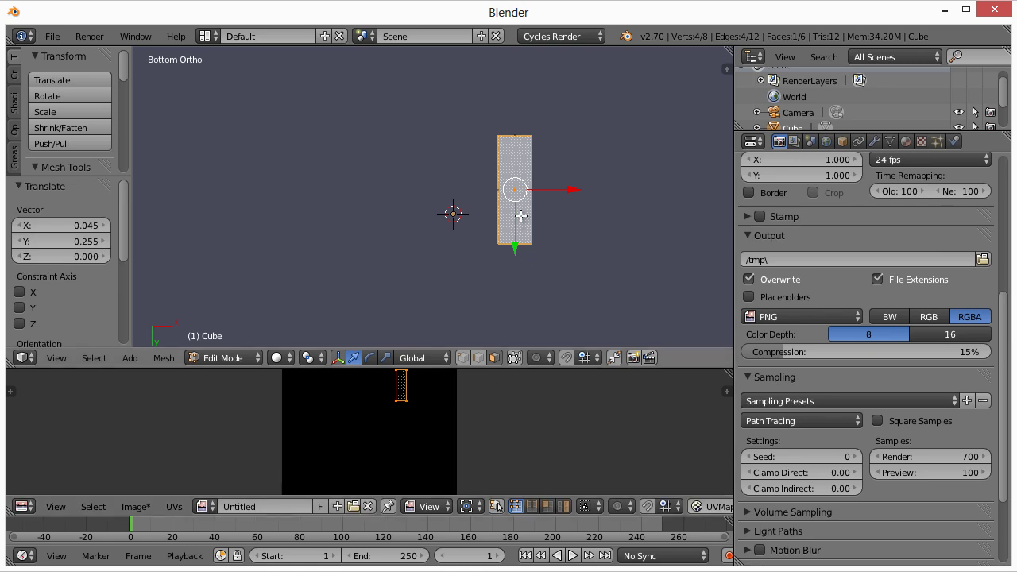
- Select all six faces of the block and enlarge the UV editor until the whole image area fits in it
key(a)
key(a)
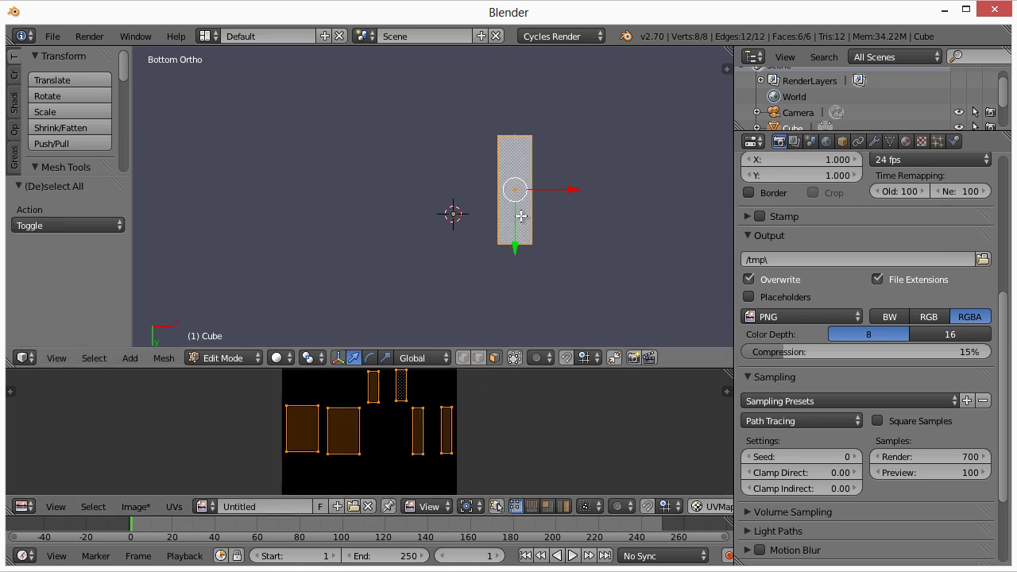
drag(498, 367, 495, 229)
scroll(354, 388, up, 3)
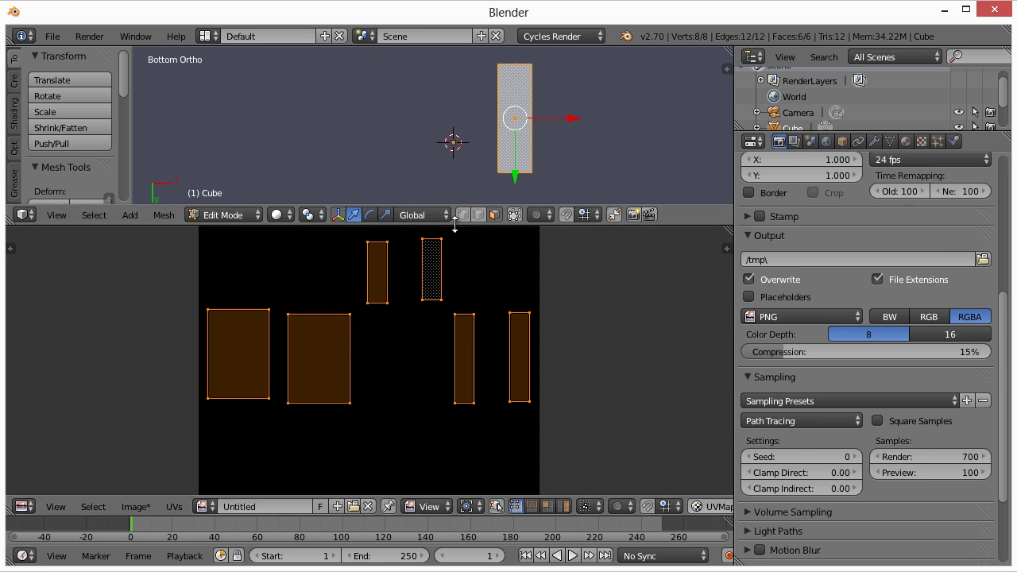
drag(455, 227, 469, 89)
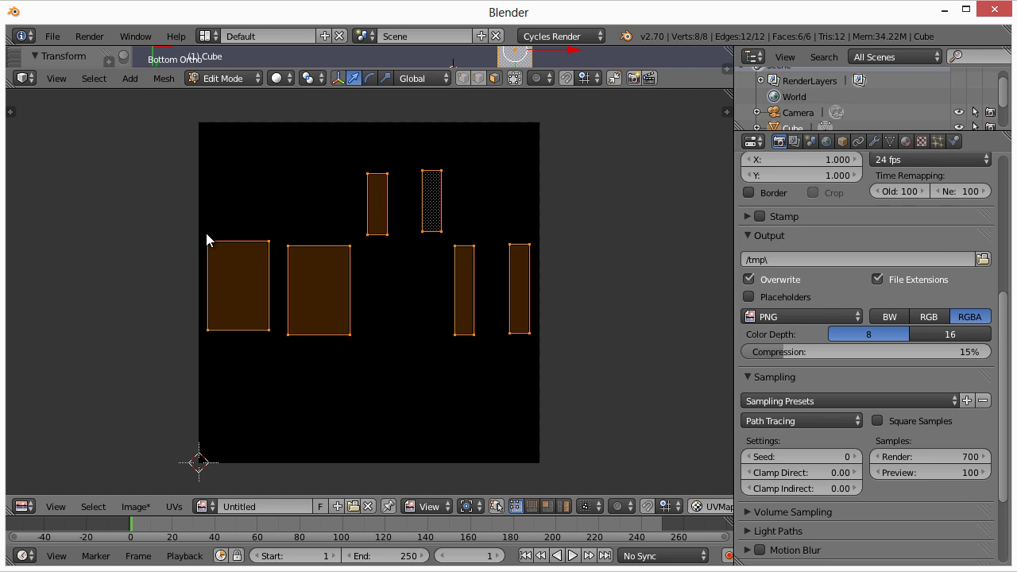
- Box-select only the two large UV islands and scale them up together by about 1.8
key(a)
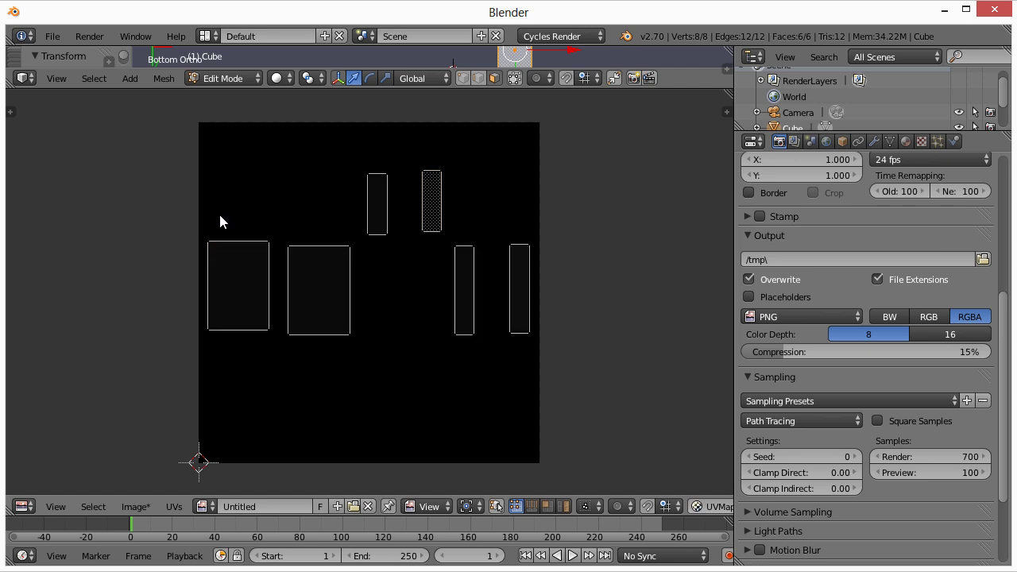
key(b)
drag(202, 223, 351, 349)
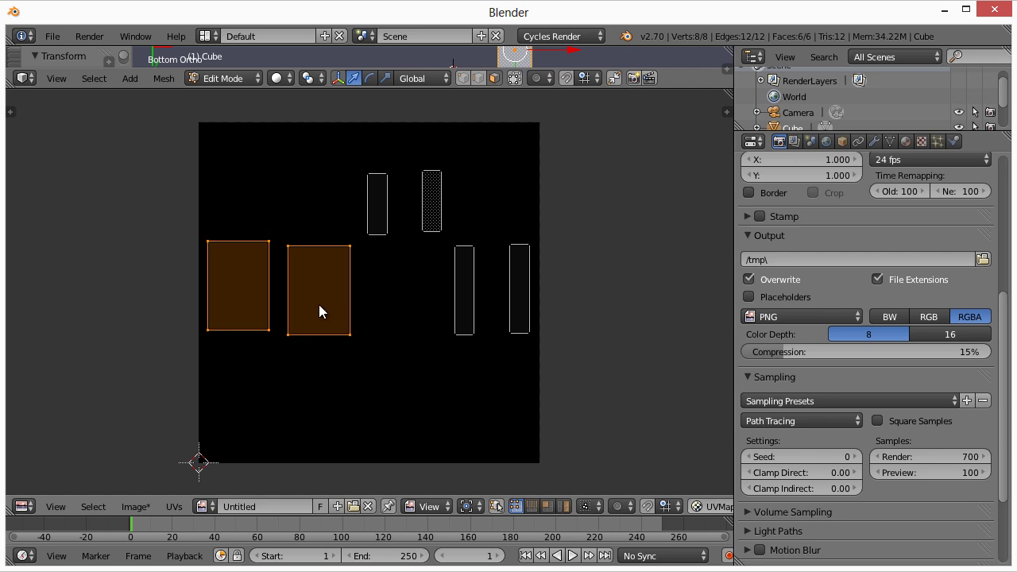
key(s)
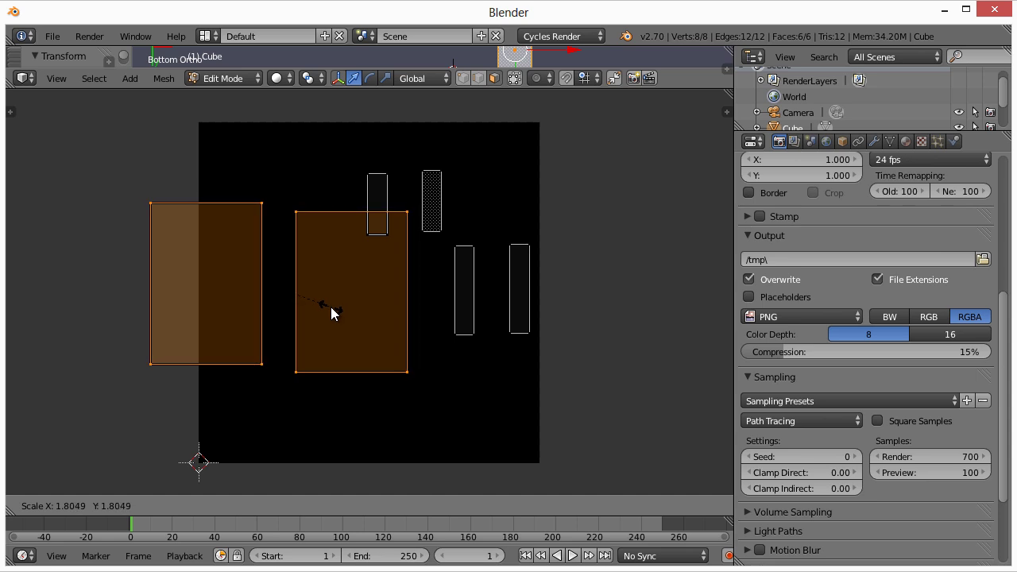
click(334, 314)
- Move the two large UV islands into the lower part of the image, with the left one overhanging the image's left edge
key(g)
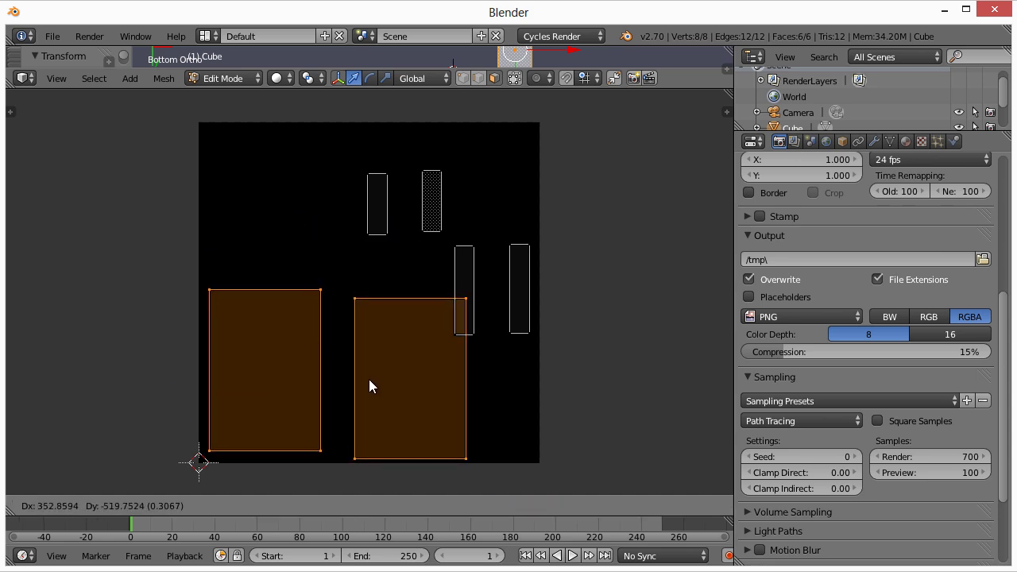
click(373, 377)
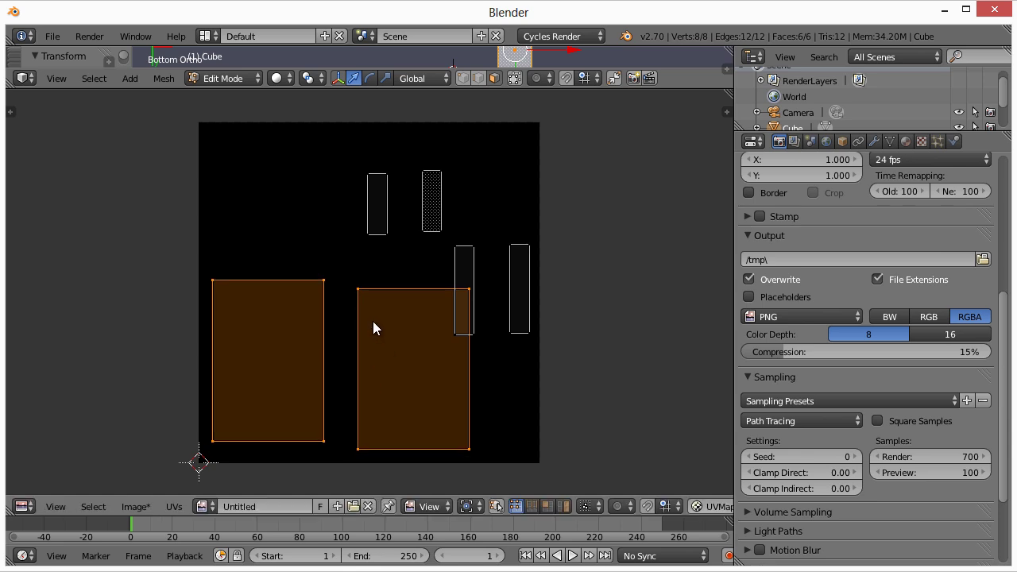
key(g)
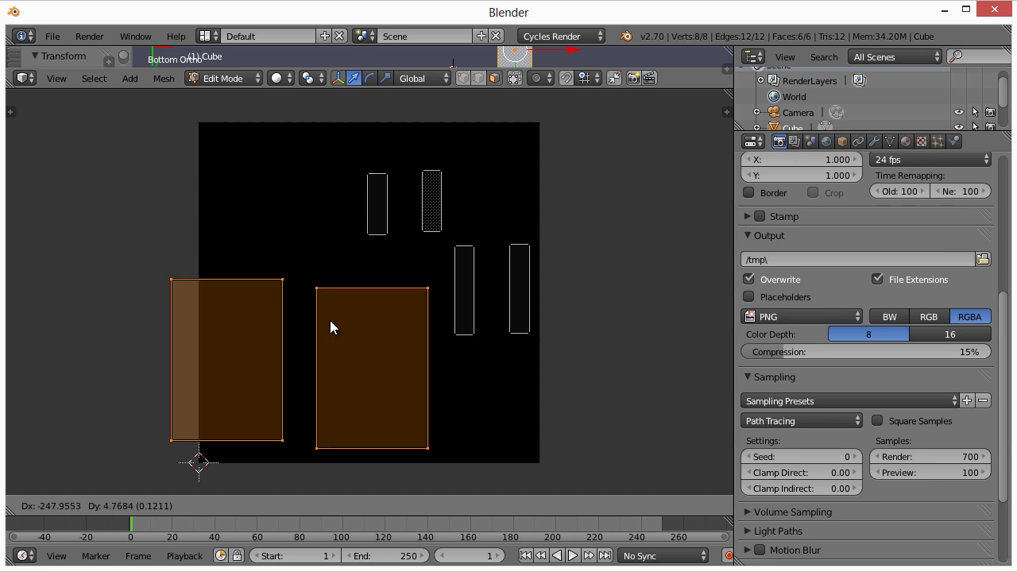
click(330, 321)
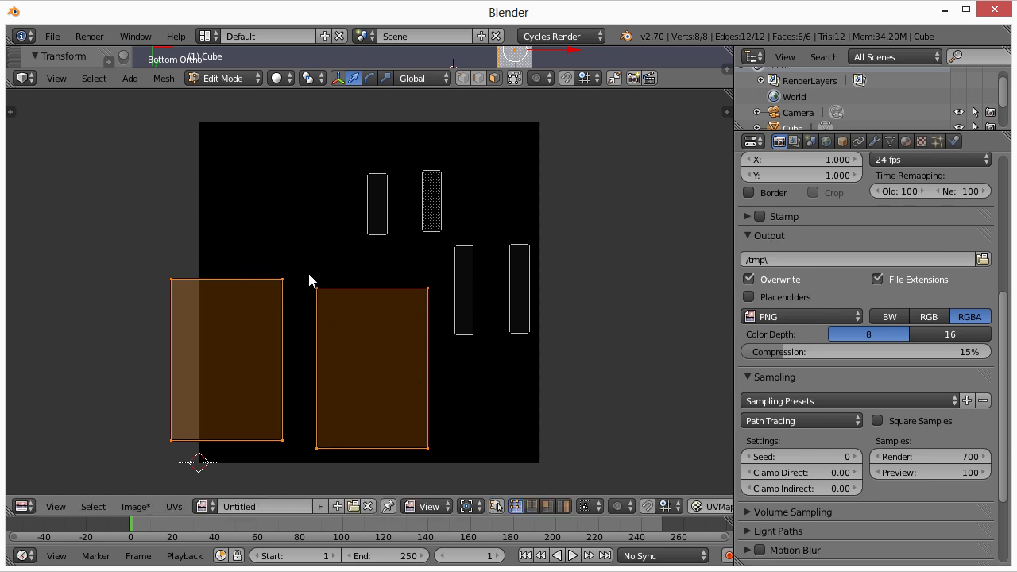
- Box-select the right large UV island and move it close beside the left one, lining up their top and bottom edges
key(a)
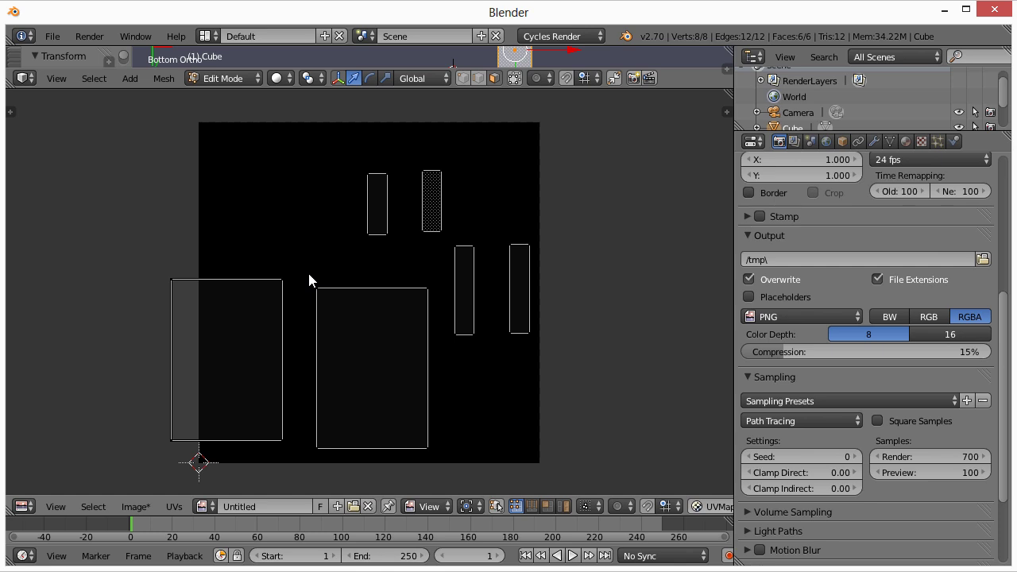
key(b)
drag(309, 278, 449, 460)
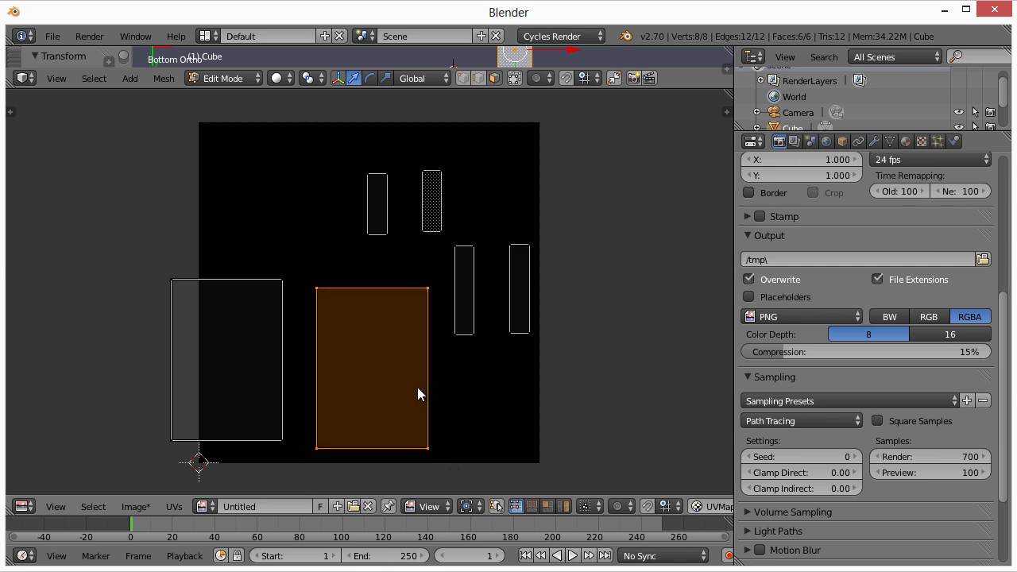
key(g)
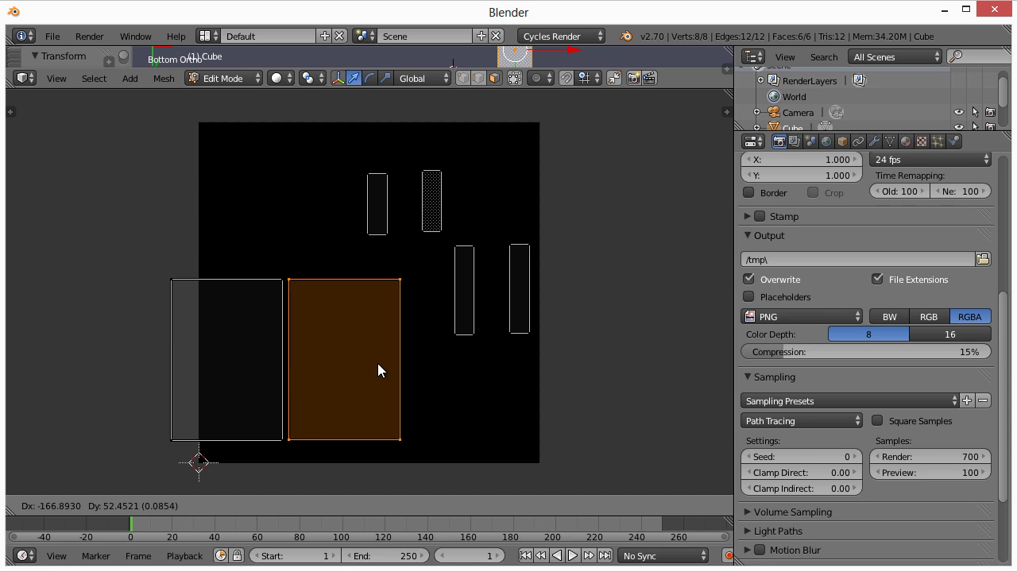
click(377, 363)
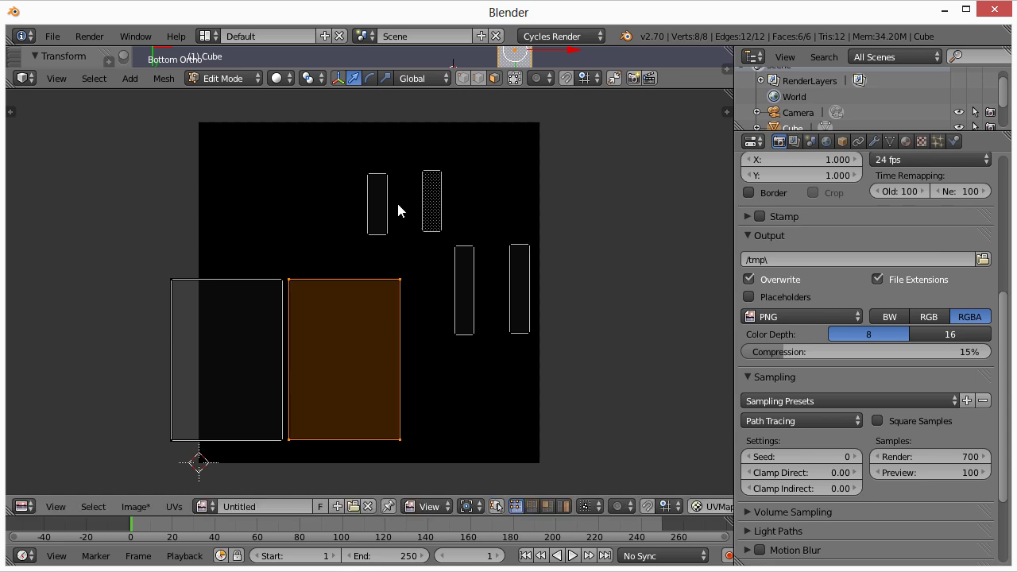
- Box-select the four narrow UV islands and move them outside the image, beyond its upper right edge
key(a)
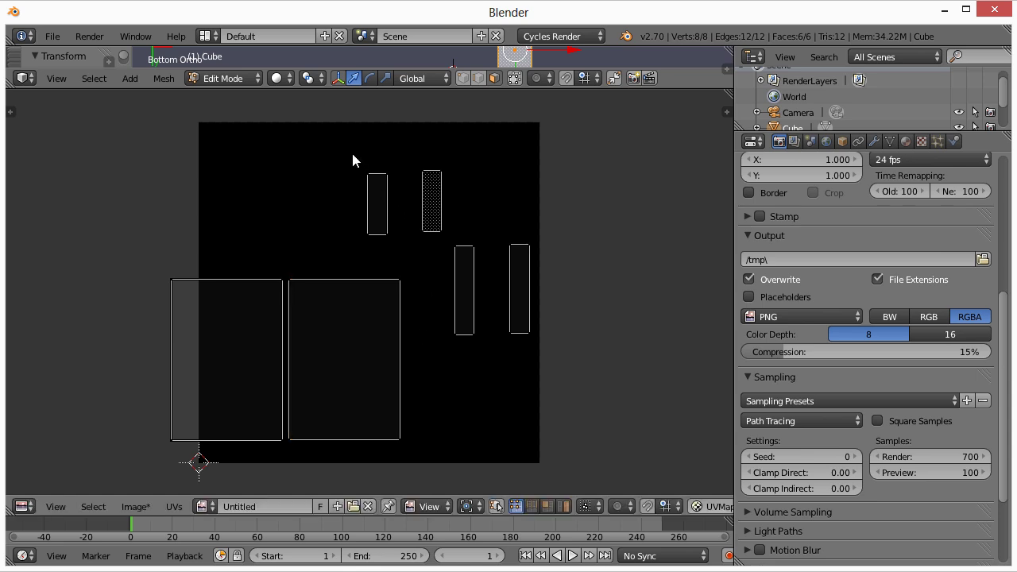
key(b)
drag(349, 153, 565, 367)
key(b)
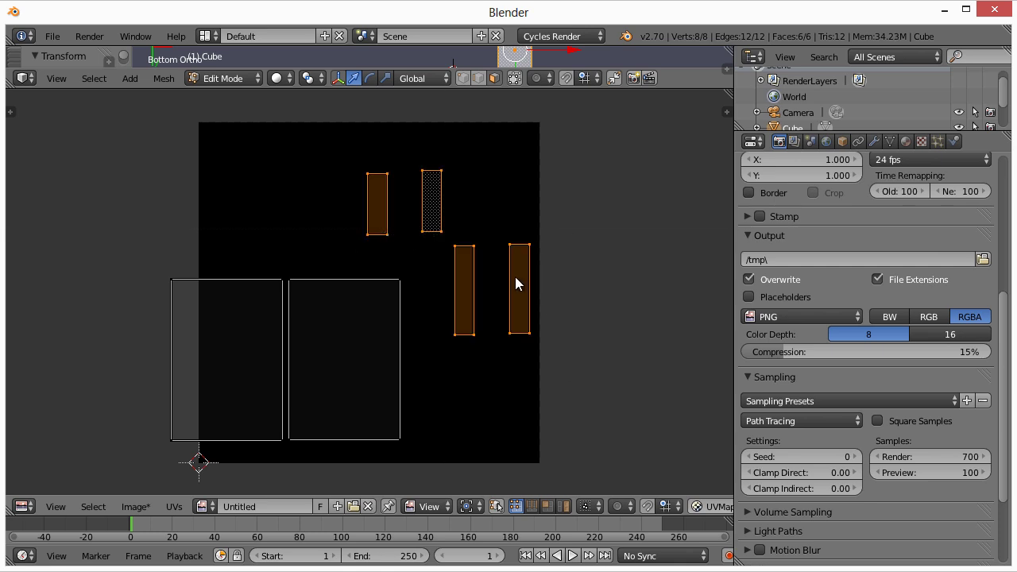
key(g)
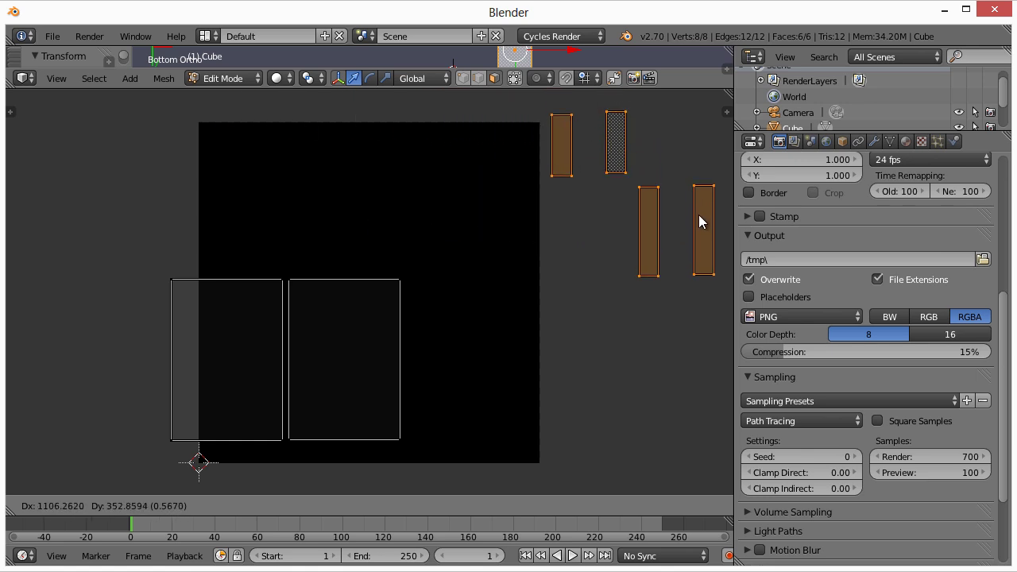
click(697, 215)
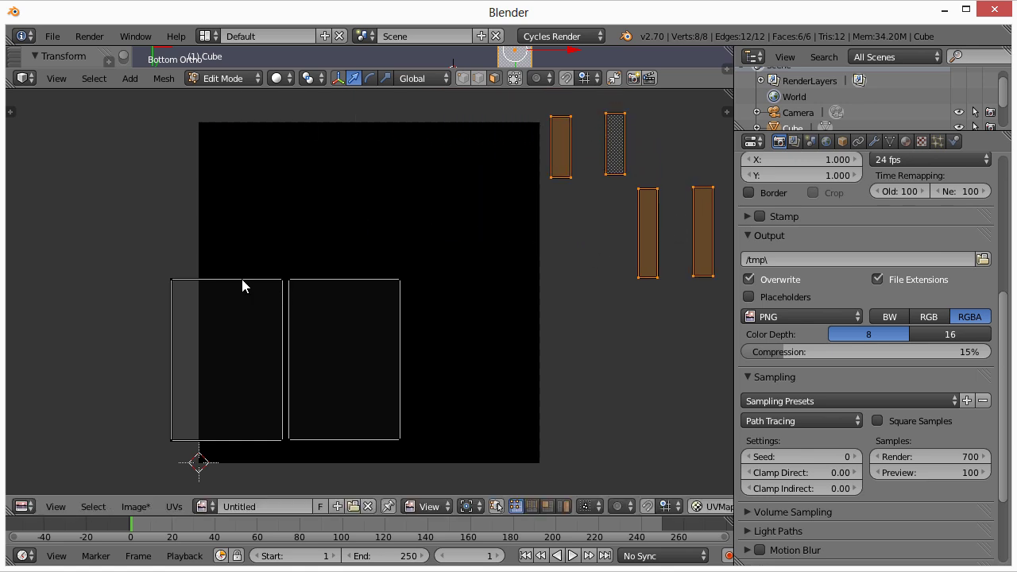
- Box-select the two large UV islands and move them right until both lie inside the image
key(a)
key(b)
drag(154, 257, 454, 444)
key(g)
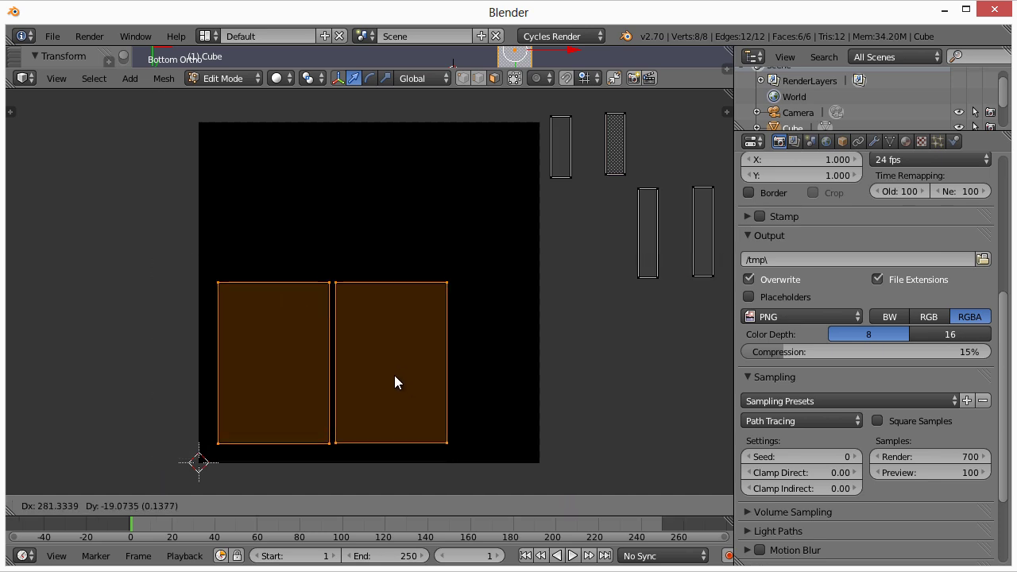
click(394, 375)
- Scale the two large UV islands up slightly, move them into the image's lower-left corner, and deselect them
key(s)
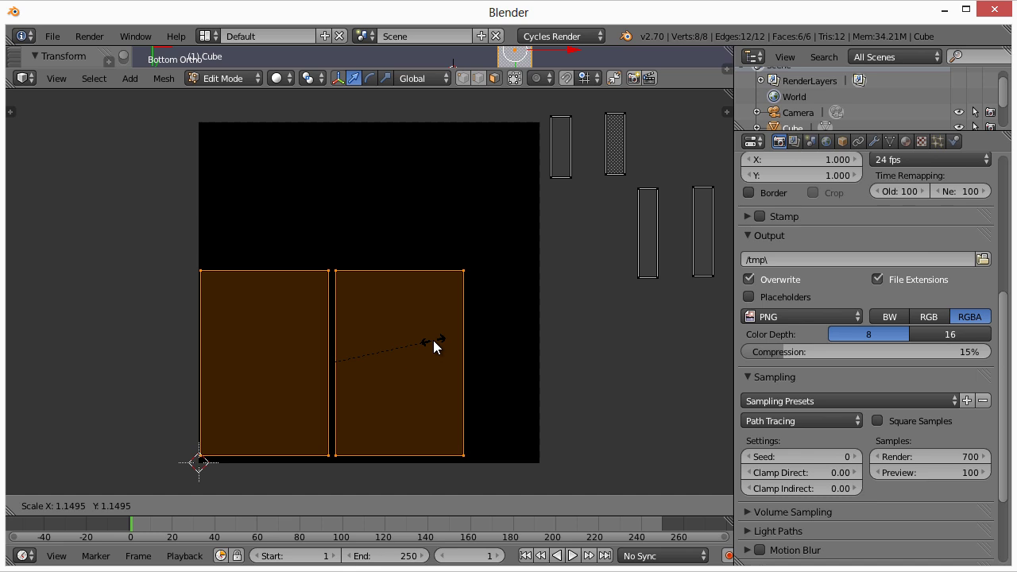
click(420, 348)
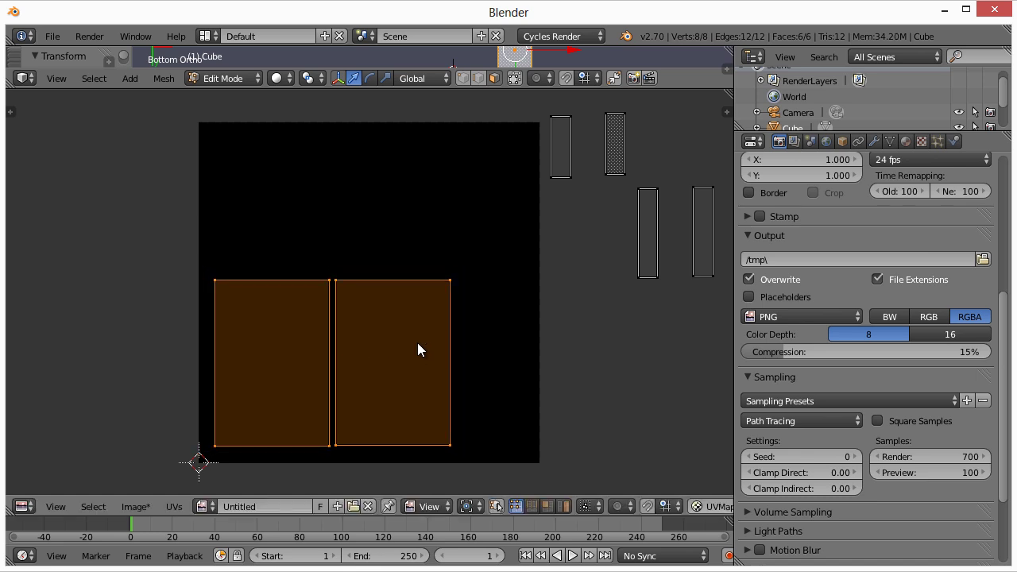
key(g)
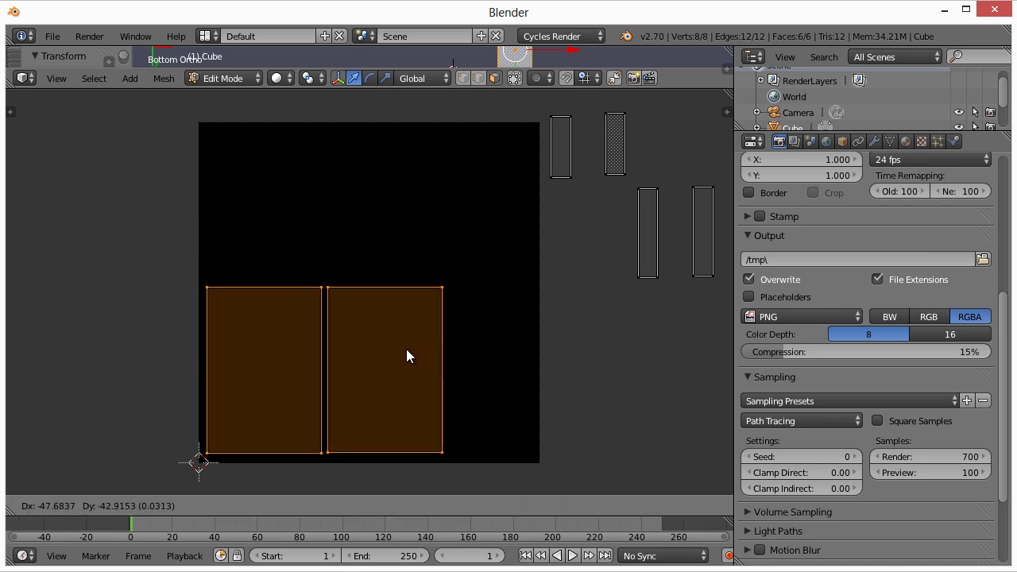
click(406, 349)
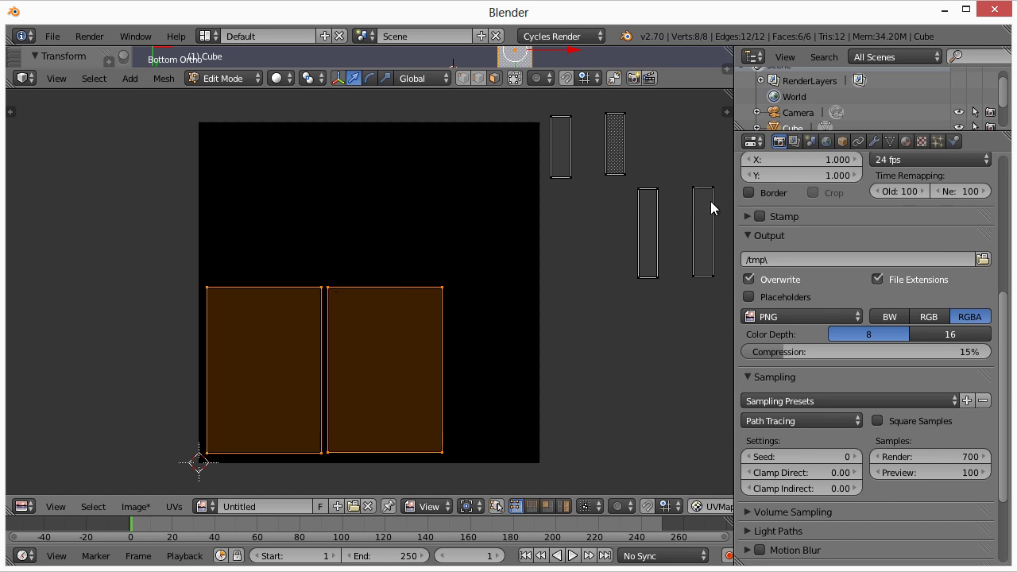
key(a)
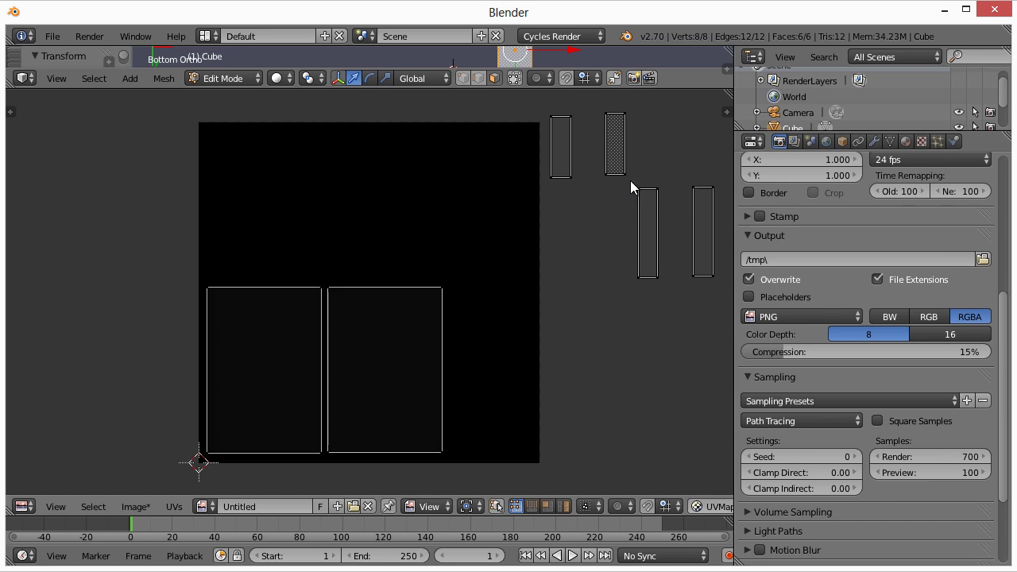
- Box-select the two longer narrow UV islands outside the image and move them inside it, above the large islands
key(b)
drag(631, 180, 717, 288)
key(g)
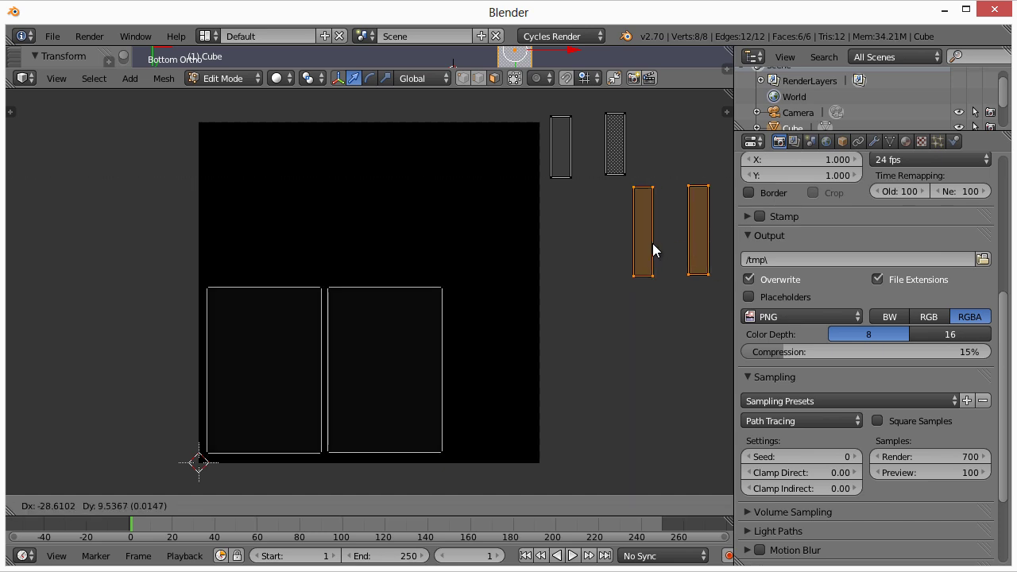
click(460, 230)
- Box-select only the right one of the two narrow UV islands inside the image and move it close beside the left one
key(a)
key(b)
drag(441, 155, 487, 279)
key(g)
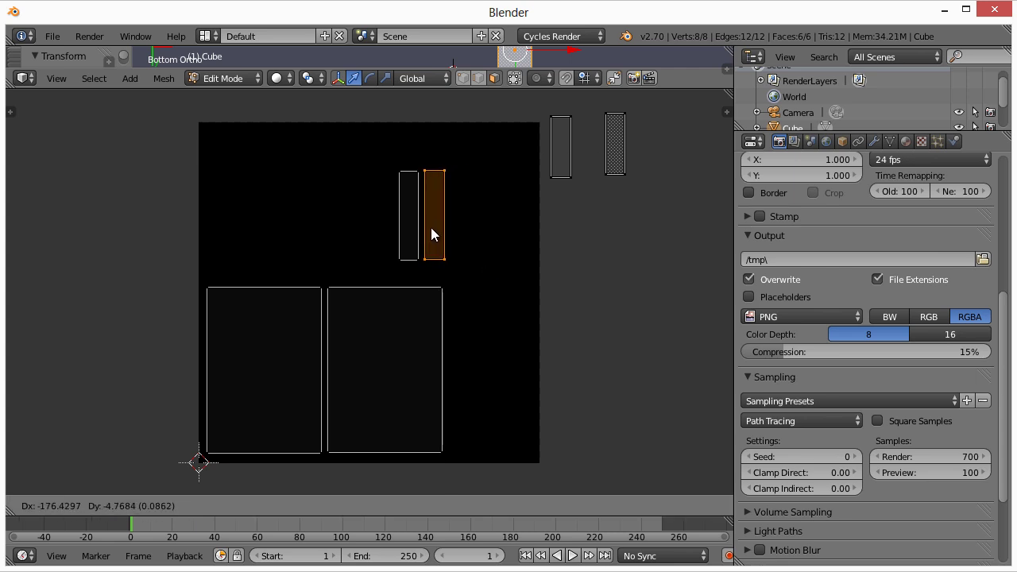
click(431, 227)
- Nudge the right narrow UV island down slightly so its bottom edge lines up with the left one's
key(g)
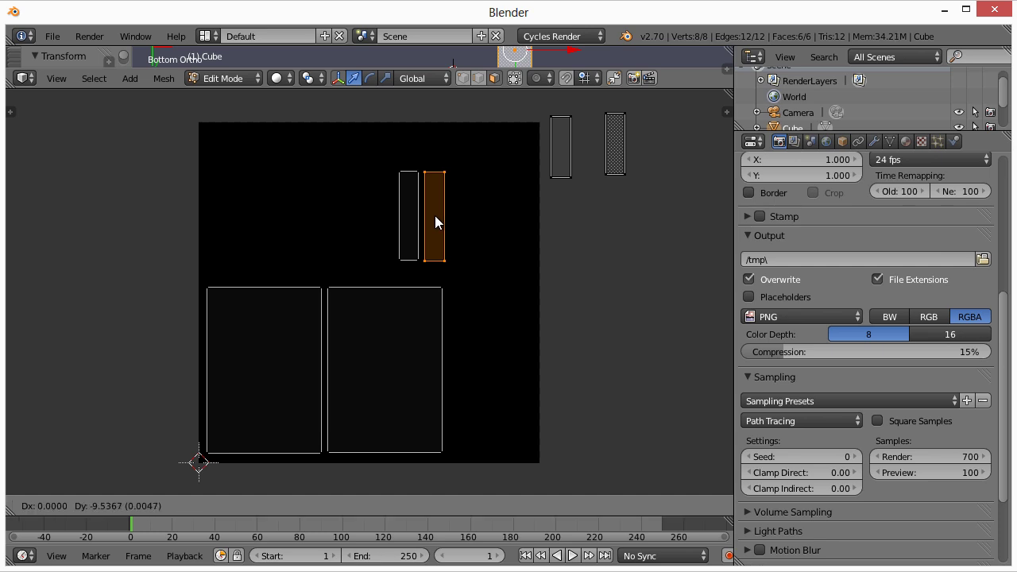
right_click(435, 214)
scroll(436, 237, up, 4)
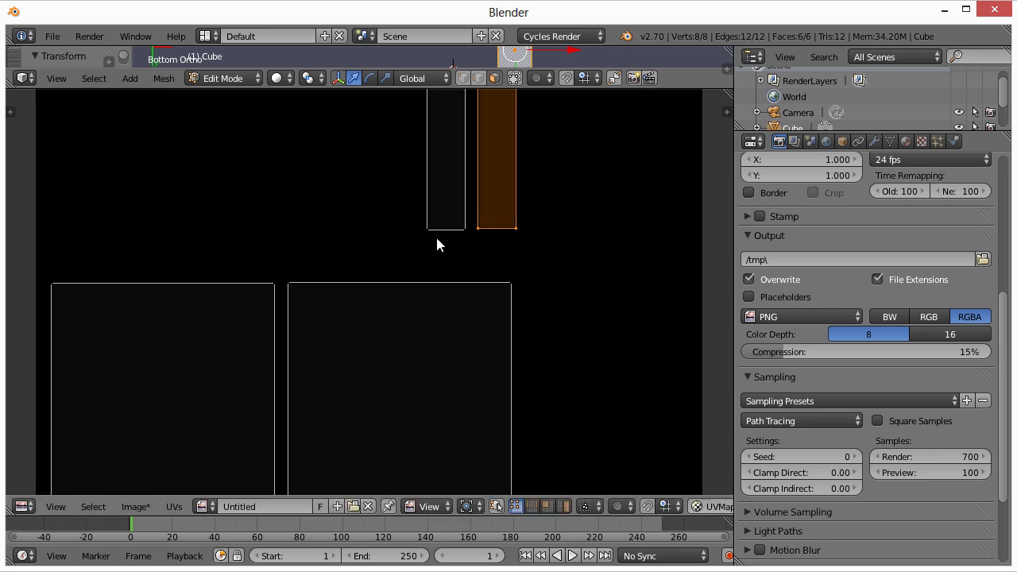
shift+middle_drag(492, 348, 437, 393)
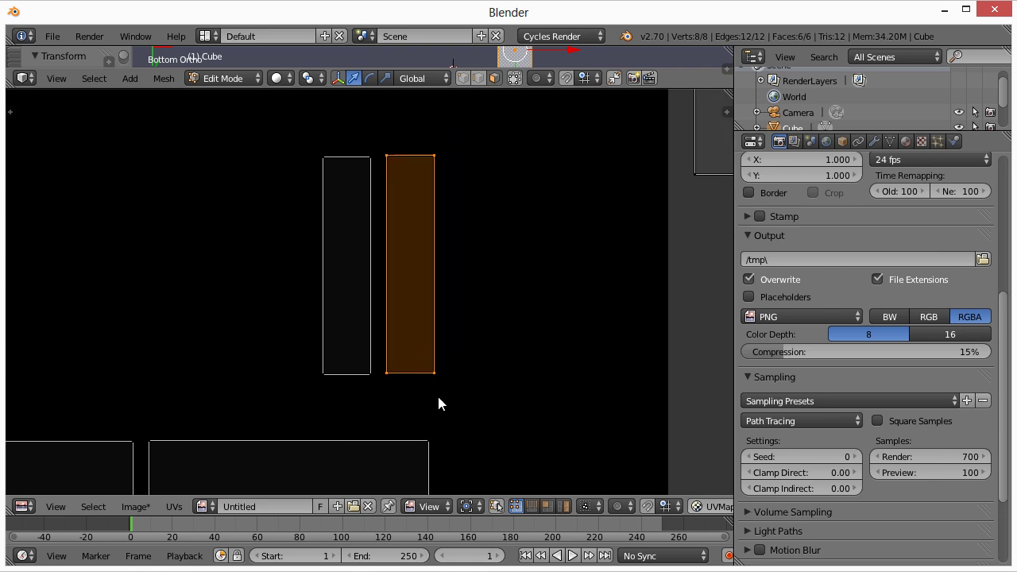
scroll(459, 392, up, 3)
key(g)
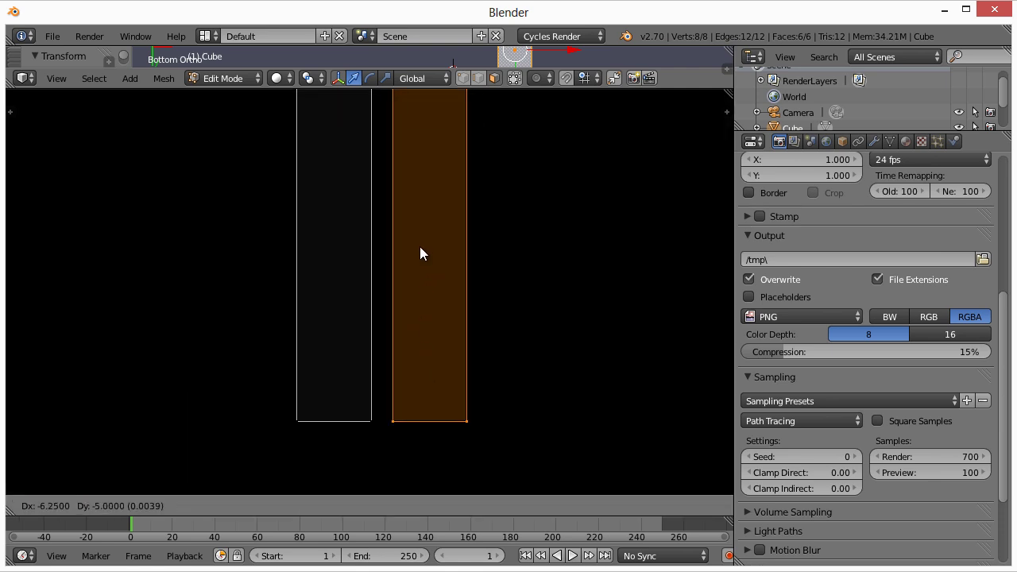
click(419, 246)
key(shift+F10)
- Box-select both narrow UV islands inside the image and move them down into the gap beside the right large island
scroll(483, 272, down, 4)
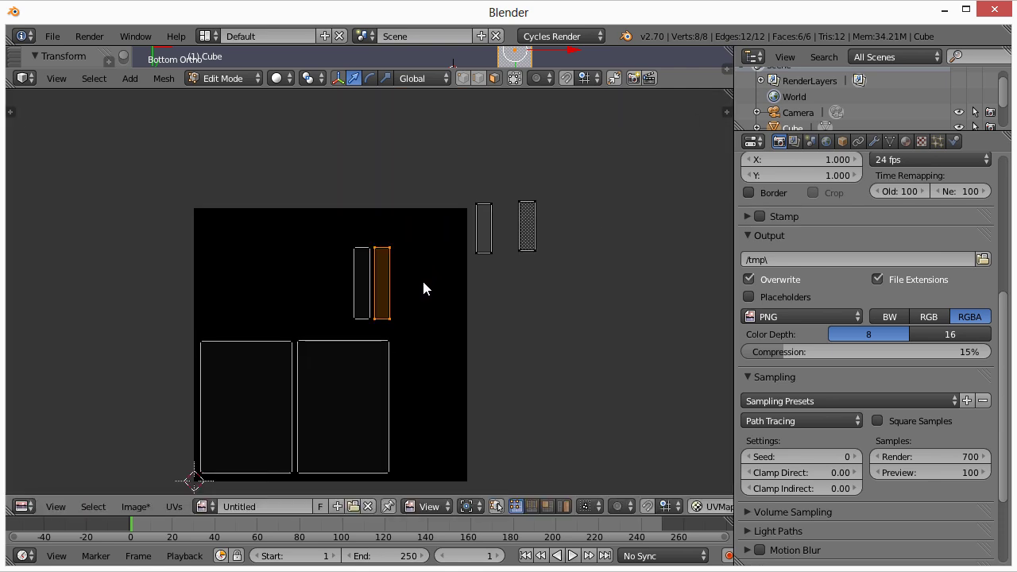
middle_drag(421, 268, 439, 217)
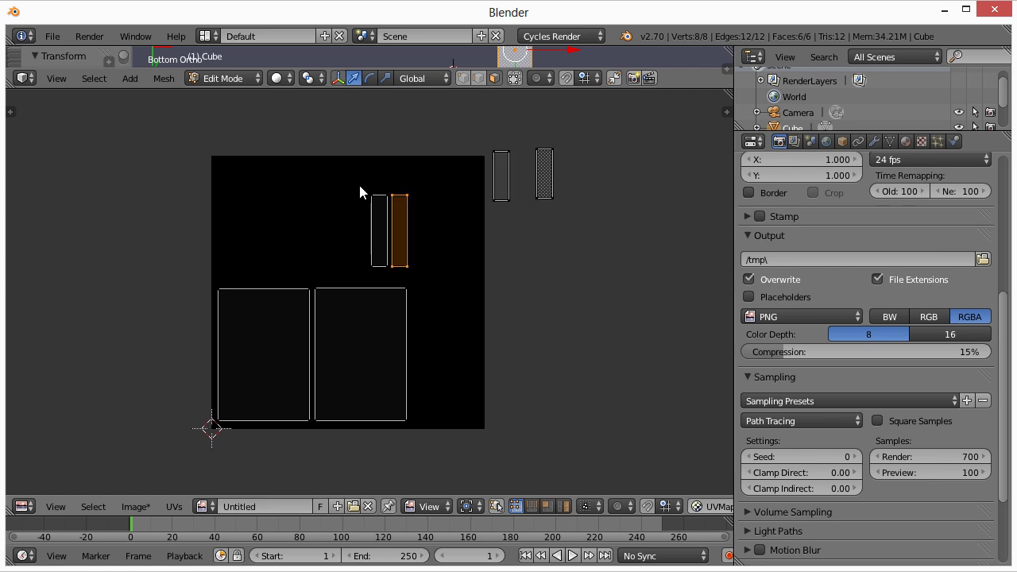
key(b)
drag(354, 187, 413, 267)
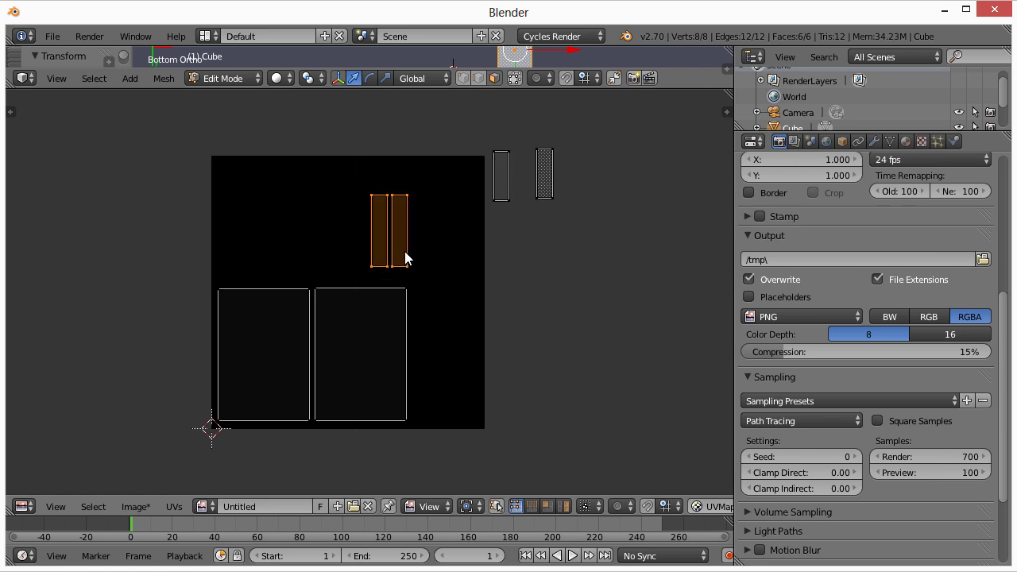
key(g)
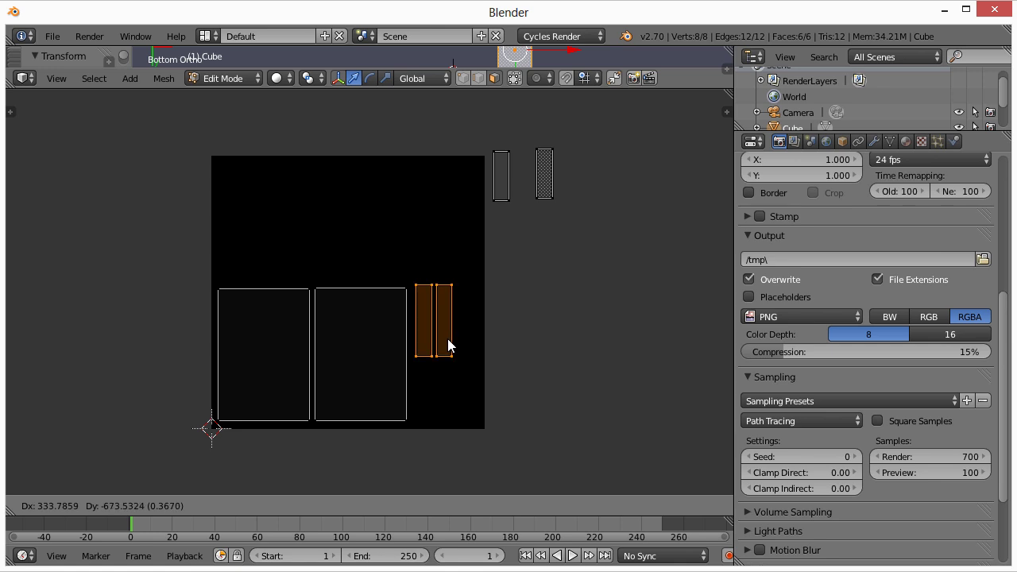
click(448, 341)
- Scale up the two narrow UV islands and move them into the image's lower-right corner
key(s)
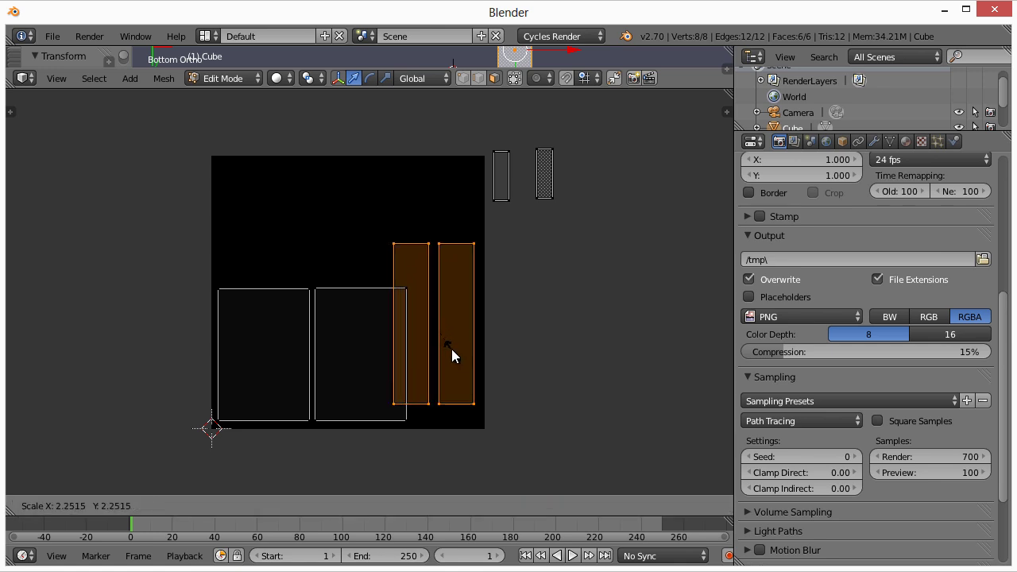
click(446, 340)
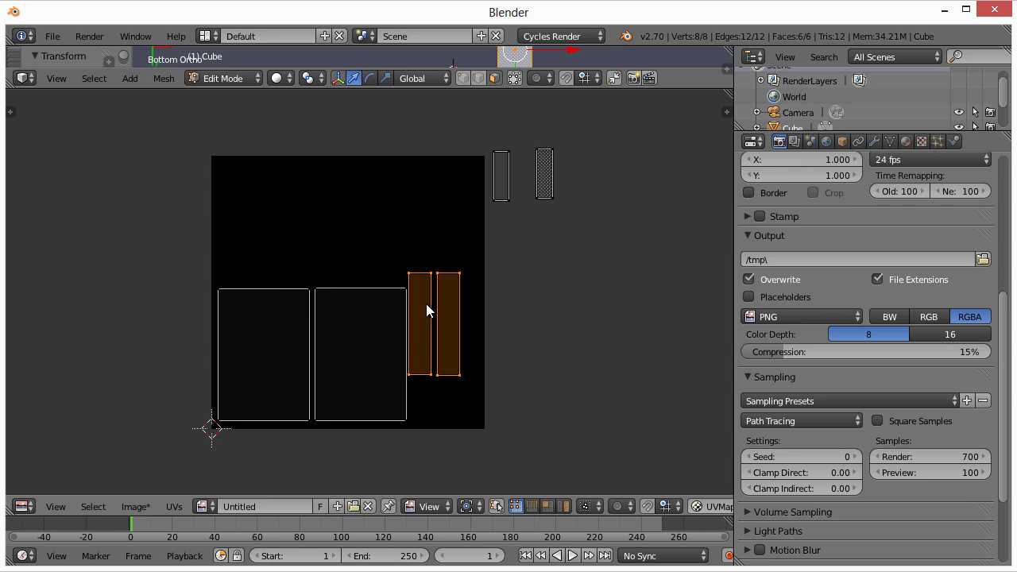
key(s)
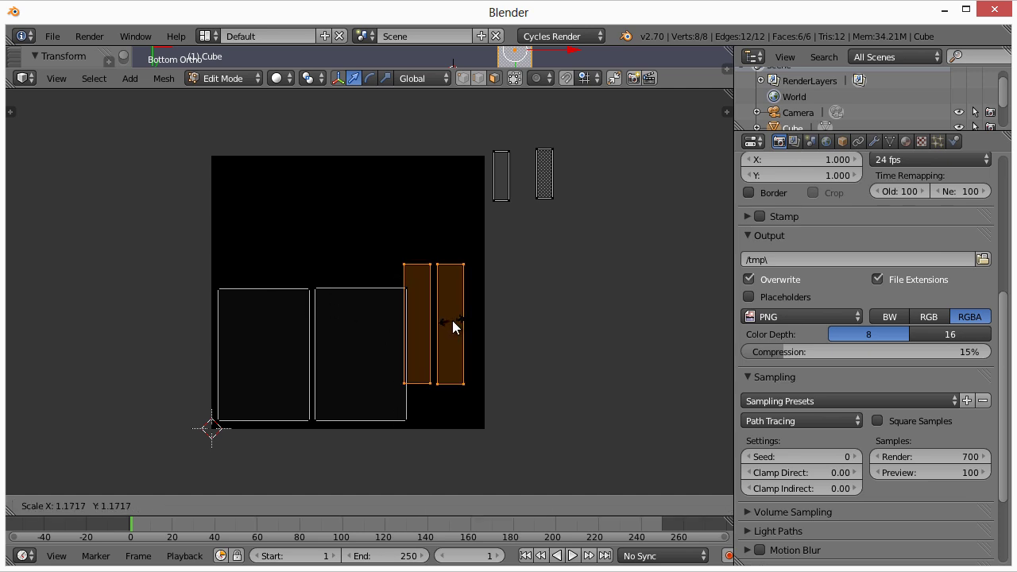
click(455, 325)
key(g)
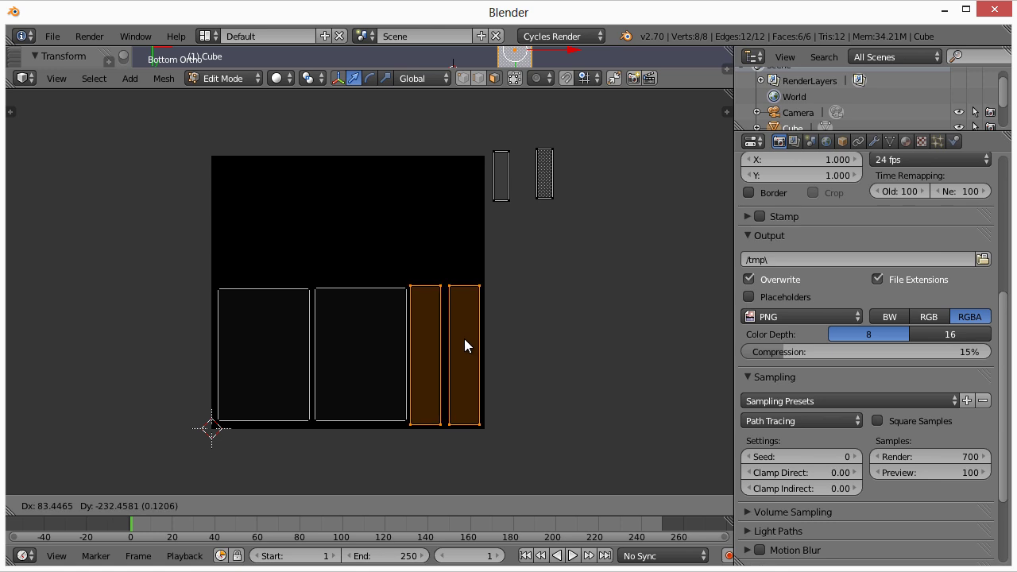
click(464, 337)
- Scale the two narrow UV islands down slightly to the large islands' height, align them with that row, and deselect them
key(s)
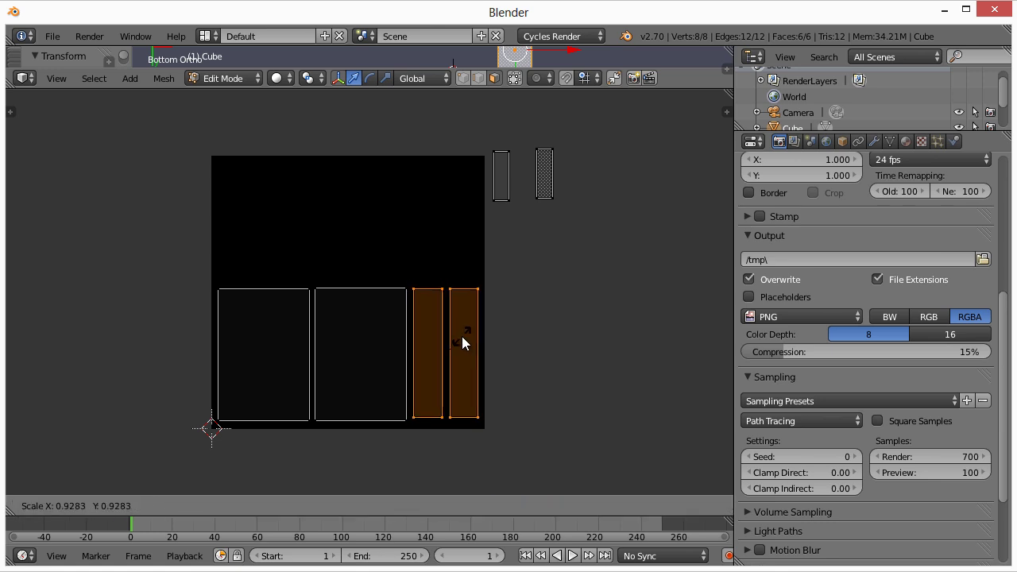
click(464, 338)
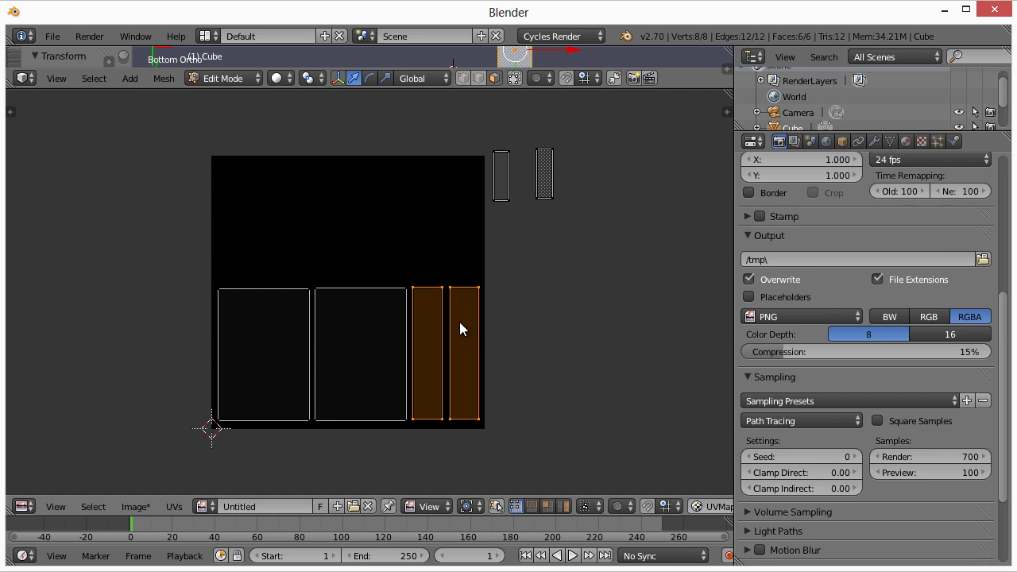
key(g)
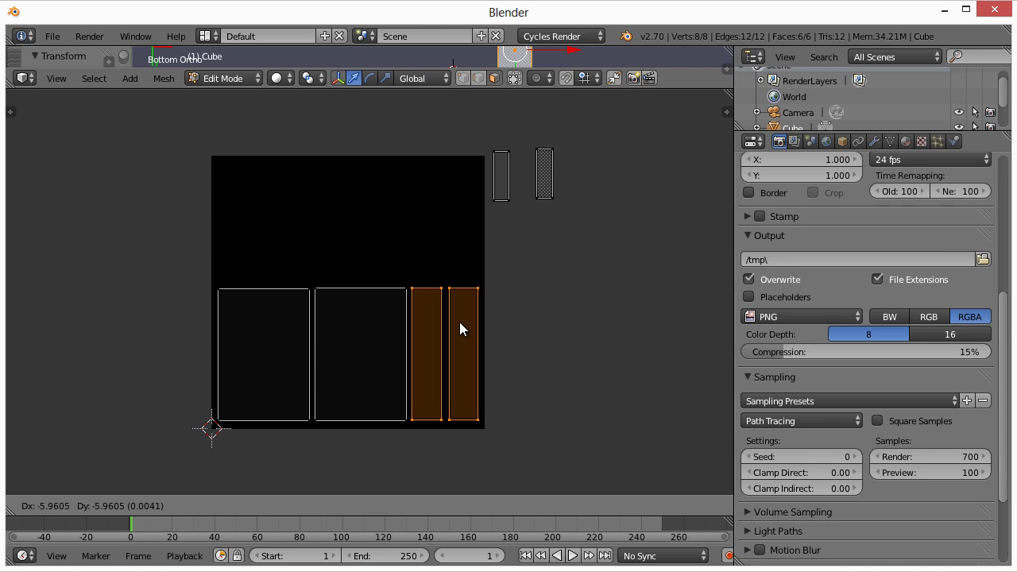
click(459, 321)
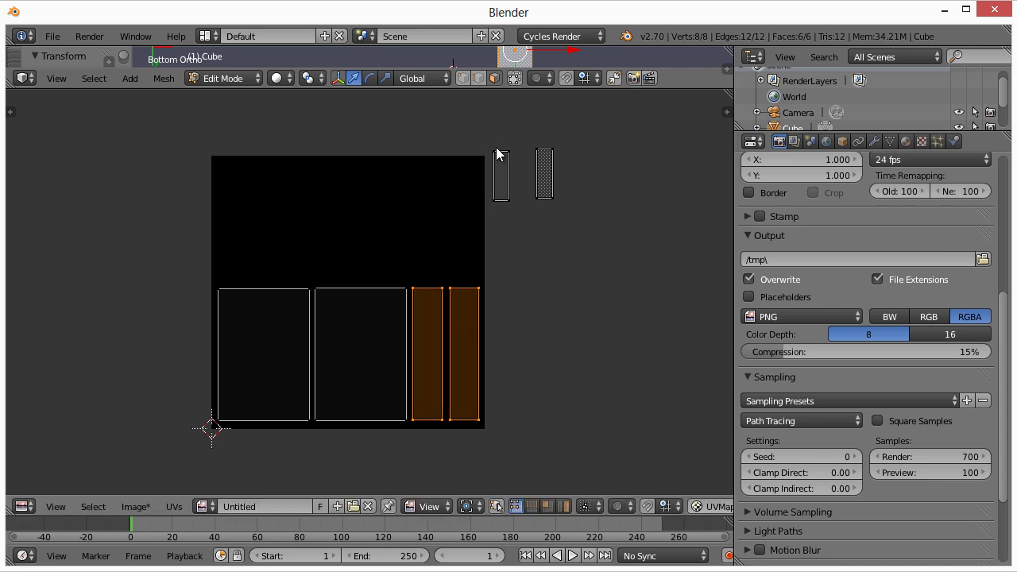
key(a)
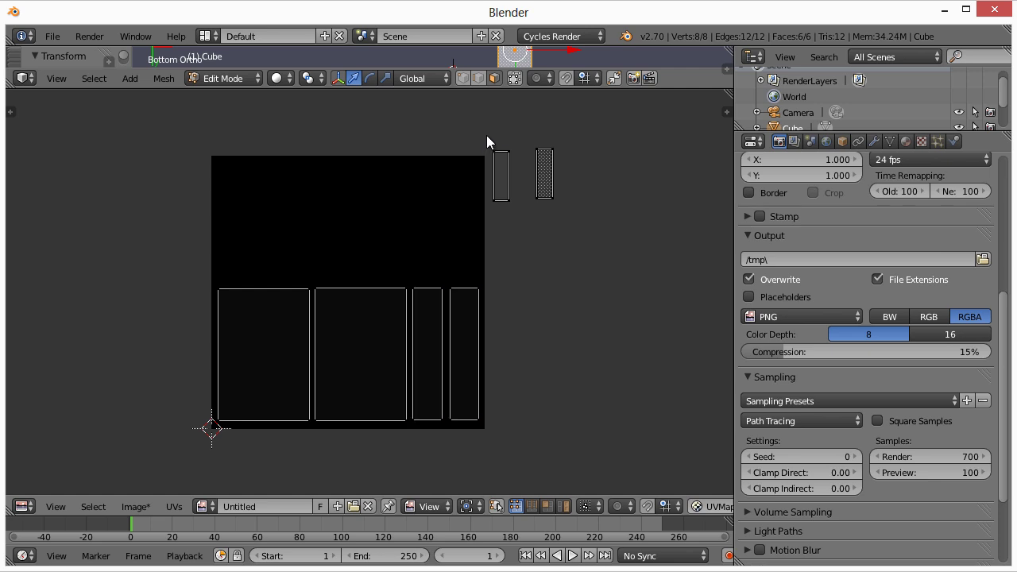
- Box-select the two UV islands still outside the image, move them into its empty upper area, and scale them up about 1.48 times
key(b)
drag(481, 146, 562, 211)
key(g)
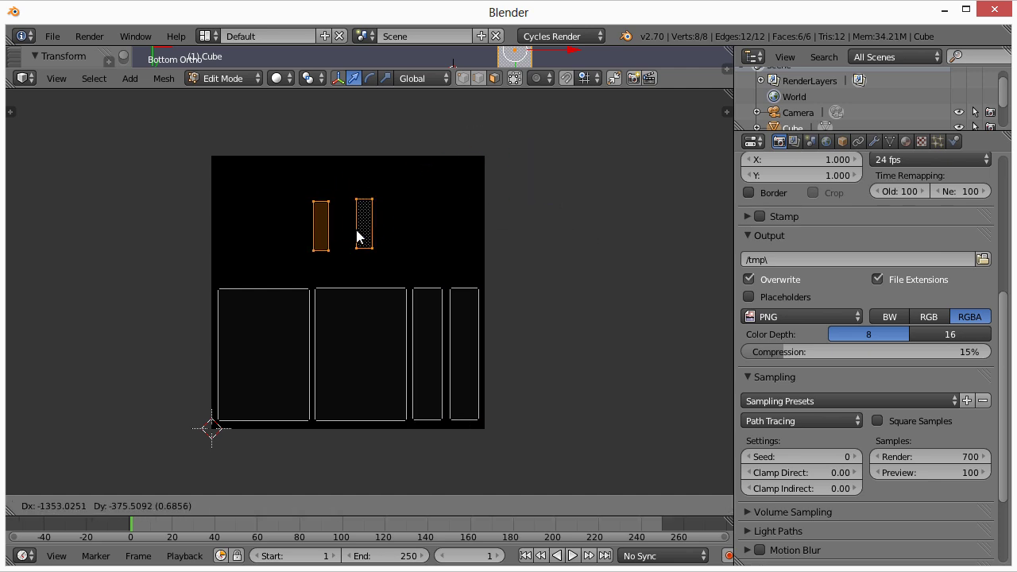
click(359, 230)
key(s)
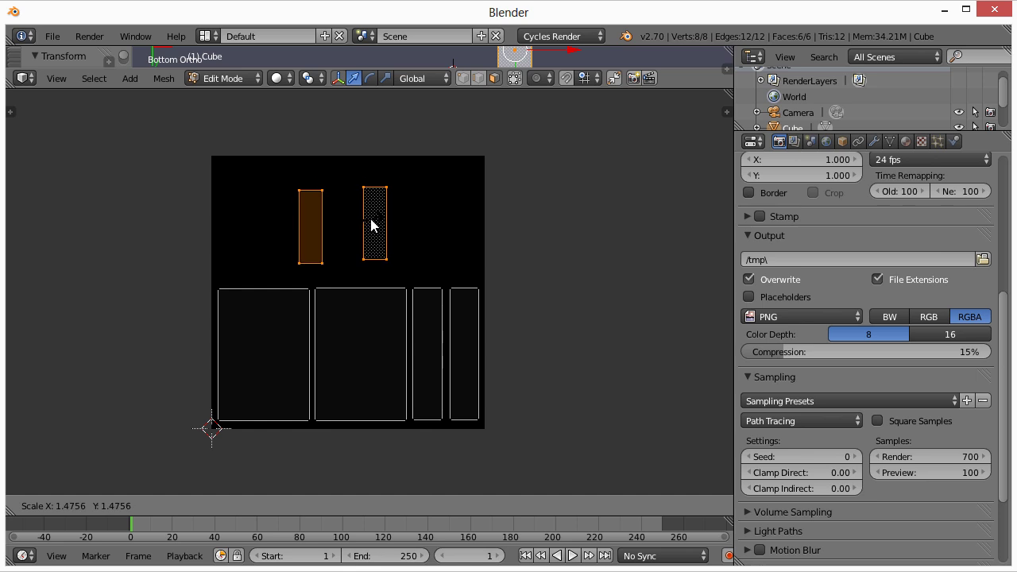
click(370, 226)
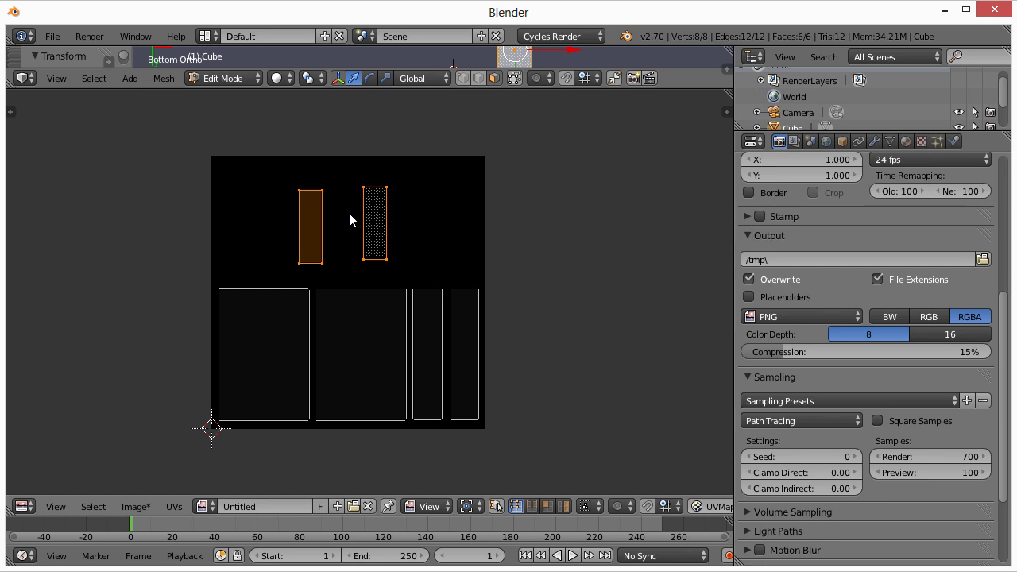
- Rotate the two upper UV islands by 90 degrees so they lie horizontally, and deselect them
text(r90)
key(Return)
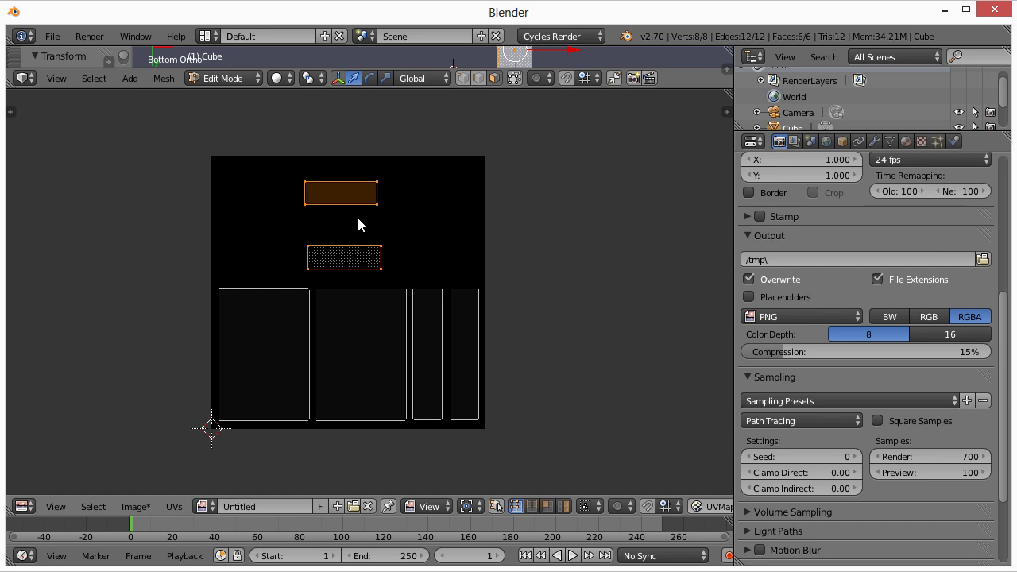
key(a)
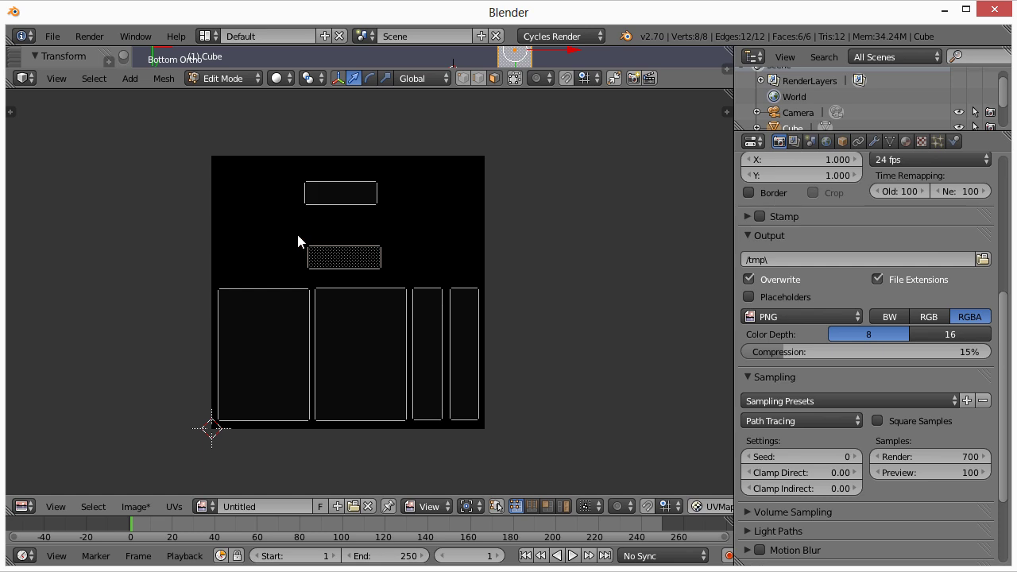
- Box-select the lower horizontal UV island and move it up close beneath the other one, with their left edges aligned
key(b)
drag(297, 234, 380, 264)
key(g)
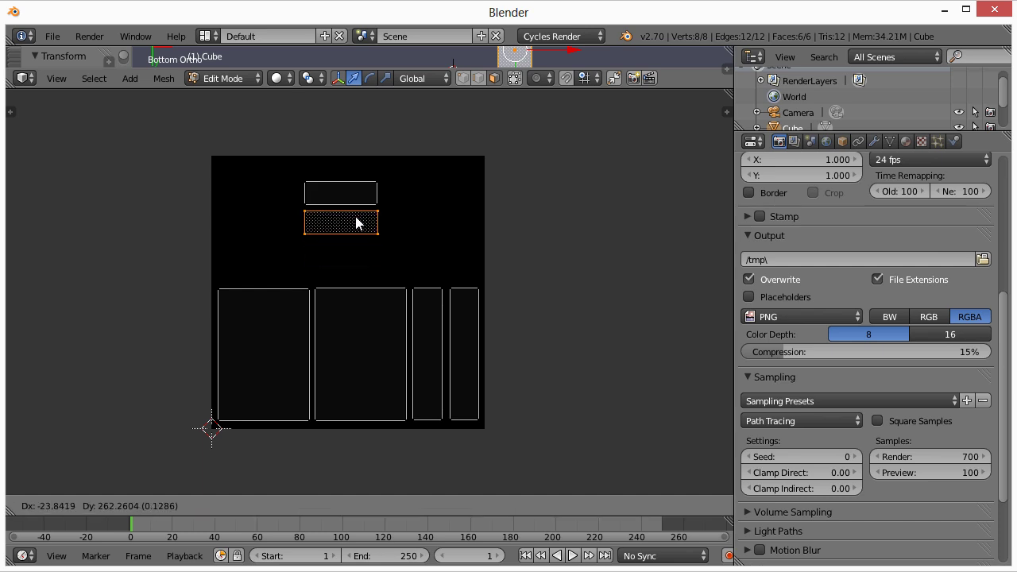
click(356, 223)
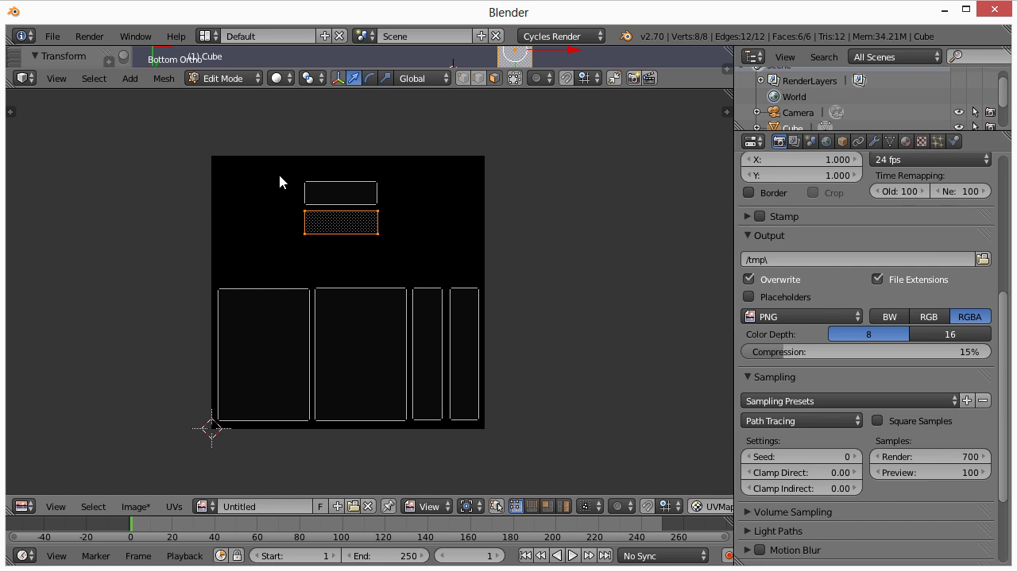
- Box-select both horizontal UV islands and move them just above the left large island, flush with its left edge
key(a)
key(b)
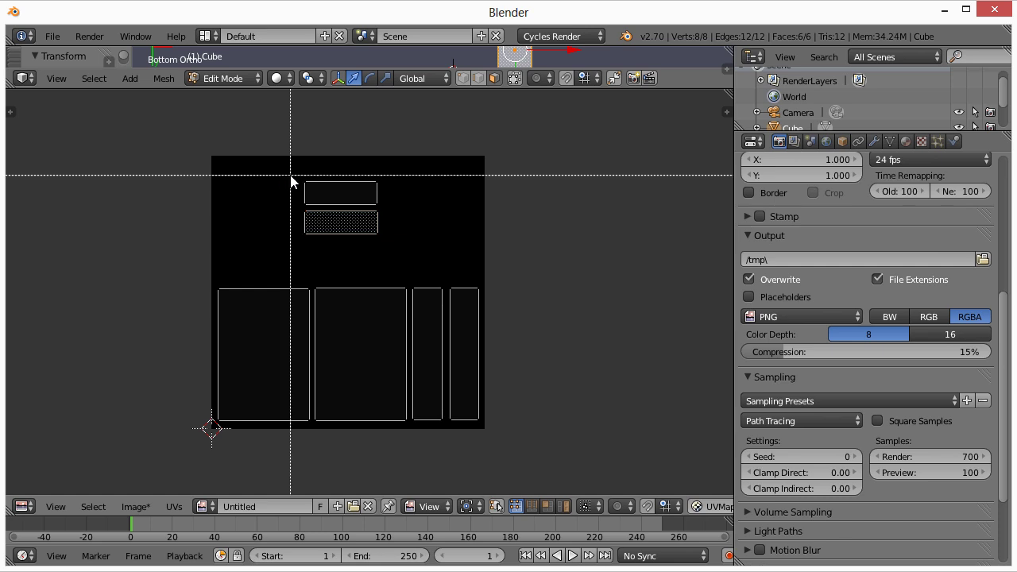
drag(282, 172, 412, 254)
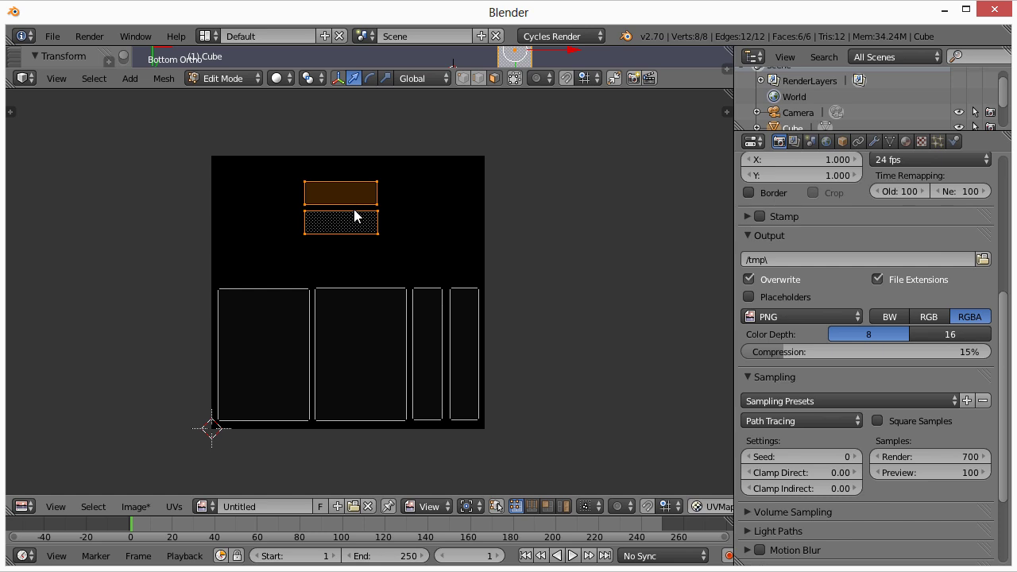
key(g)
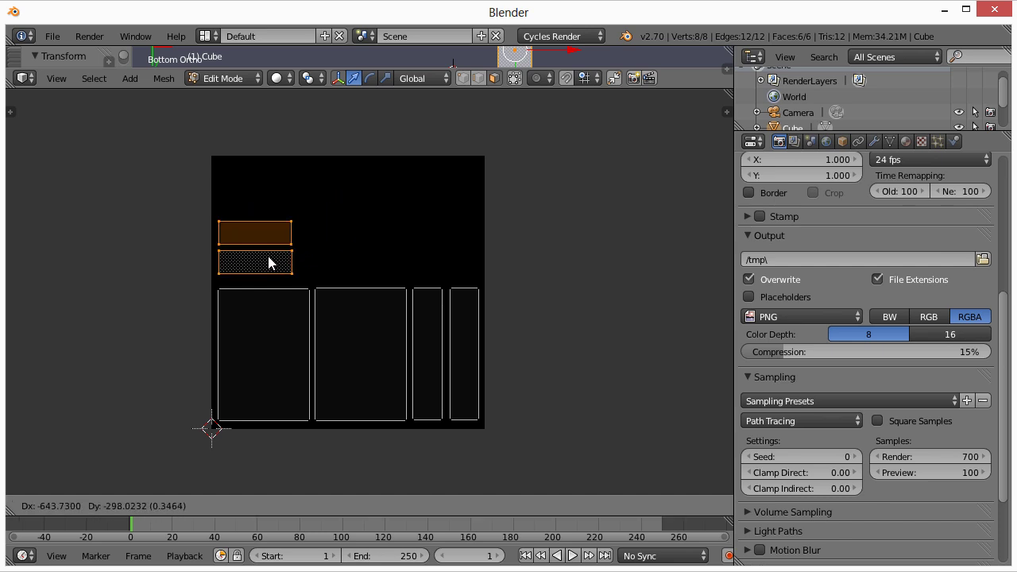
click(268, 266)
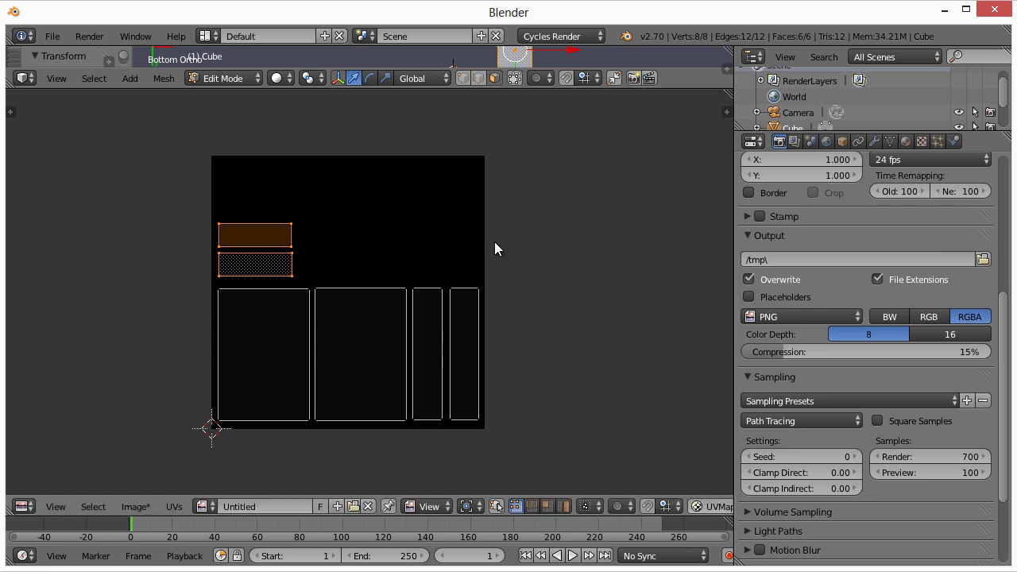
- Box-select all six UV islands and move them up along the Y axis, toward the vertical middle of the image
key(a)
key(b)
drag(182, 210, 541, 442)
key(g)
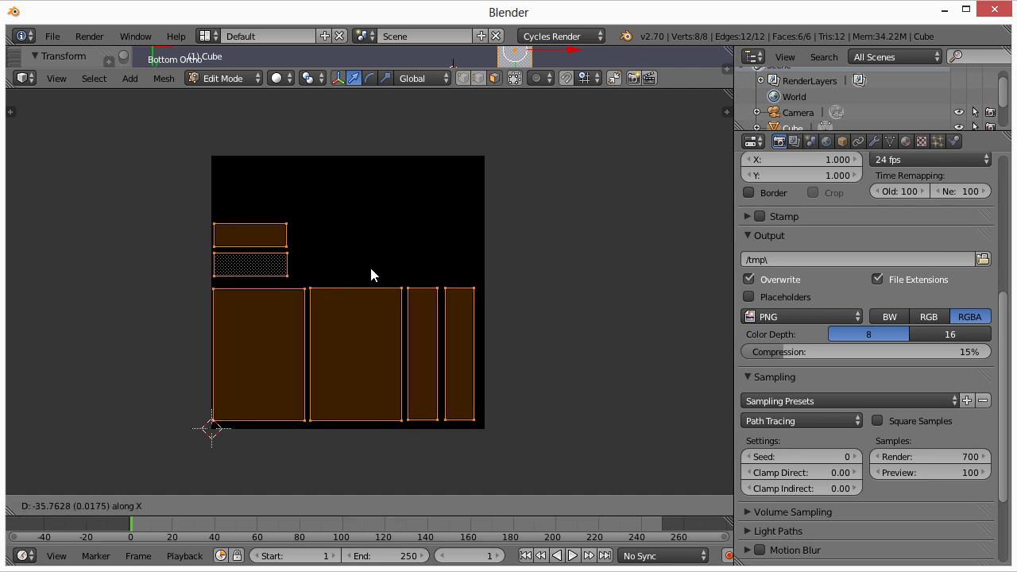
key(x)
key(y)
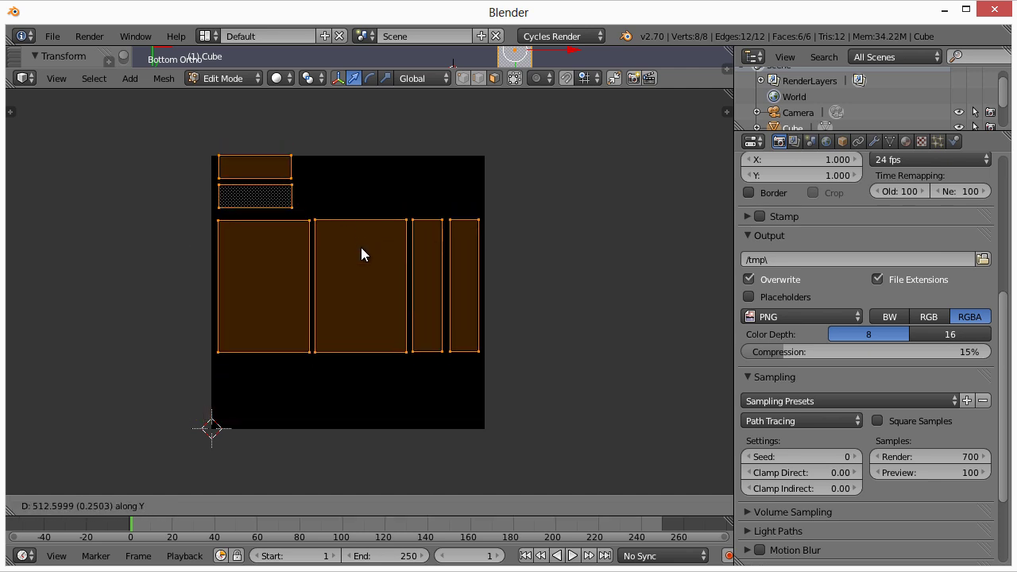
click(362, 257)
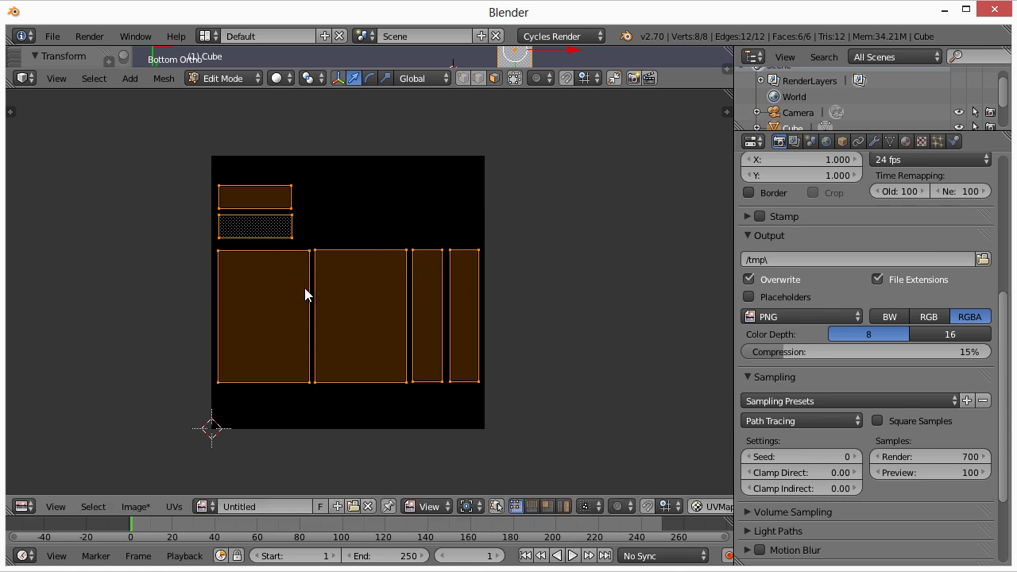
- Move the top edge of the left large UV island up along Y, level with its neighbour's top edge, and deselect it
scroll(305, 288, up, 6)
middle_drag(304, 289, 597, 308)
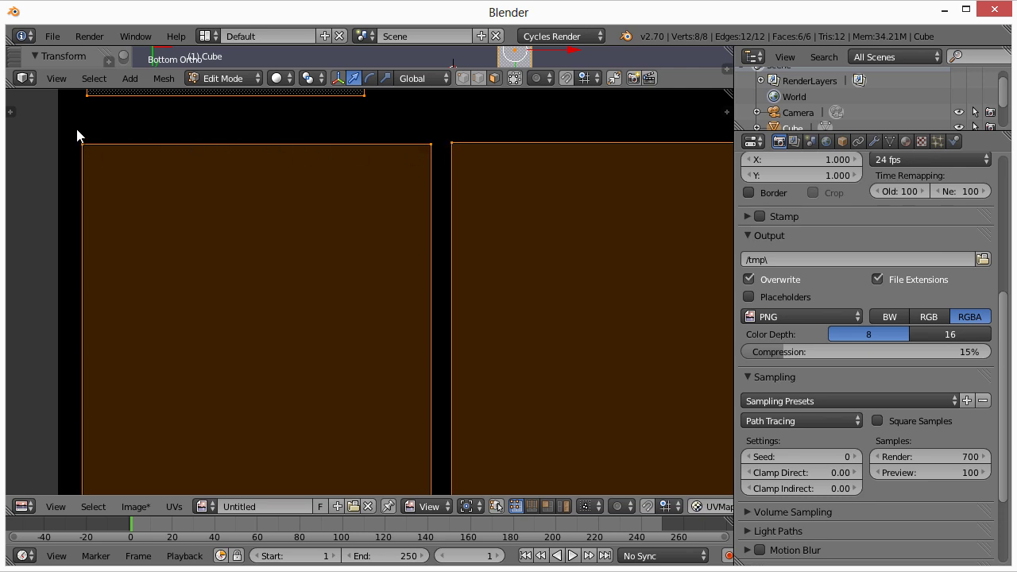
key(a)
drag(70, 125, 437, 161)
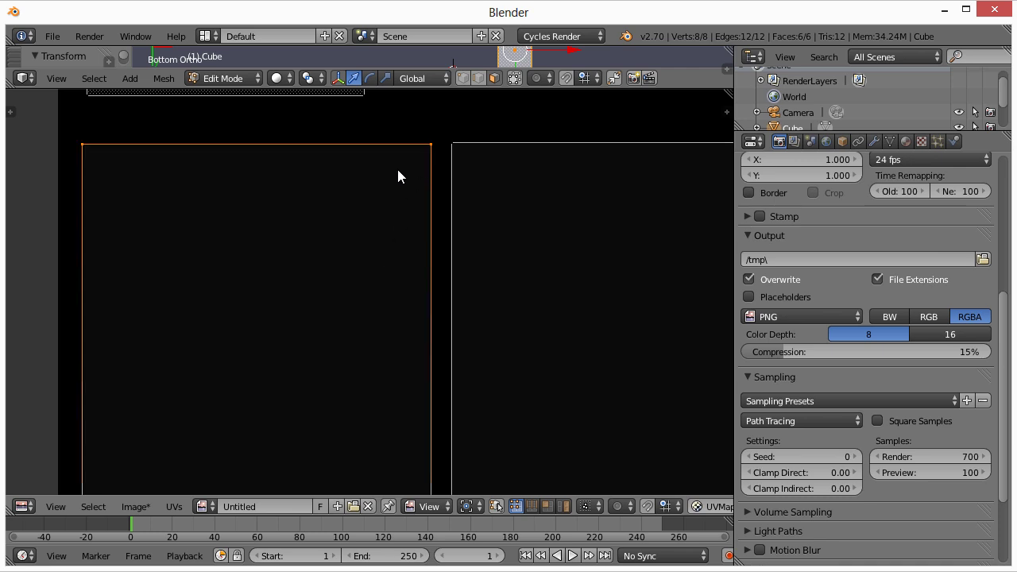
key(Up)
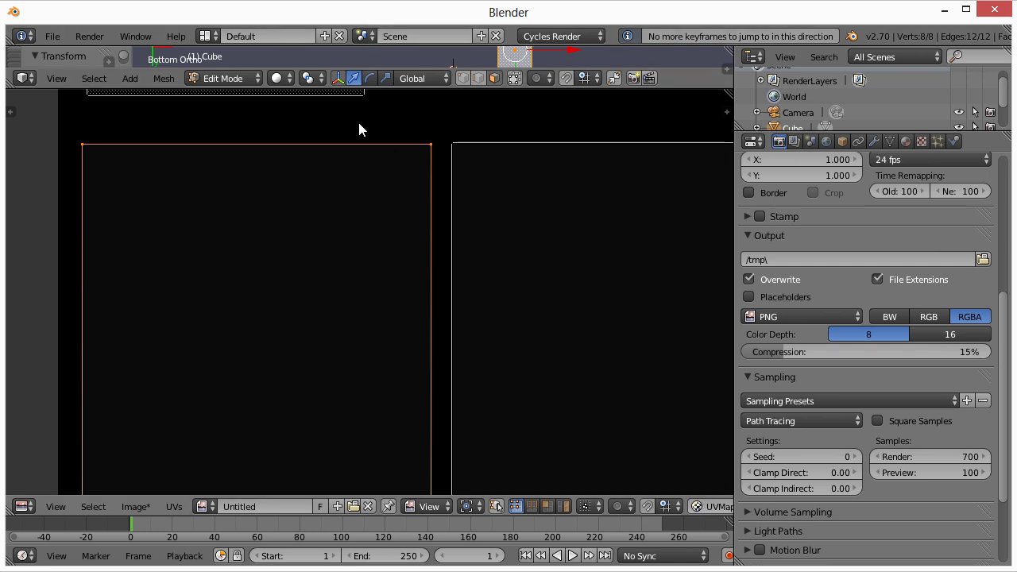
key(g)
key(y)
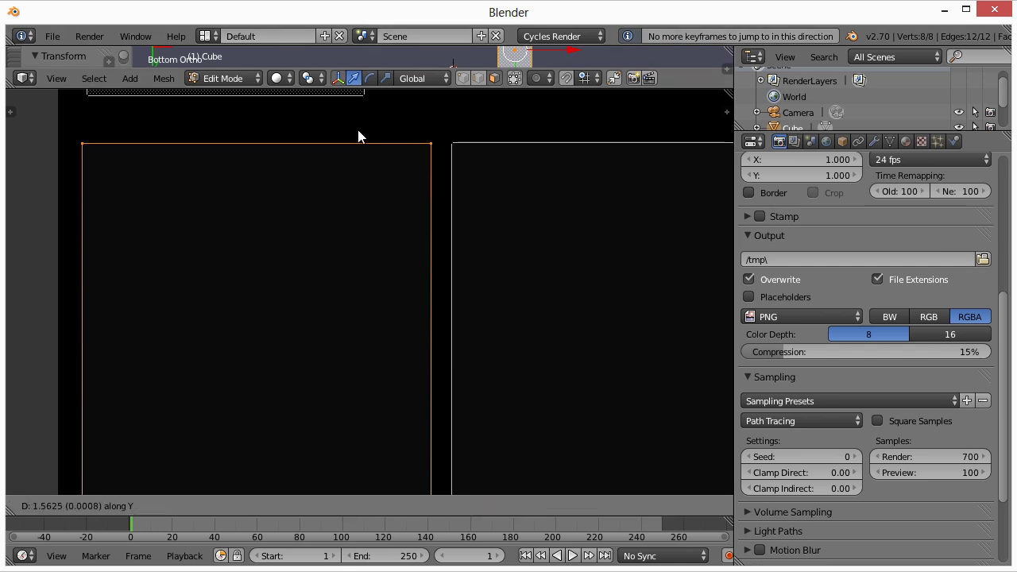
click(358, 129)
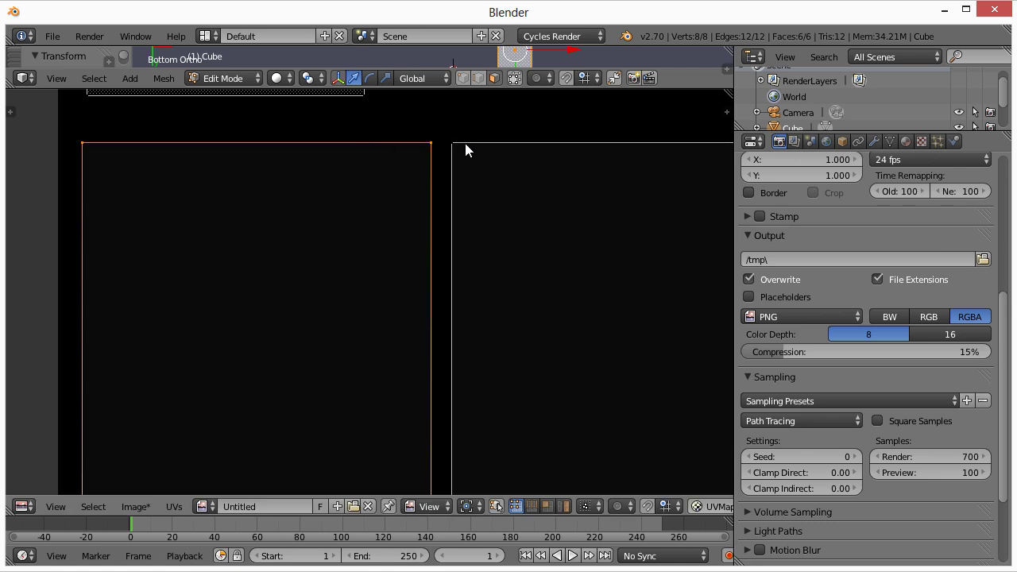
key(Home)
middle_drag(476, 267, 450, 244)
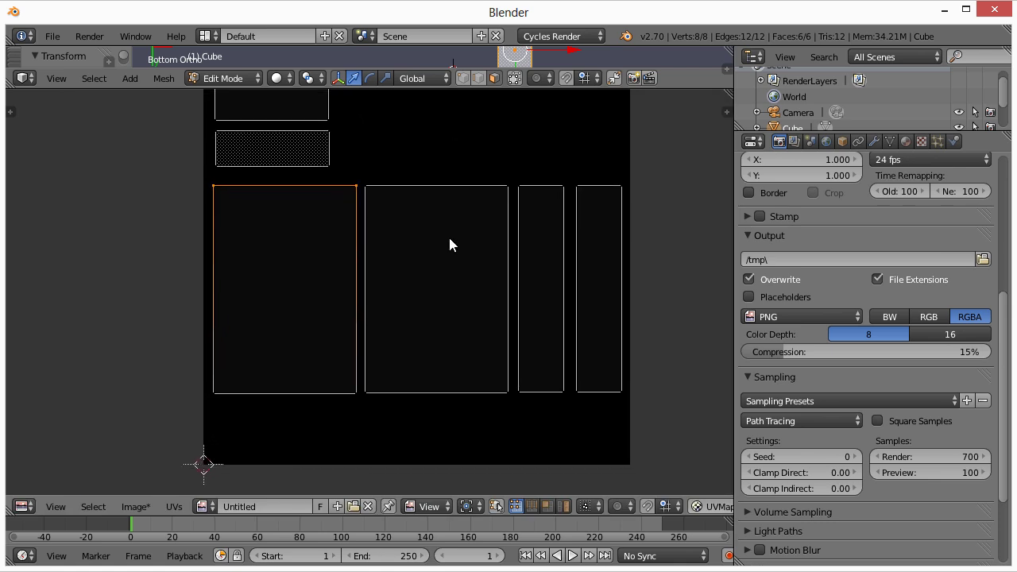
key(a)
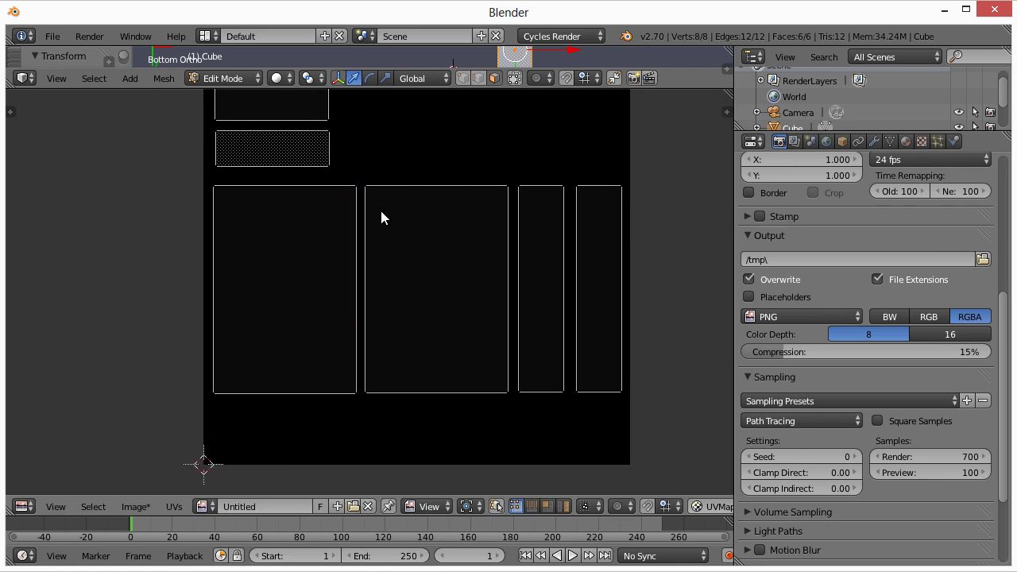
- Examine the alignment and spacing of the UV islands up close and across the whole image
scroll(385, 214, up, 5)
middle_drag(386, 211, 405, 404)
scroll(415, 343, down, 1)
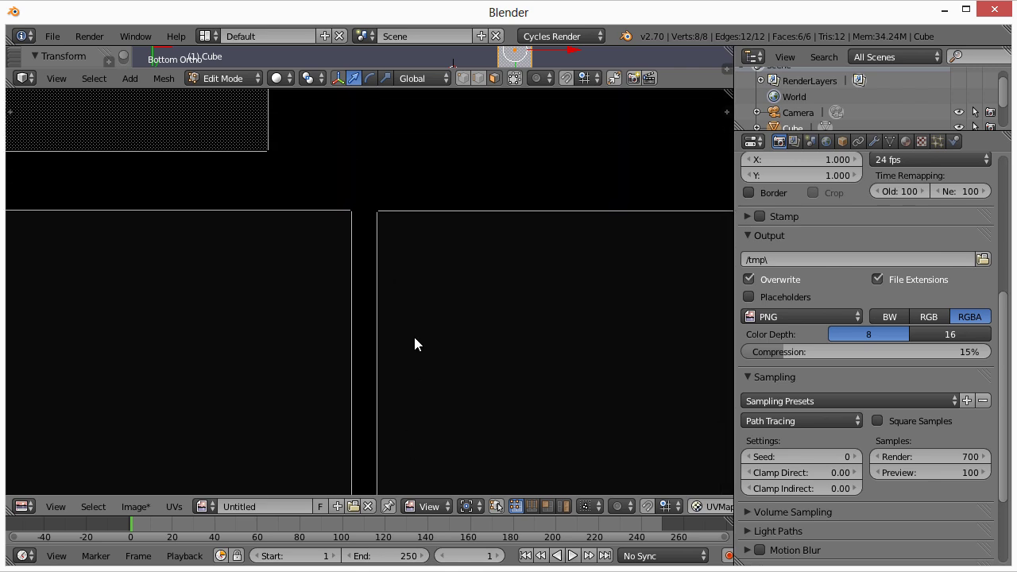
scroll(420, 297, up, 5)
middle_drag(420, 297, 420, 254)
scroll(420, 303, down, 2)
scroll(421, 303, up, 1)
scroll(405, 397, up, 5)
scroll(421, 254, down, 5)
scroll(456, 293, down, 1)
middle_drag(456, 293, 400, 387)
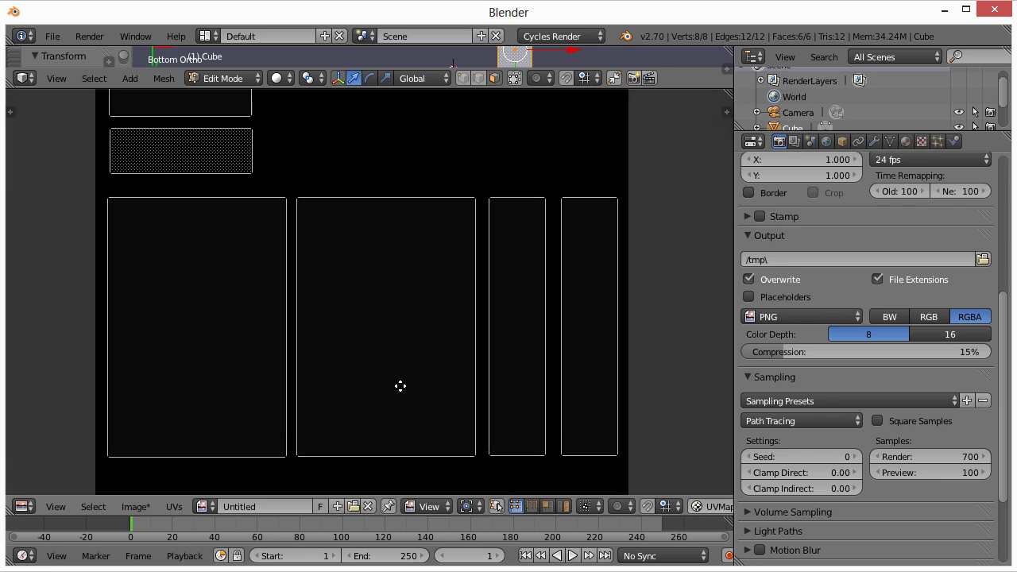
scroll(383, 271, up, 1)
middle_drag(383, 271, 390, 295)
scroll(391, 303, down, 2)
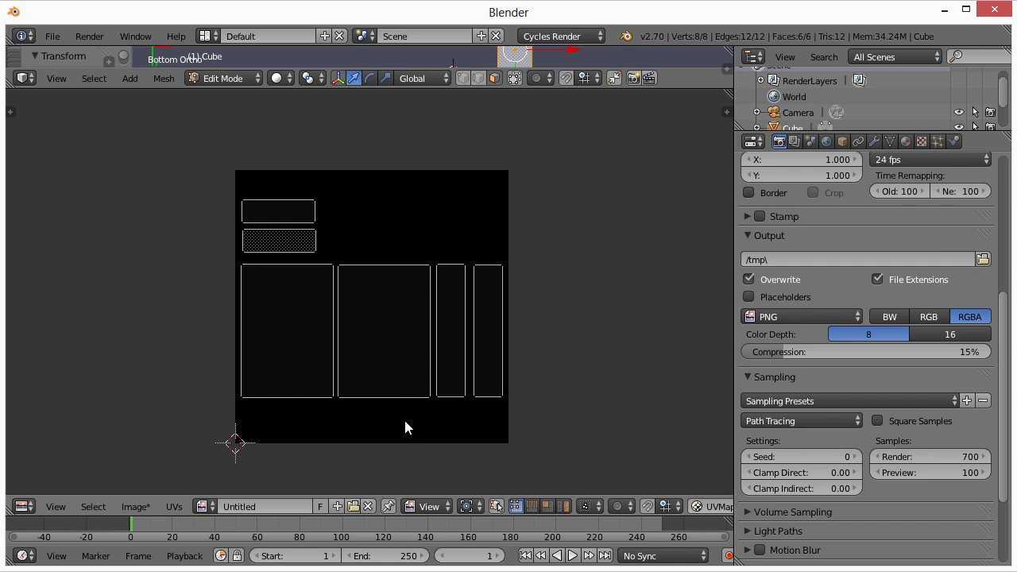
- Set up a UV layout export into the folder "114 - Create a Software Box in Blender and Photoshop" with All UVs enabled
click(173, 508)
click(233, 108)
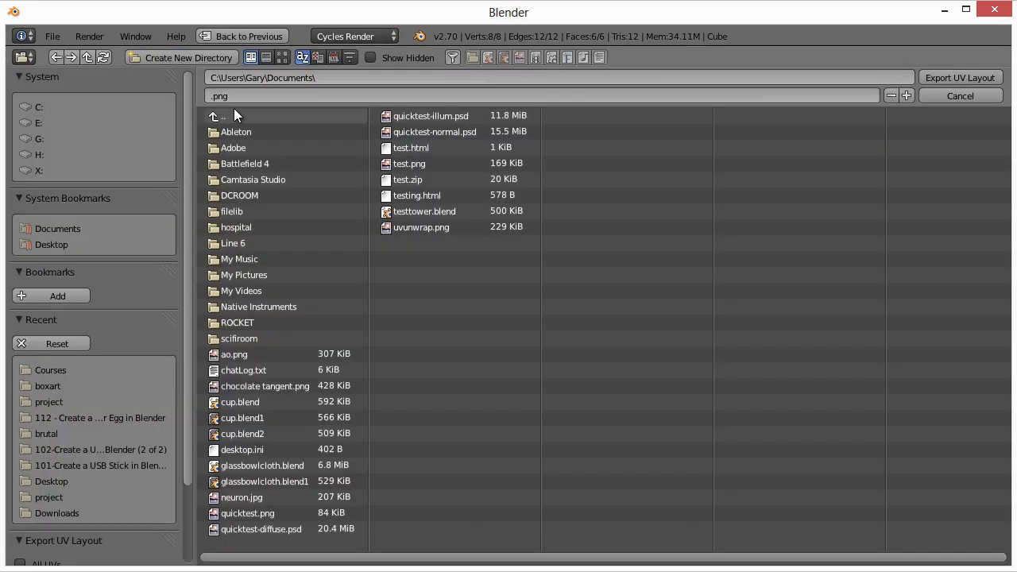
click(62, 370)
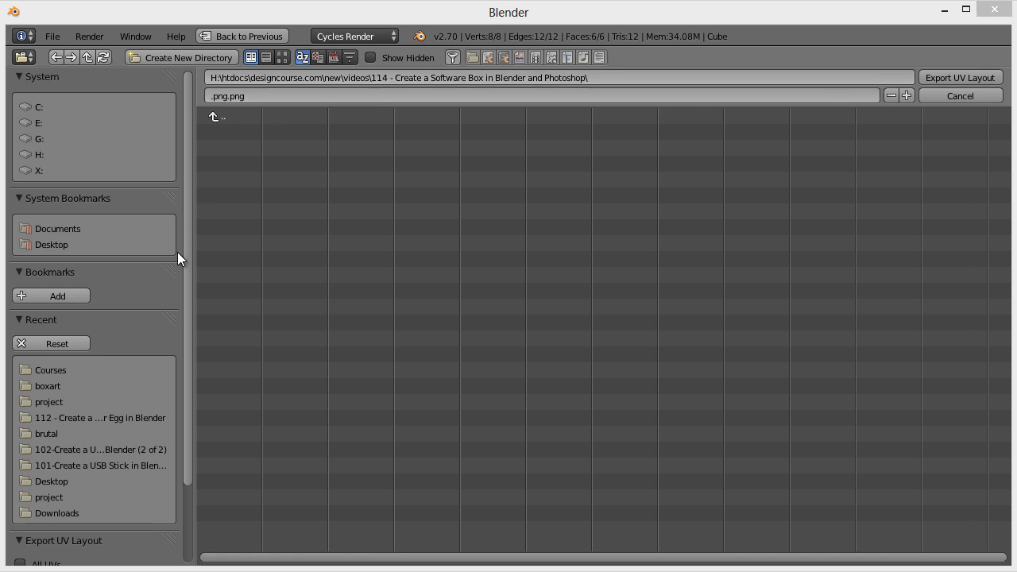
drag(186, 297, 190, 373)
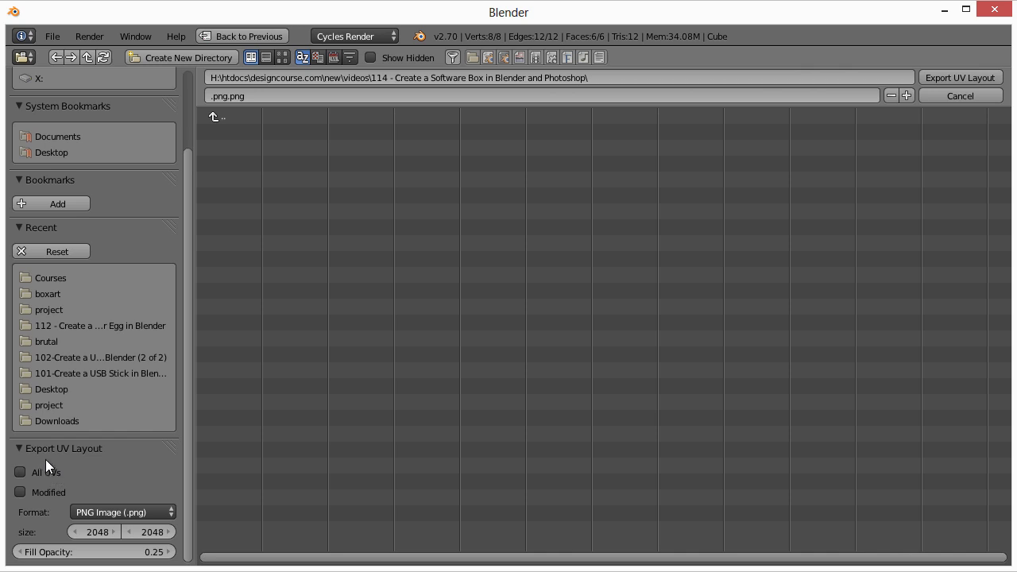
click(22, 472)
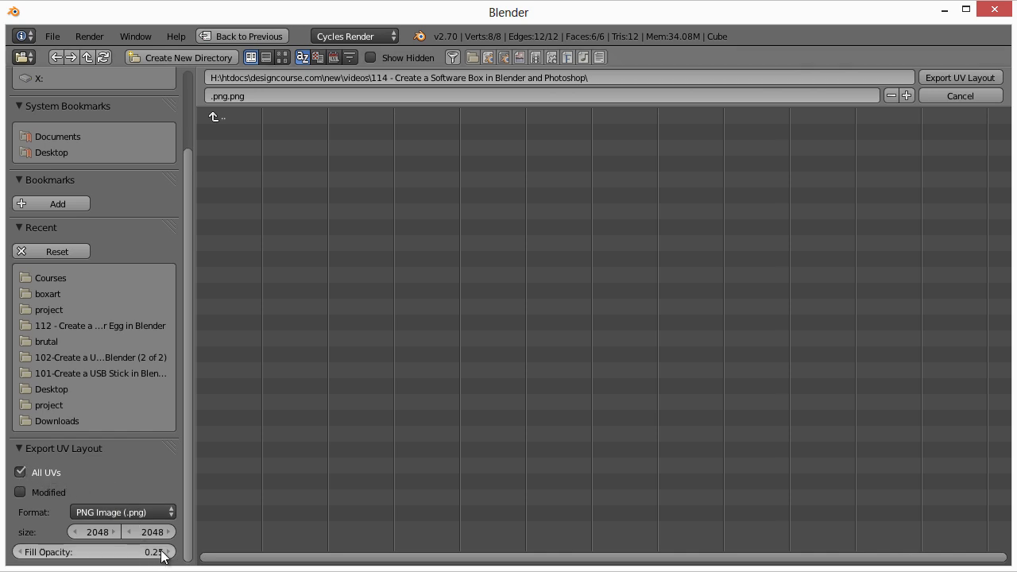
- Name the file uv-layout.png and export the UV layout
click(280, 96)
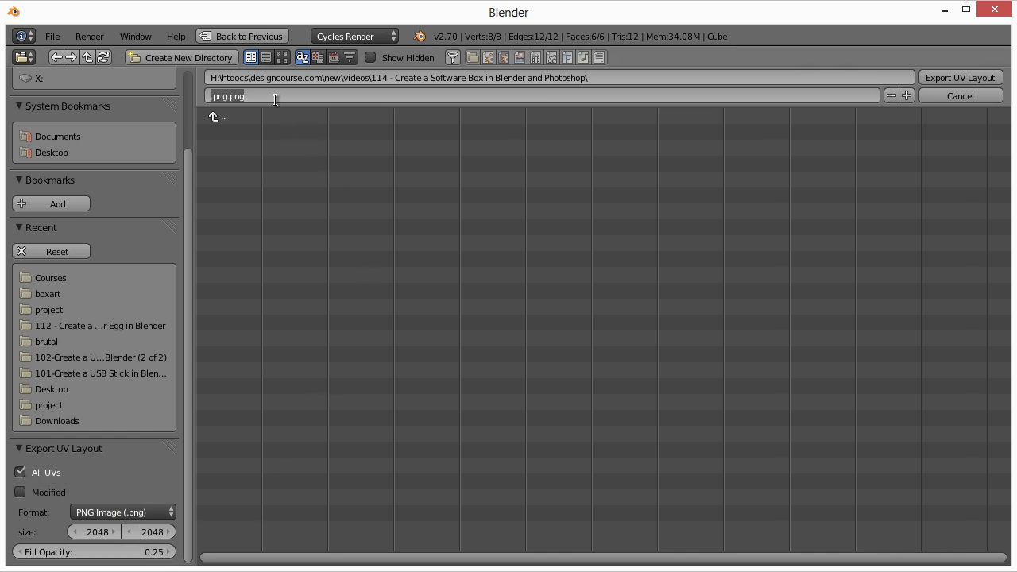
text(uv-layout.png)
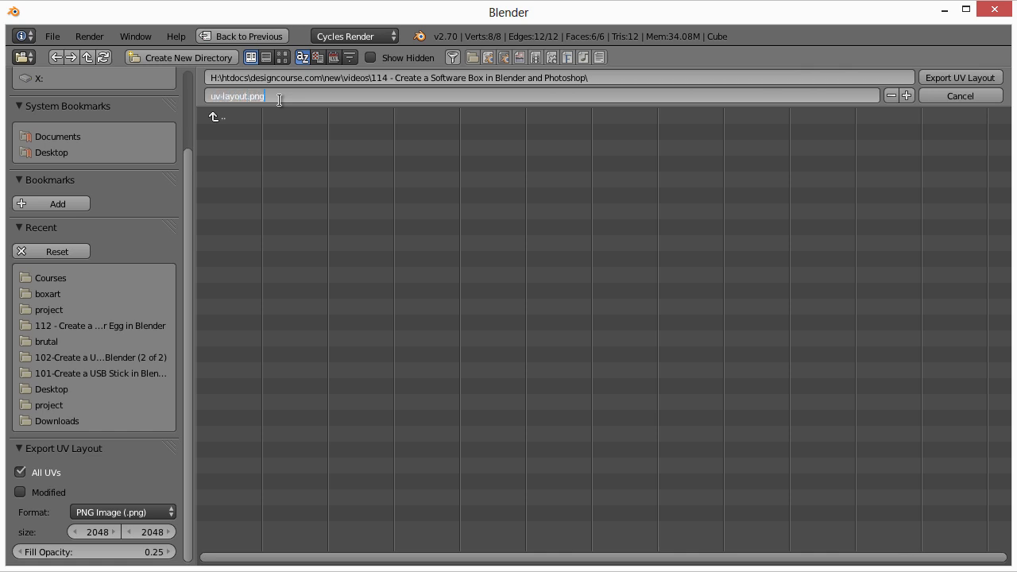
key(Return)
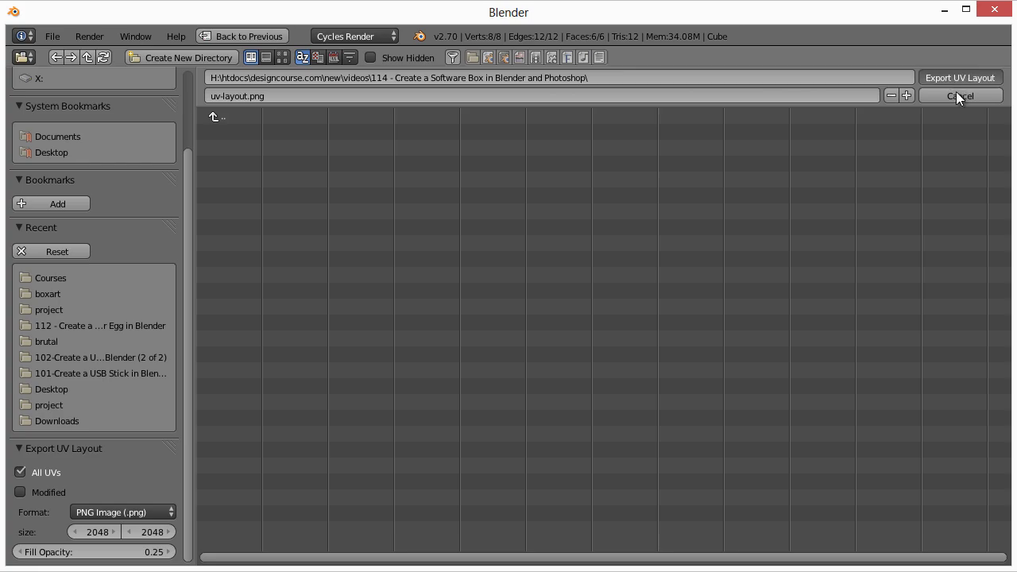
key(Return)
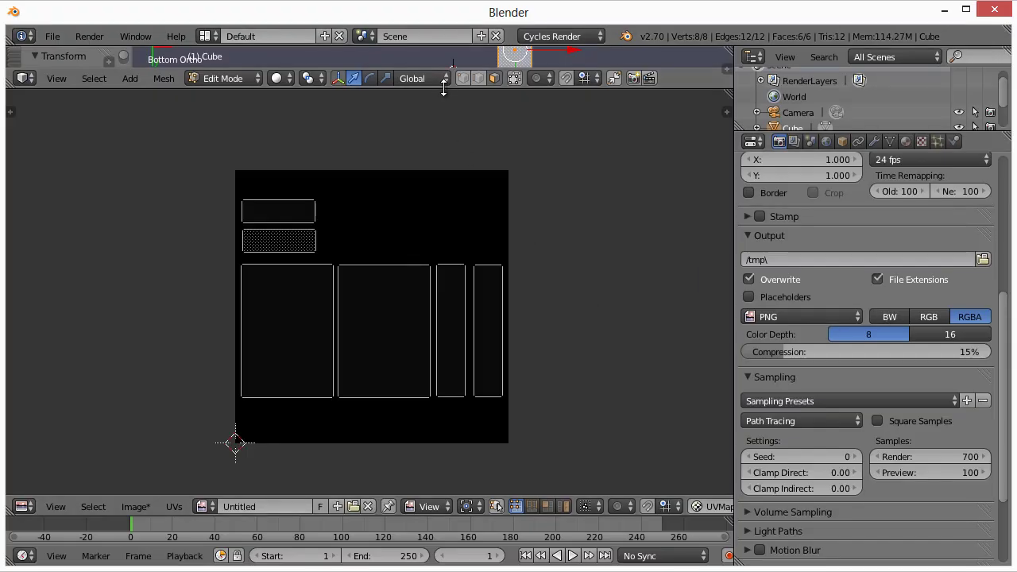
- Enlarge the 3D view so it shares the space about evenly with the UV editor, and zoom out on the block
drag(443, 89, 449, 312)
scroll(424, 207, down, 2)
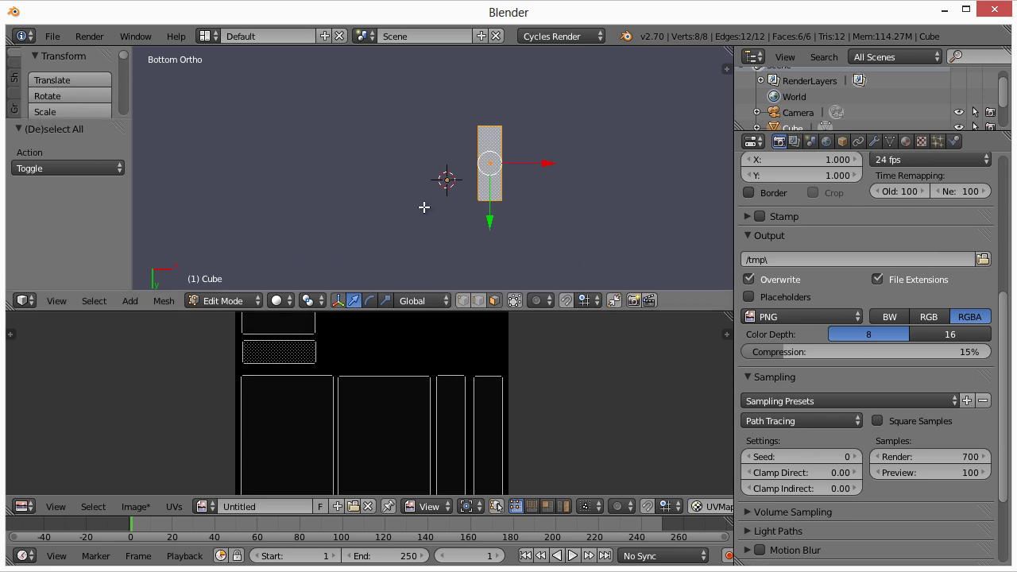
scroll(424, 208, up, 1)
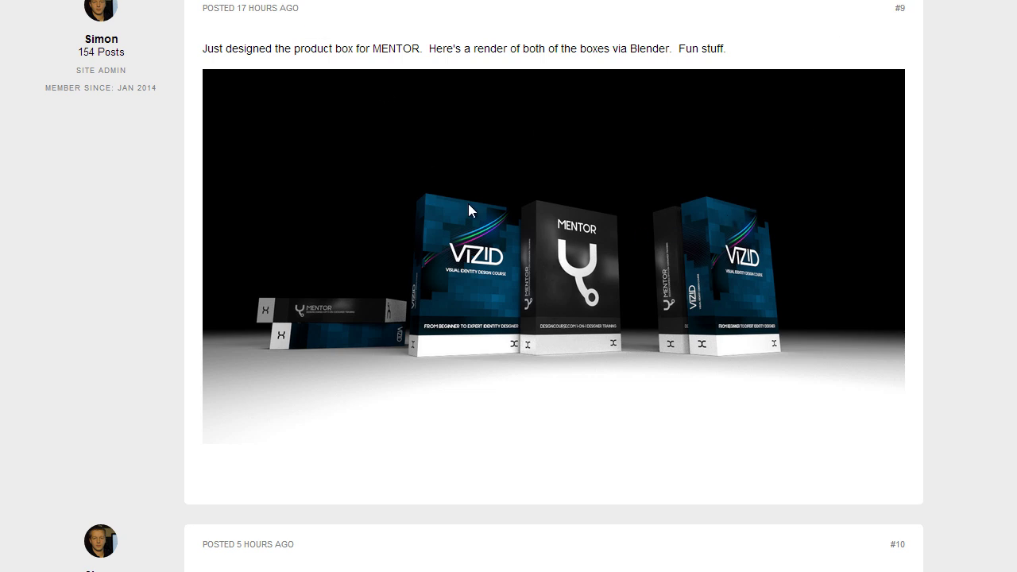
- Switch to the browser and copy the image URL of the VIZID and MENTOR product box render in forum post #9
right_click(442, 204)
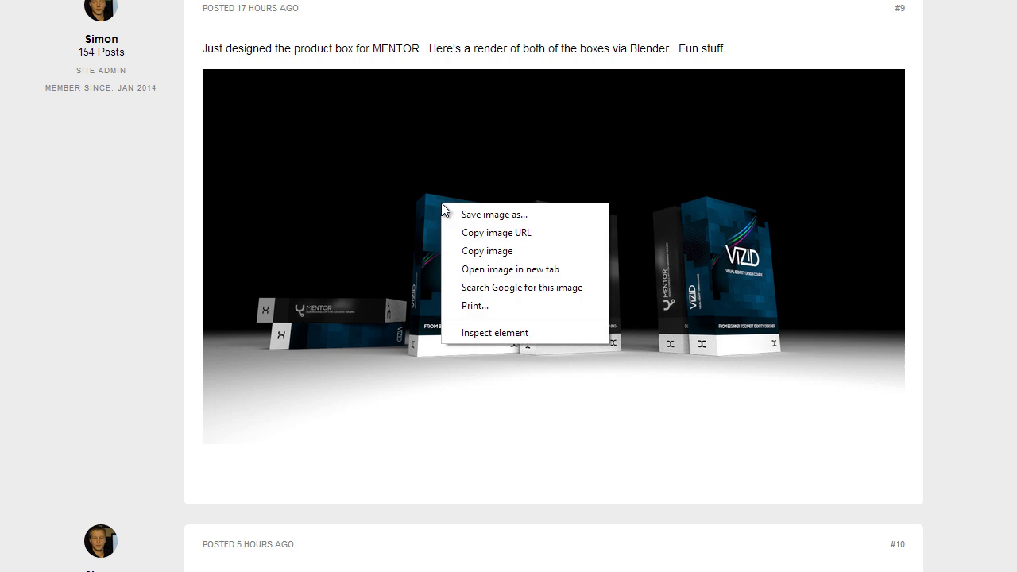
click(492, 230)
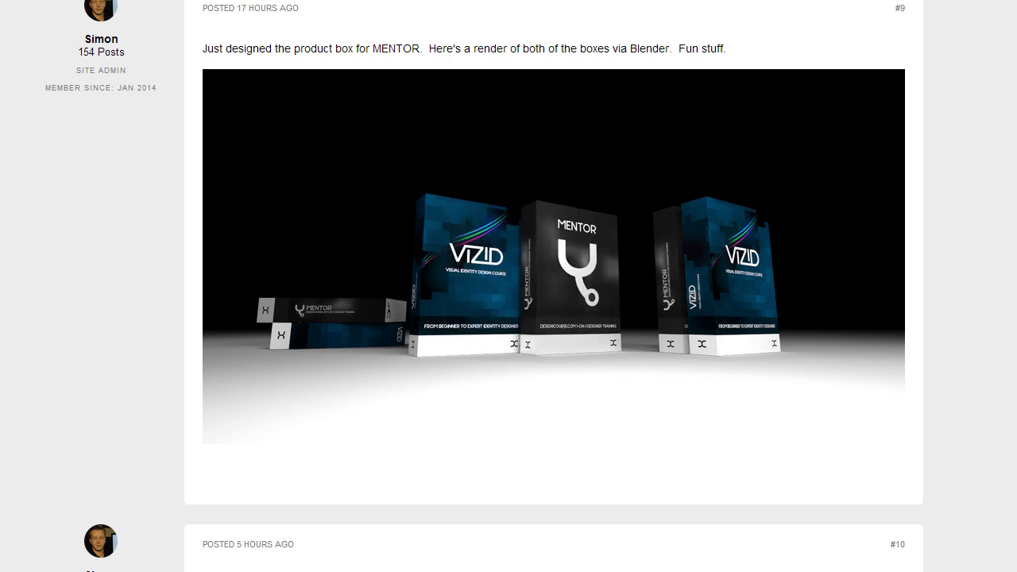